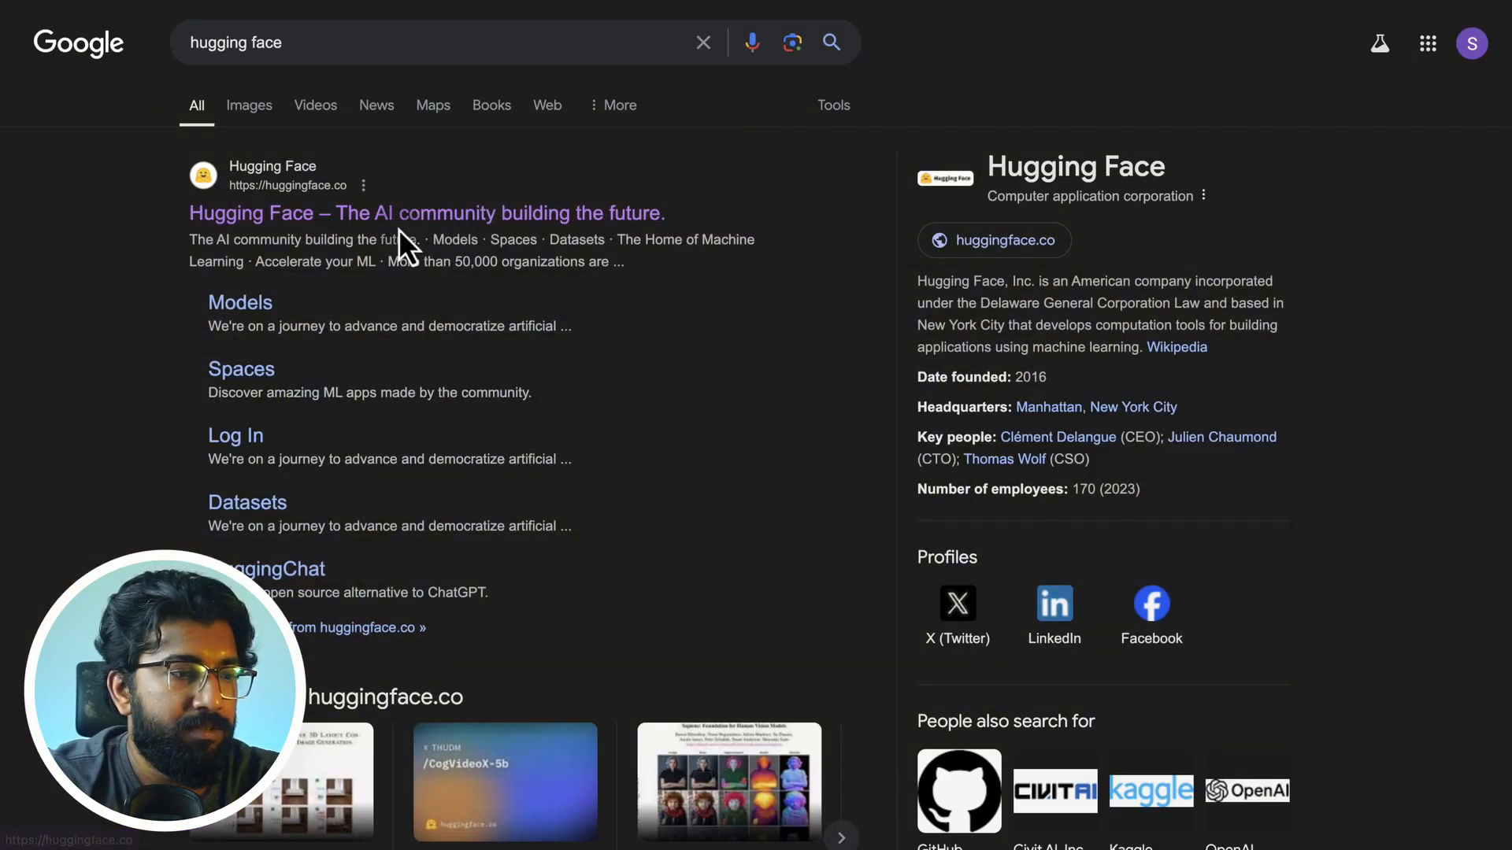
Open the Hugging Face website from the search results and go to the black-forest-labs/FLUX.1-dev space
left_click(390, 219)
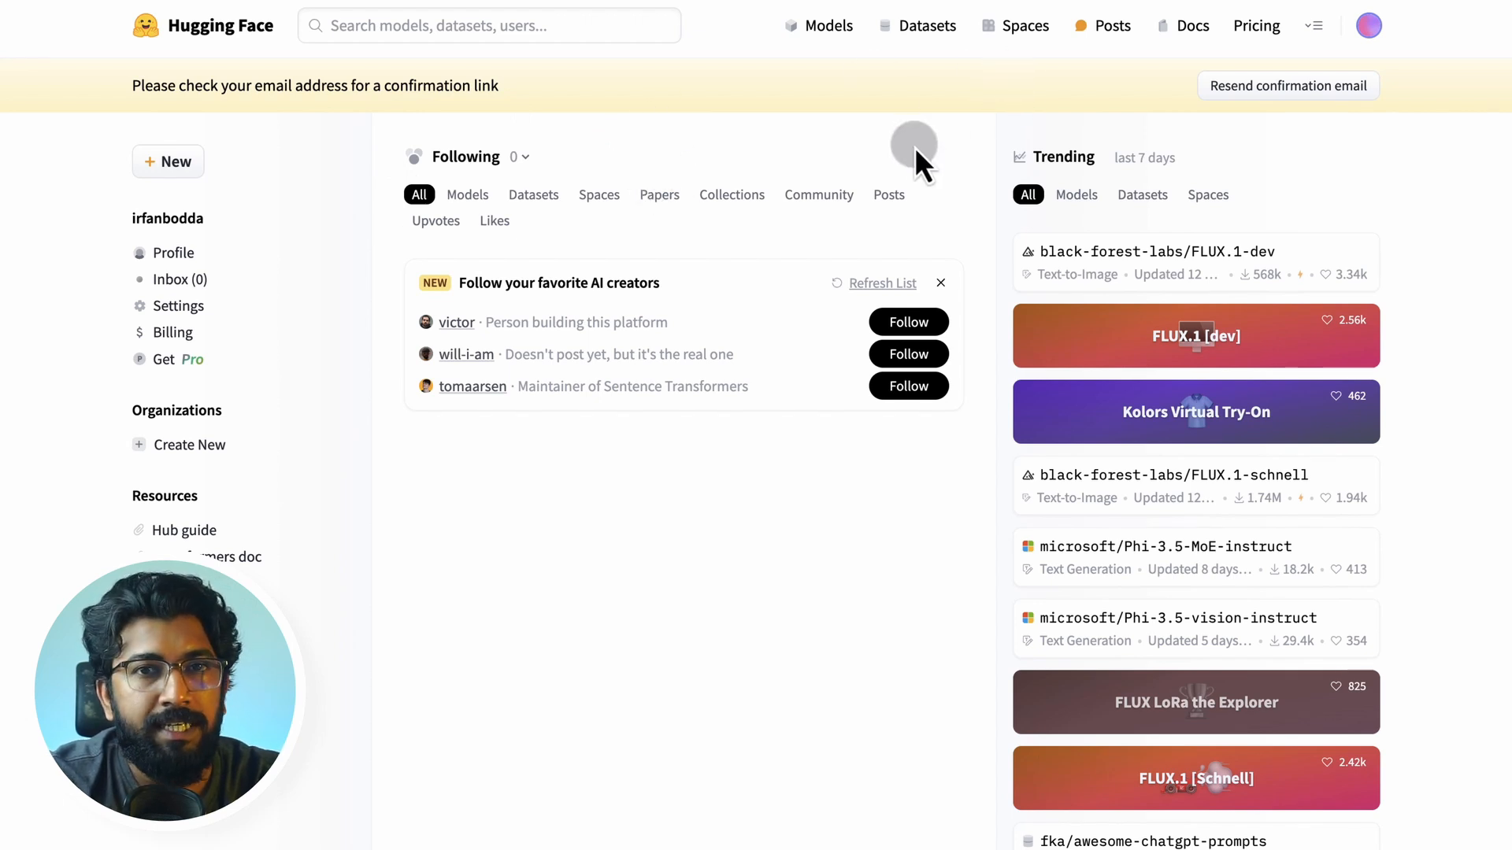
left_click(347, 27)
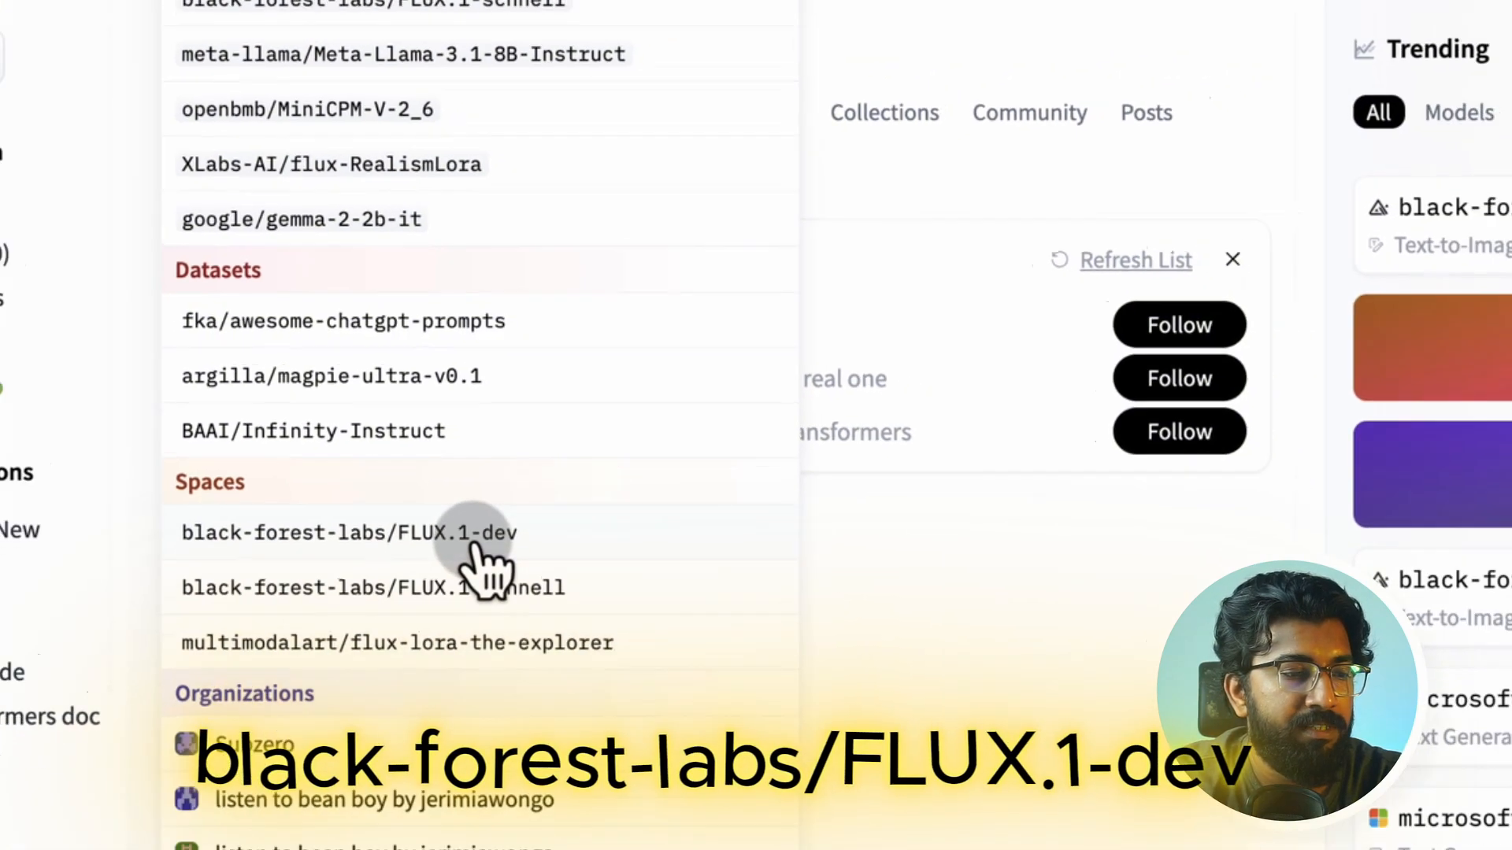
left_click(475, 543)
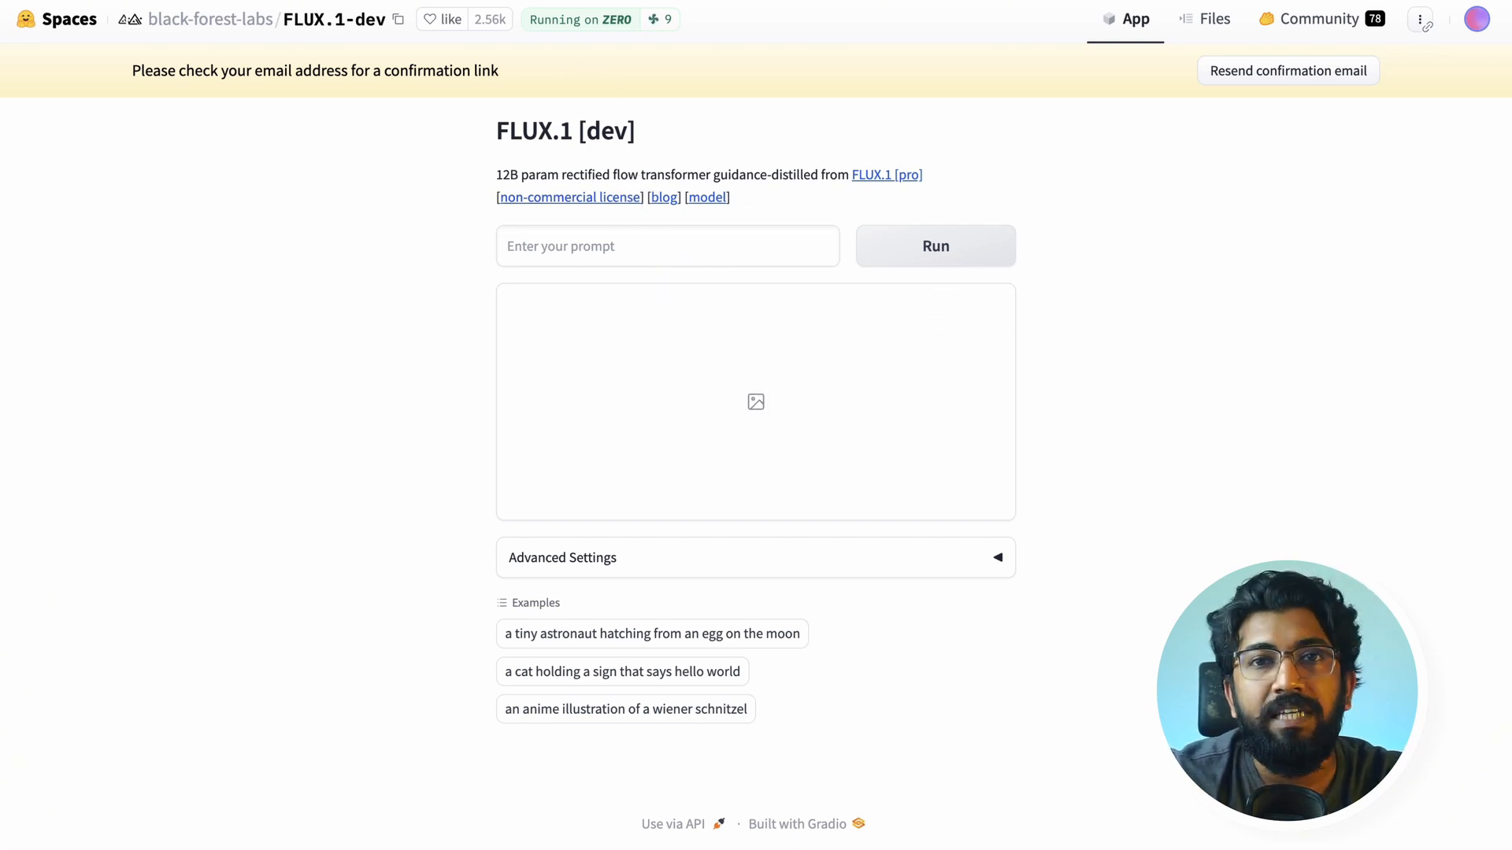
Search the web for "gliff ai" in a new browser tab and open the glif.app site
key("super+t")
type("gli")
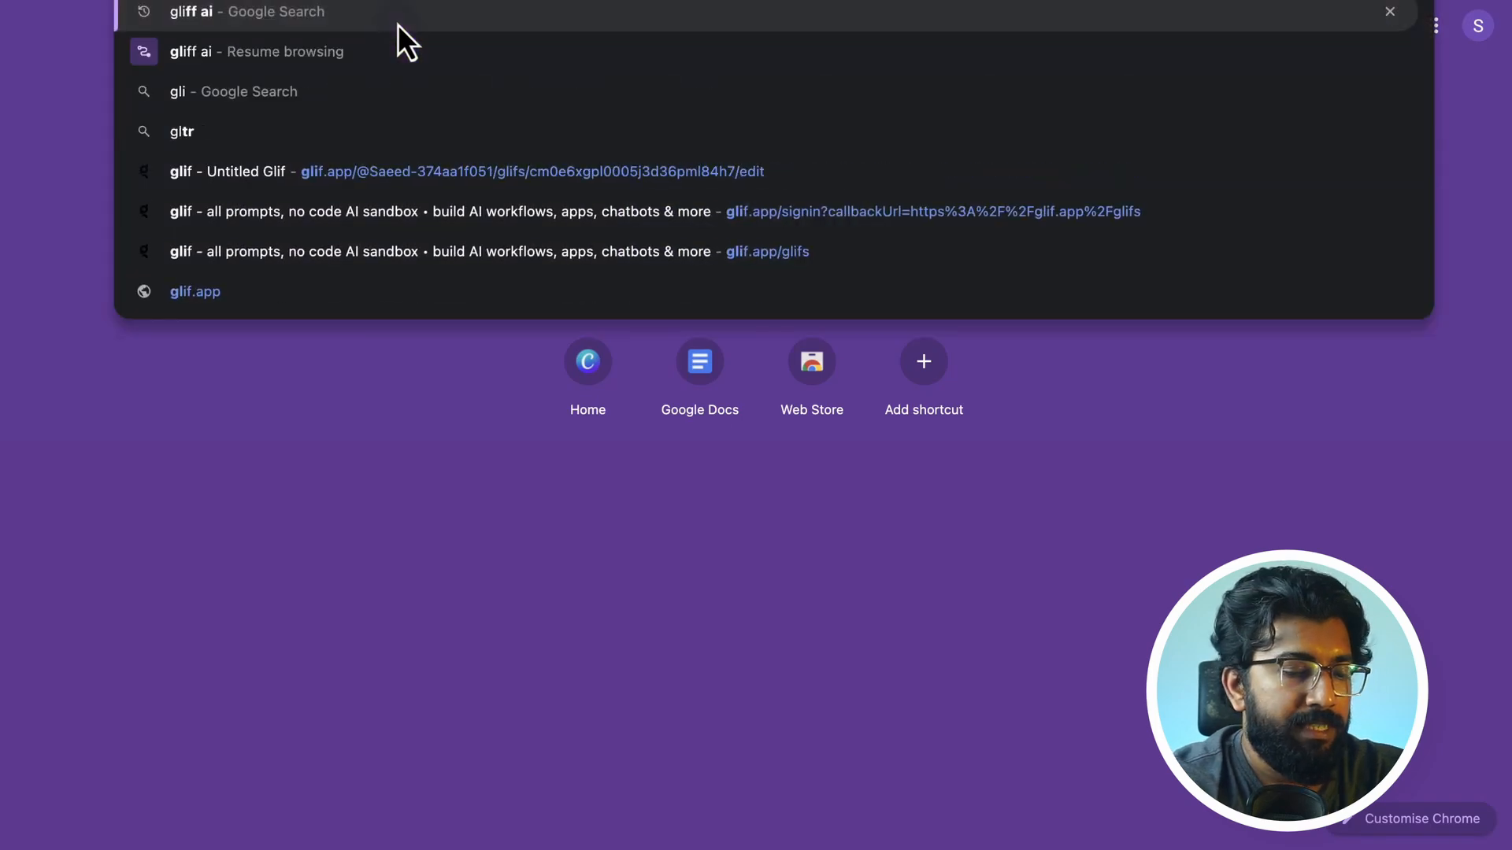
type("f")
key("Return")
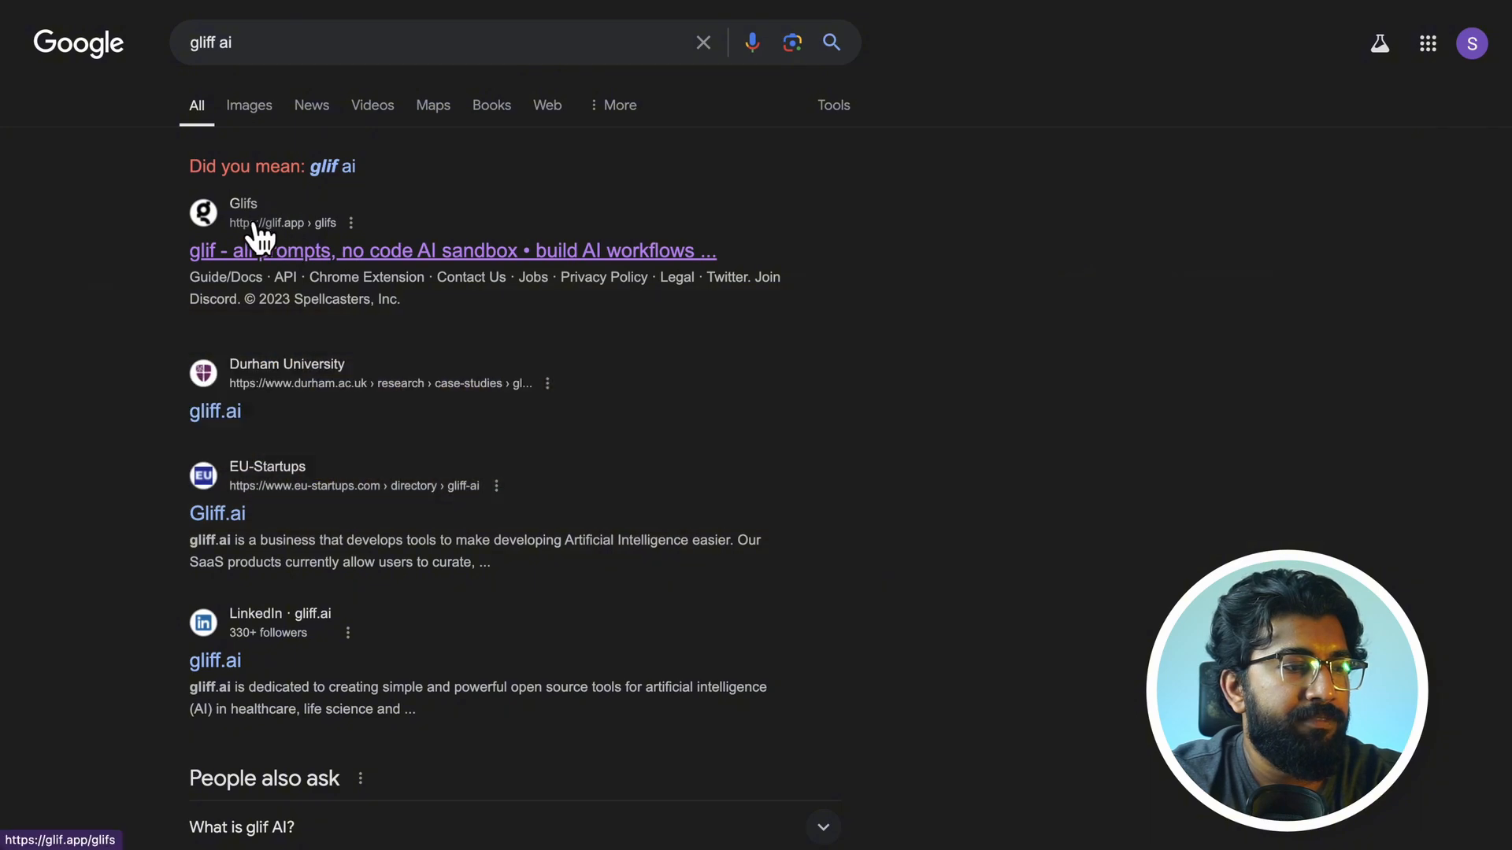
left_click(288, 253)
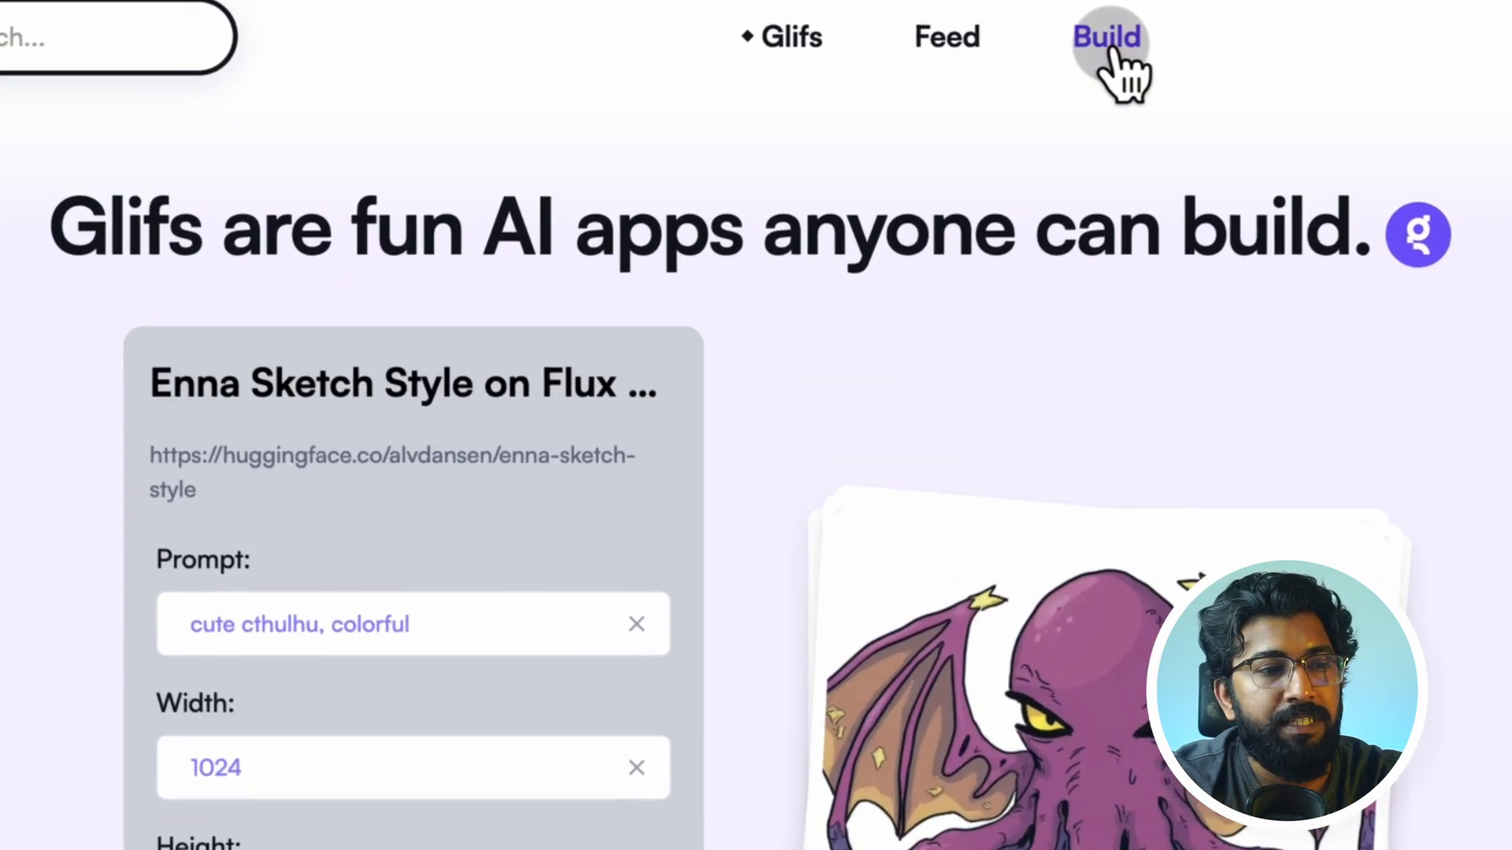
Start building a new glif and add an Image Generator block to it
left_click(970, 33)
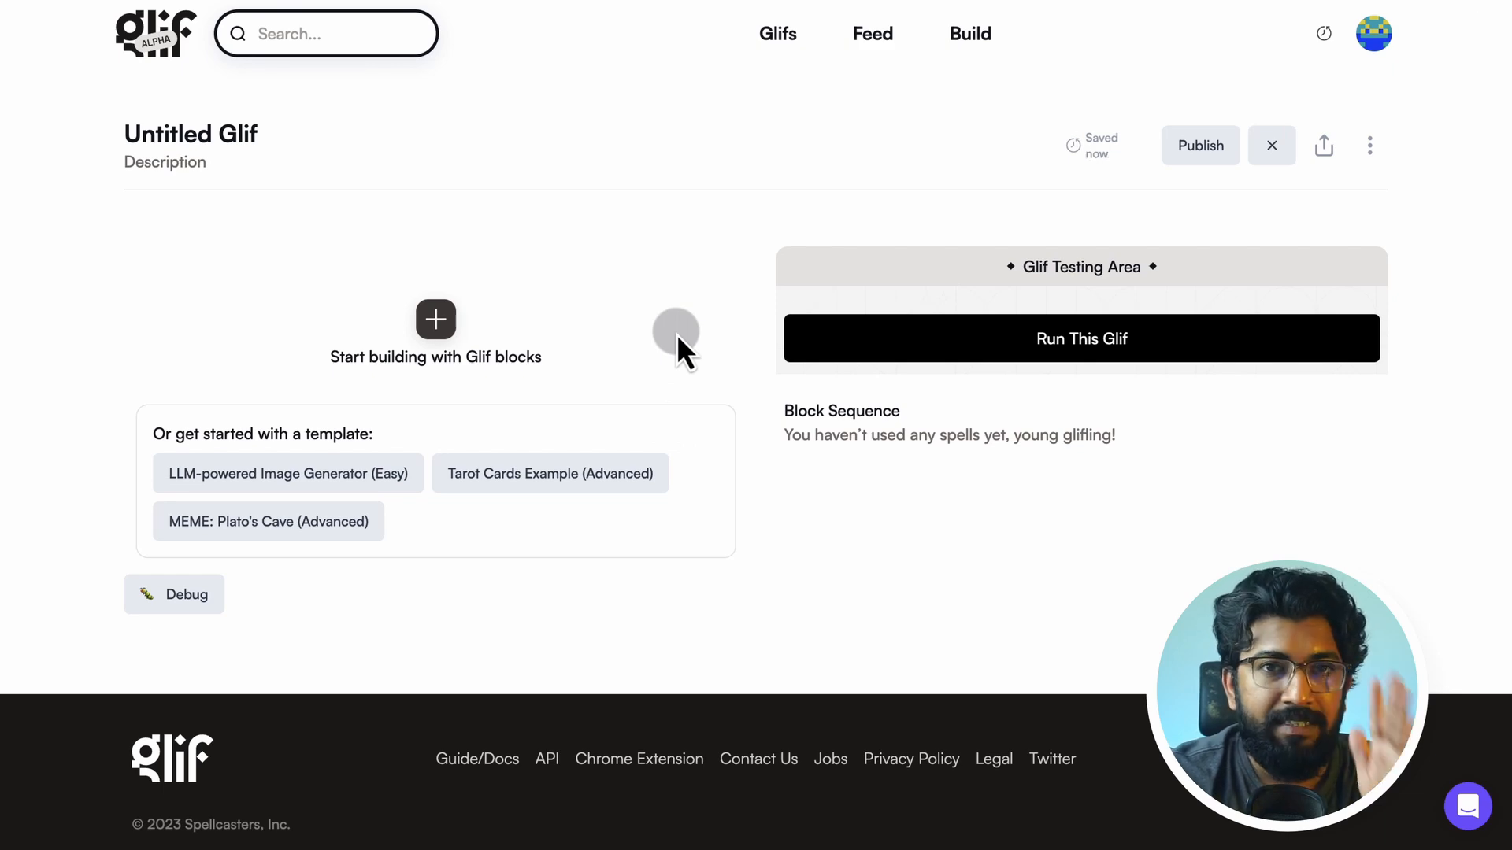
left_click(439, 332)
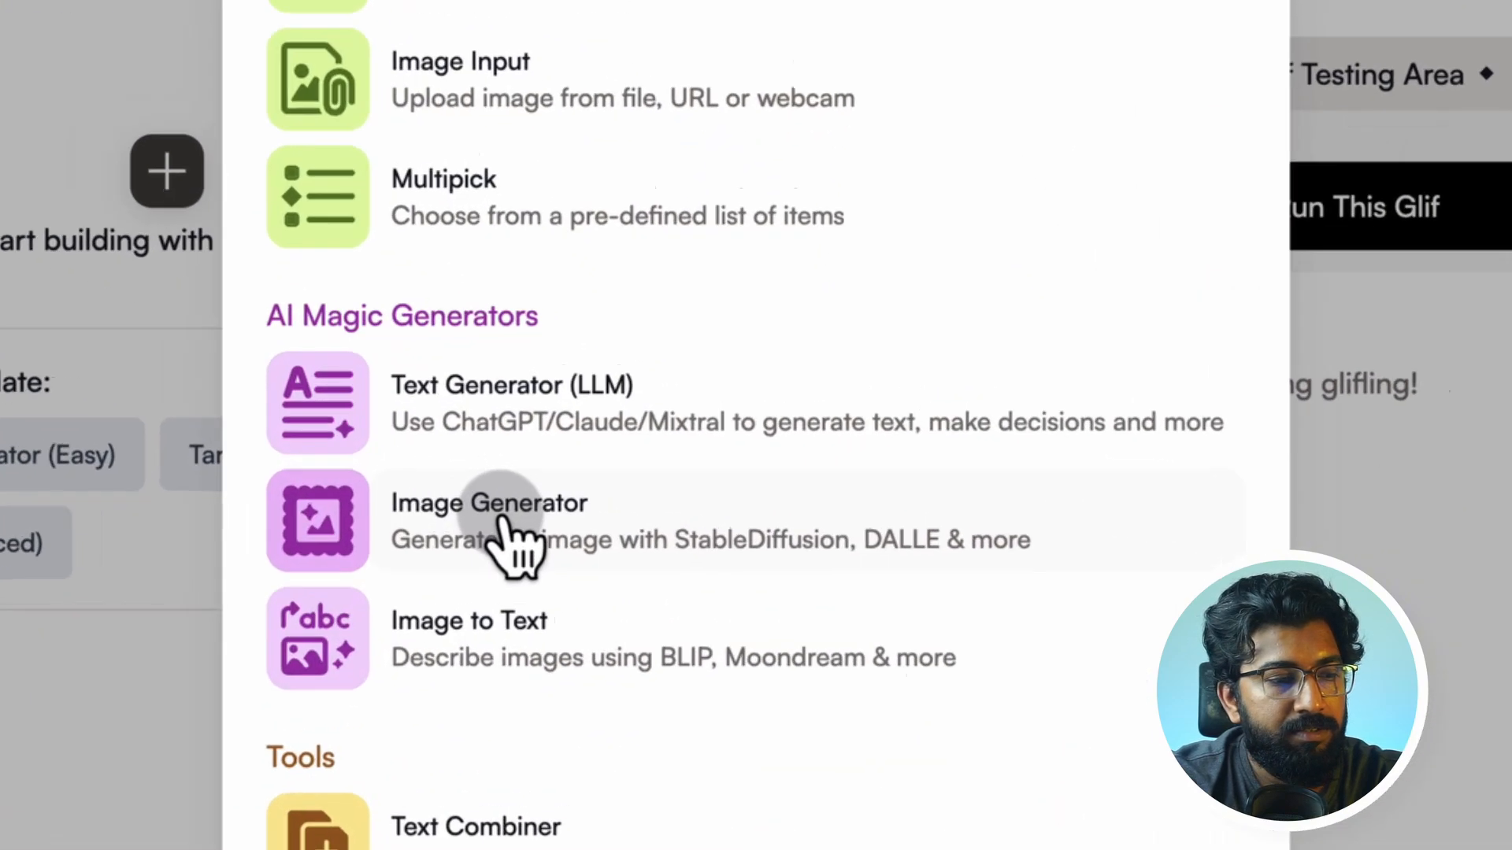
left_click(622, 513)
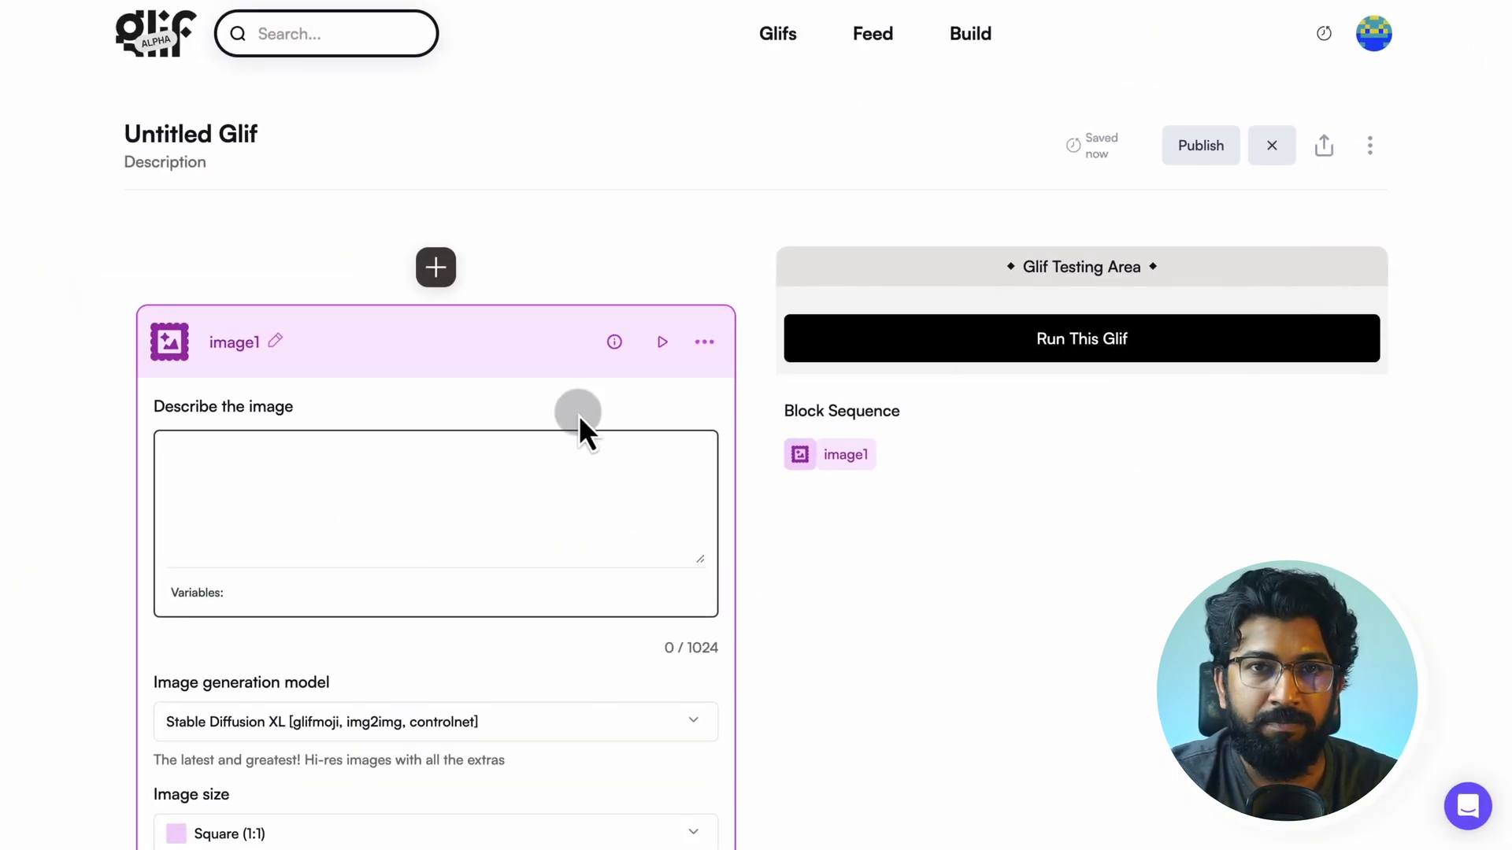
Set the image block's generation model to Flux Dev and paste the charismatic speaker prompt as its image description
scroll(578, 414, "down", 3)
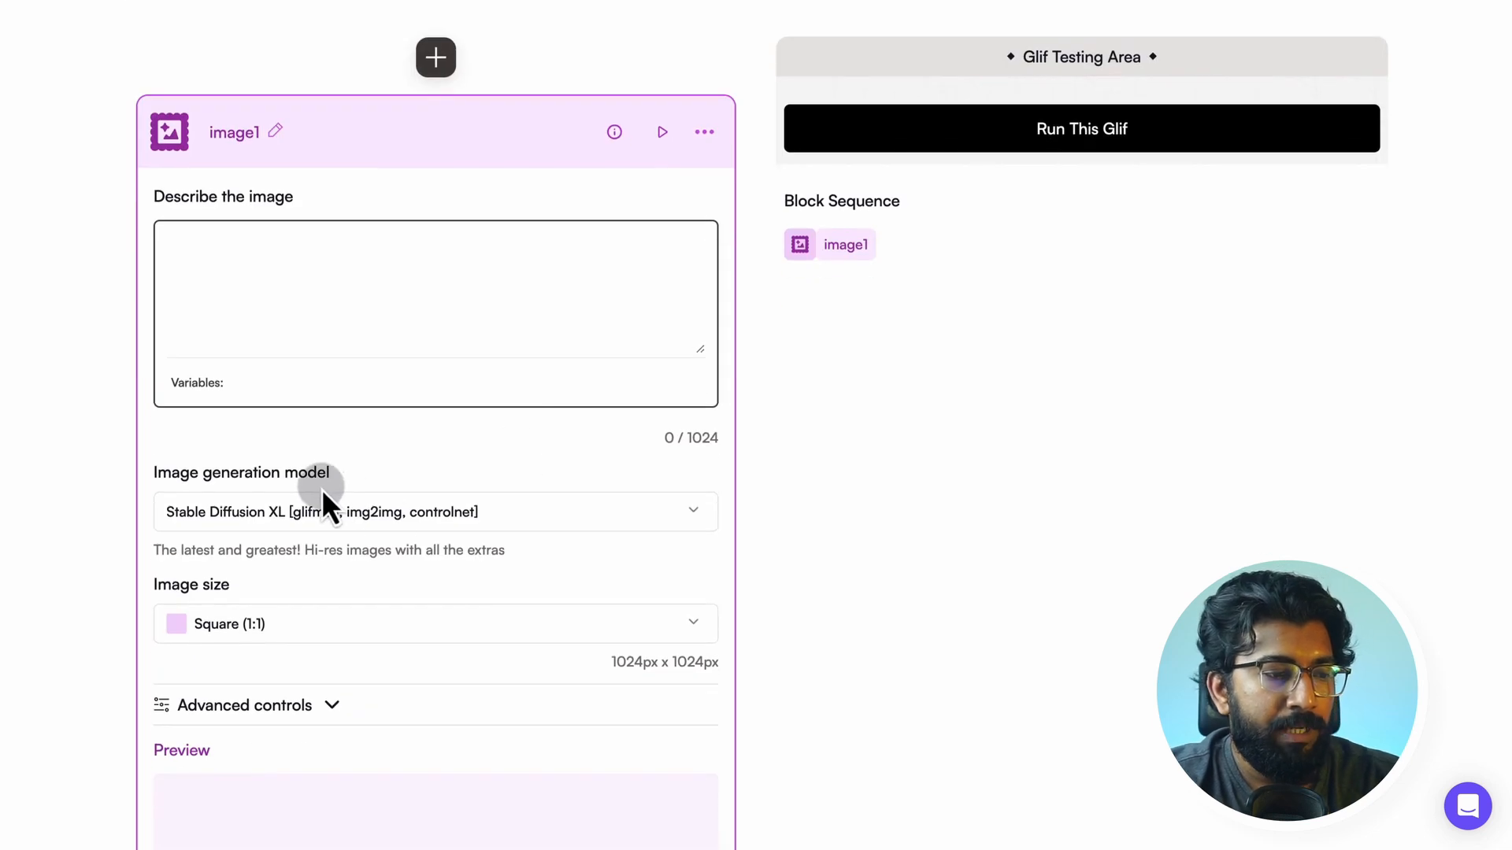
left_click(426, 516)
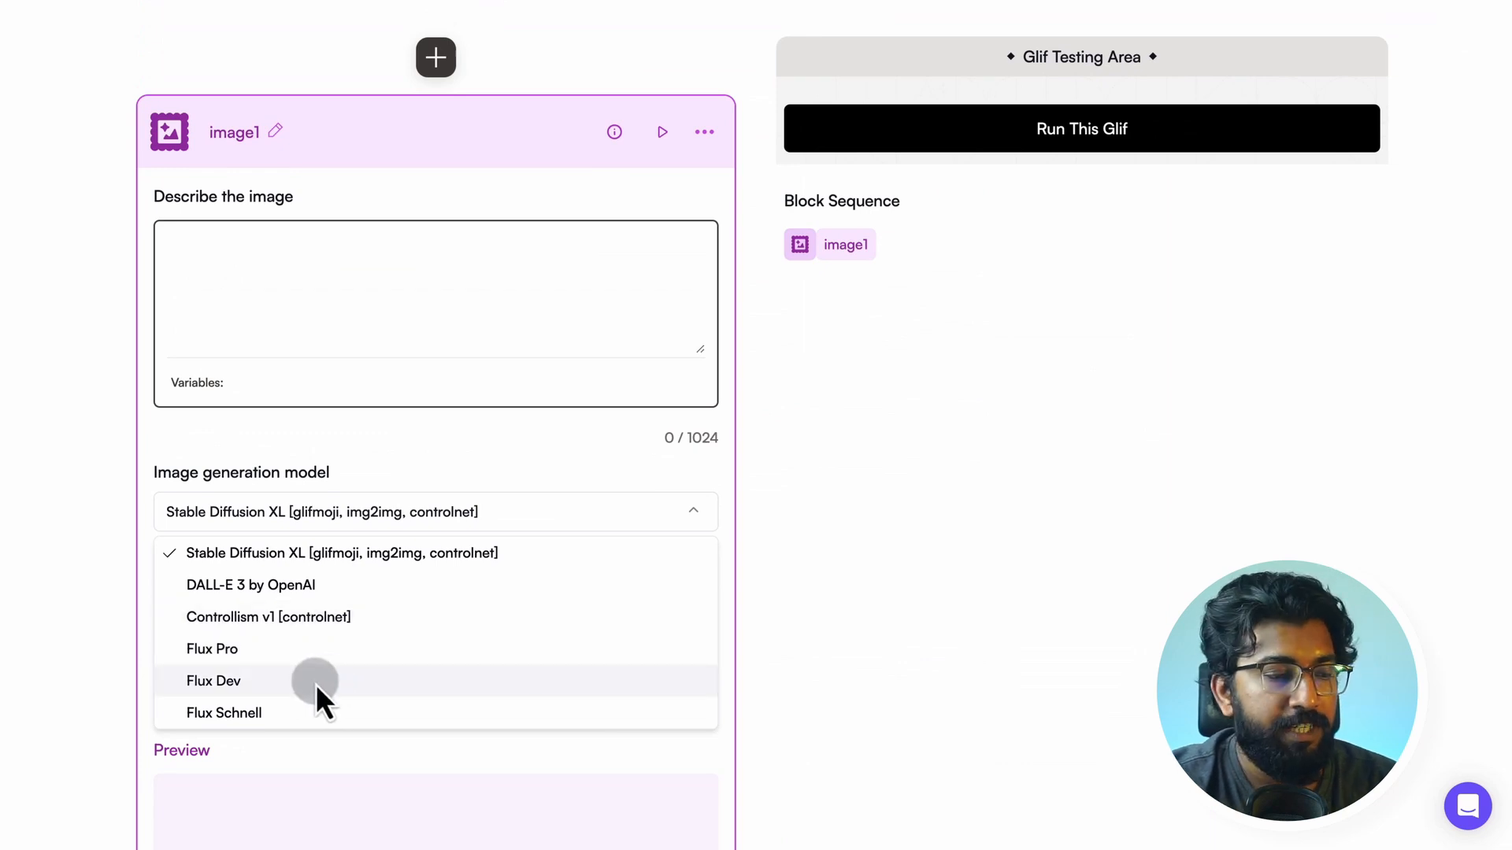
left_click(314, 685)
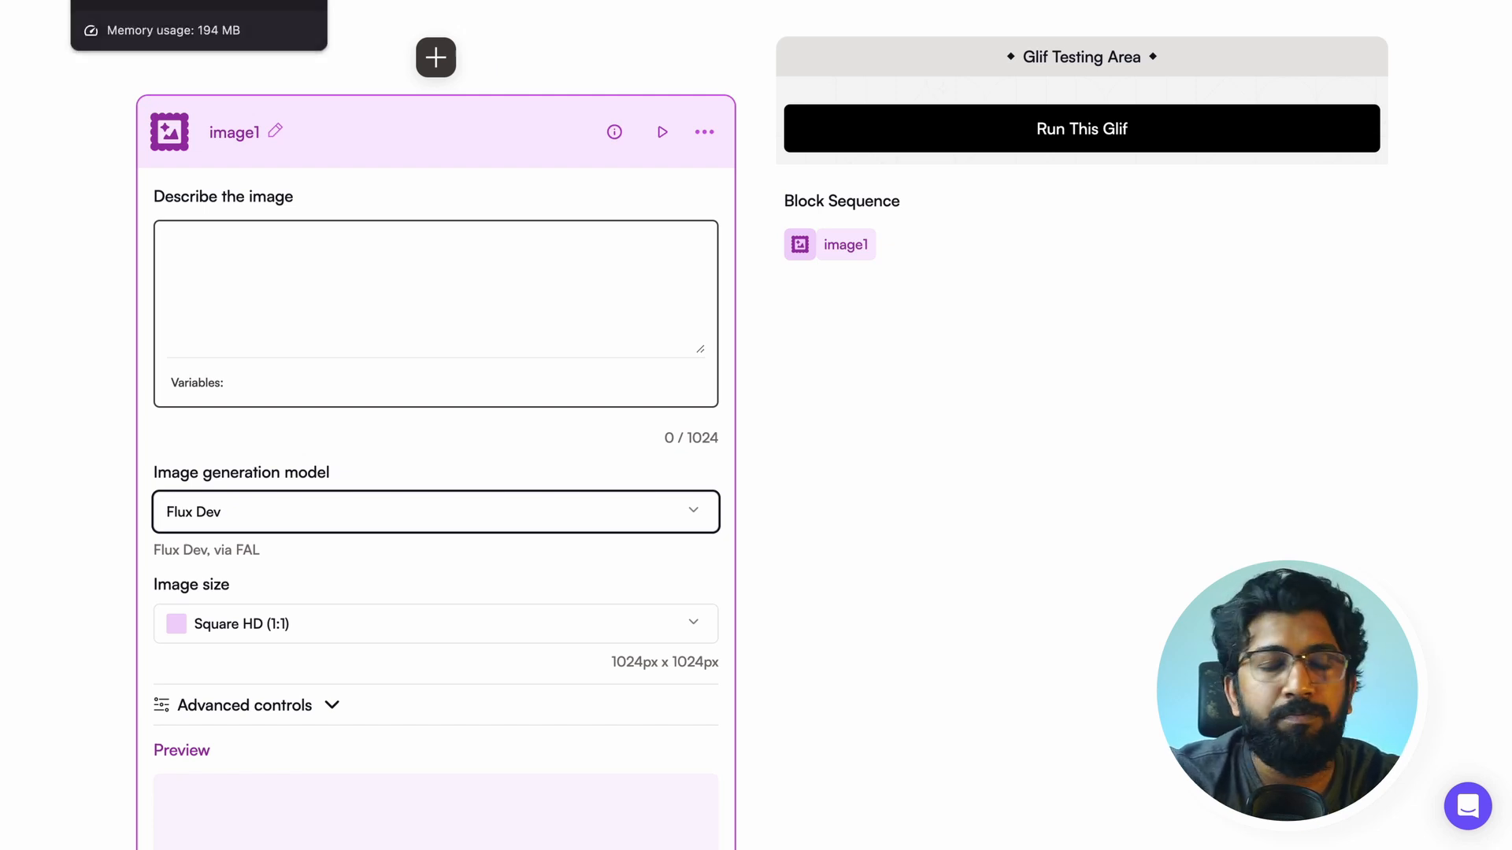
left_click(455, 253)
key("ctrl+v")
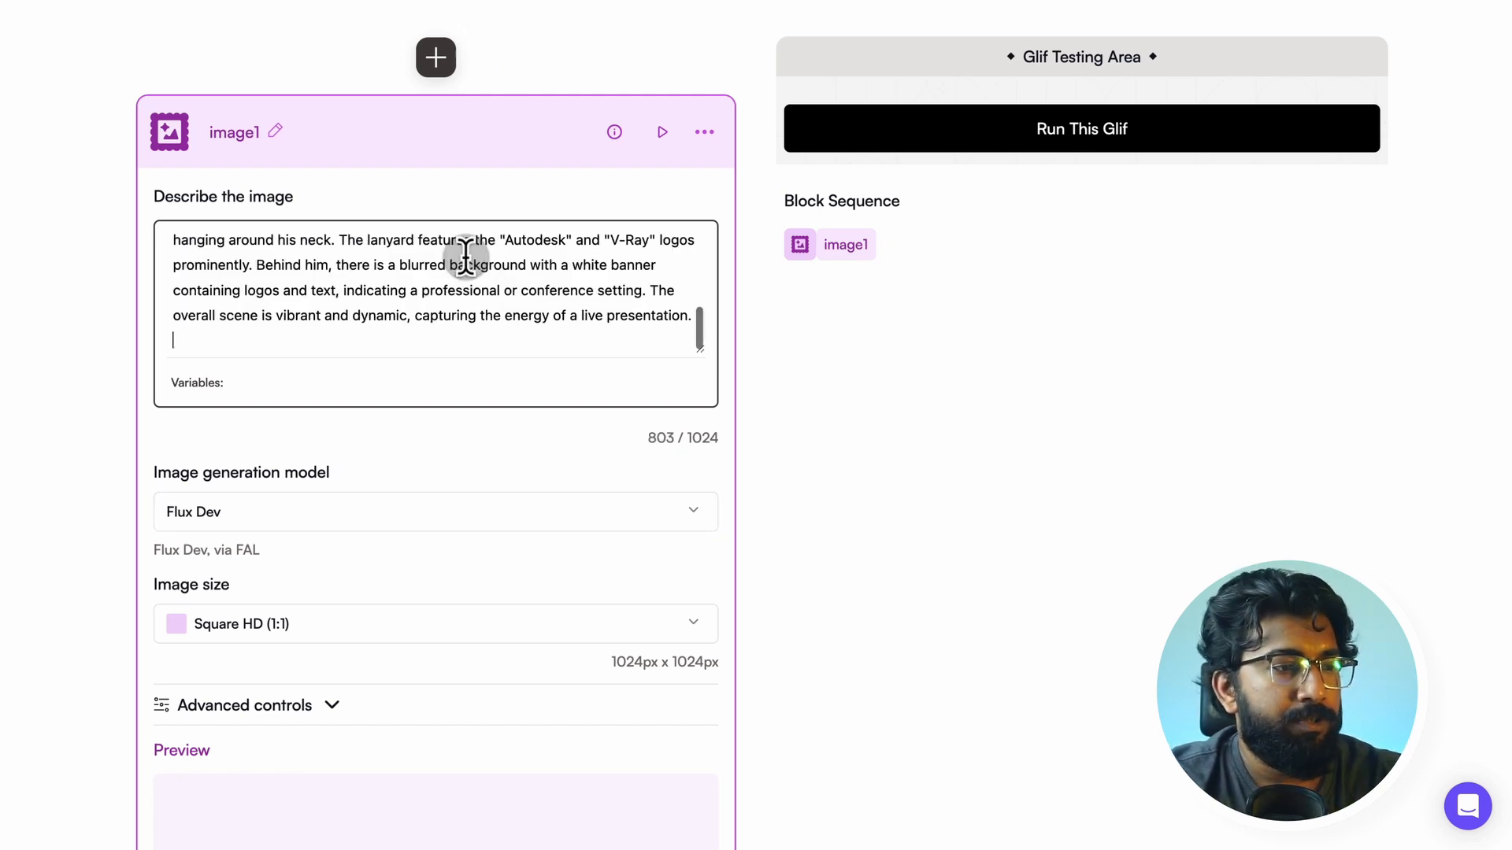
Read through the pasted prompt, examining how it describes the speaker's looks, clothing, lanyard logos and conference background
scroll(460, 280, "up", 5)
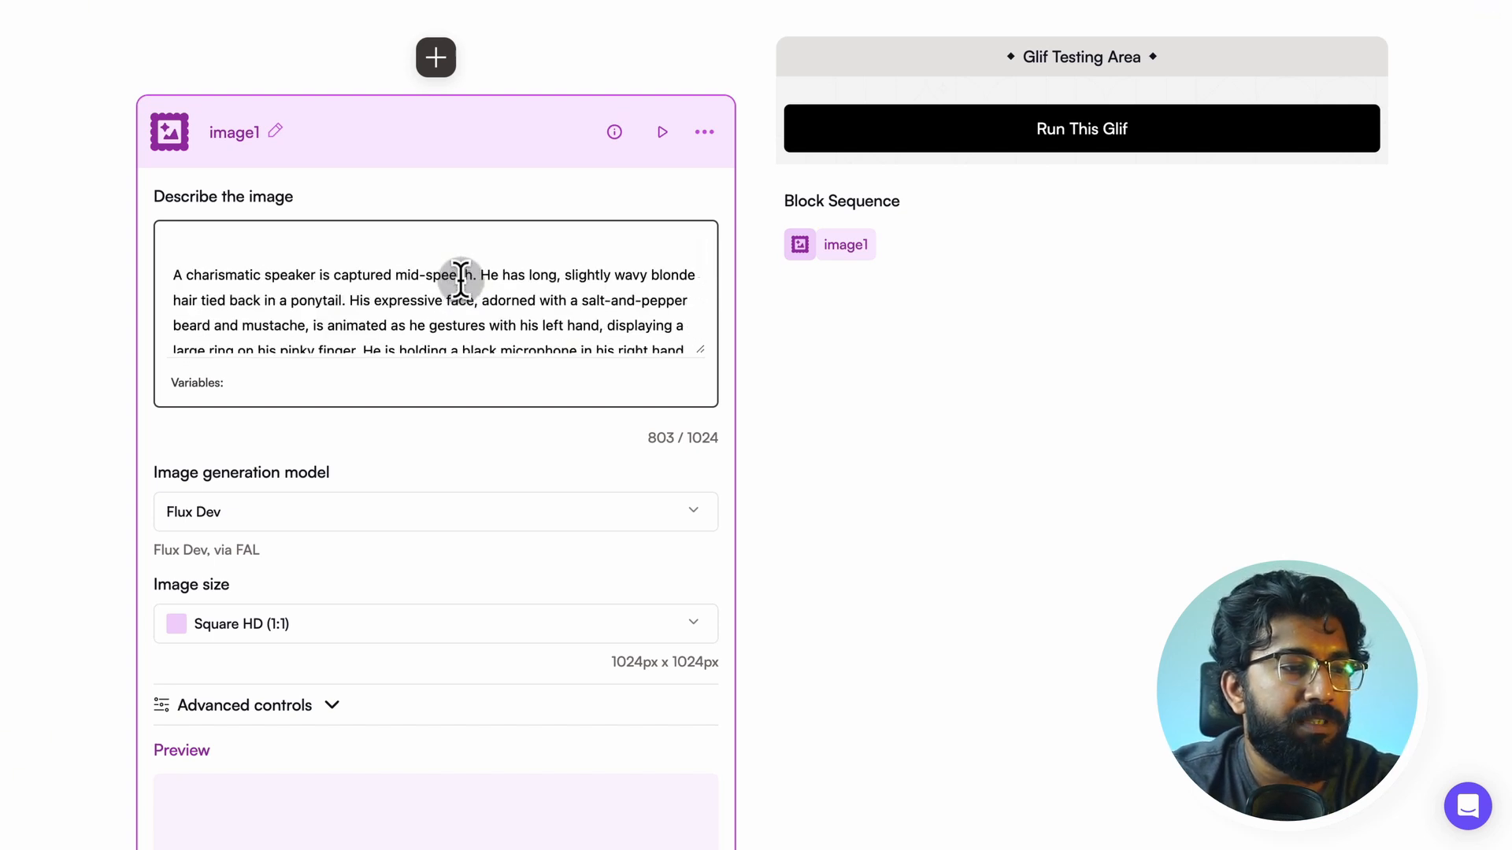
scroll(464, 297, "down", 1)
scroll(465, 297, "up", 1)
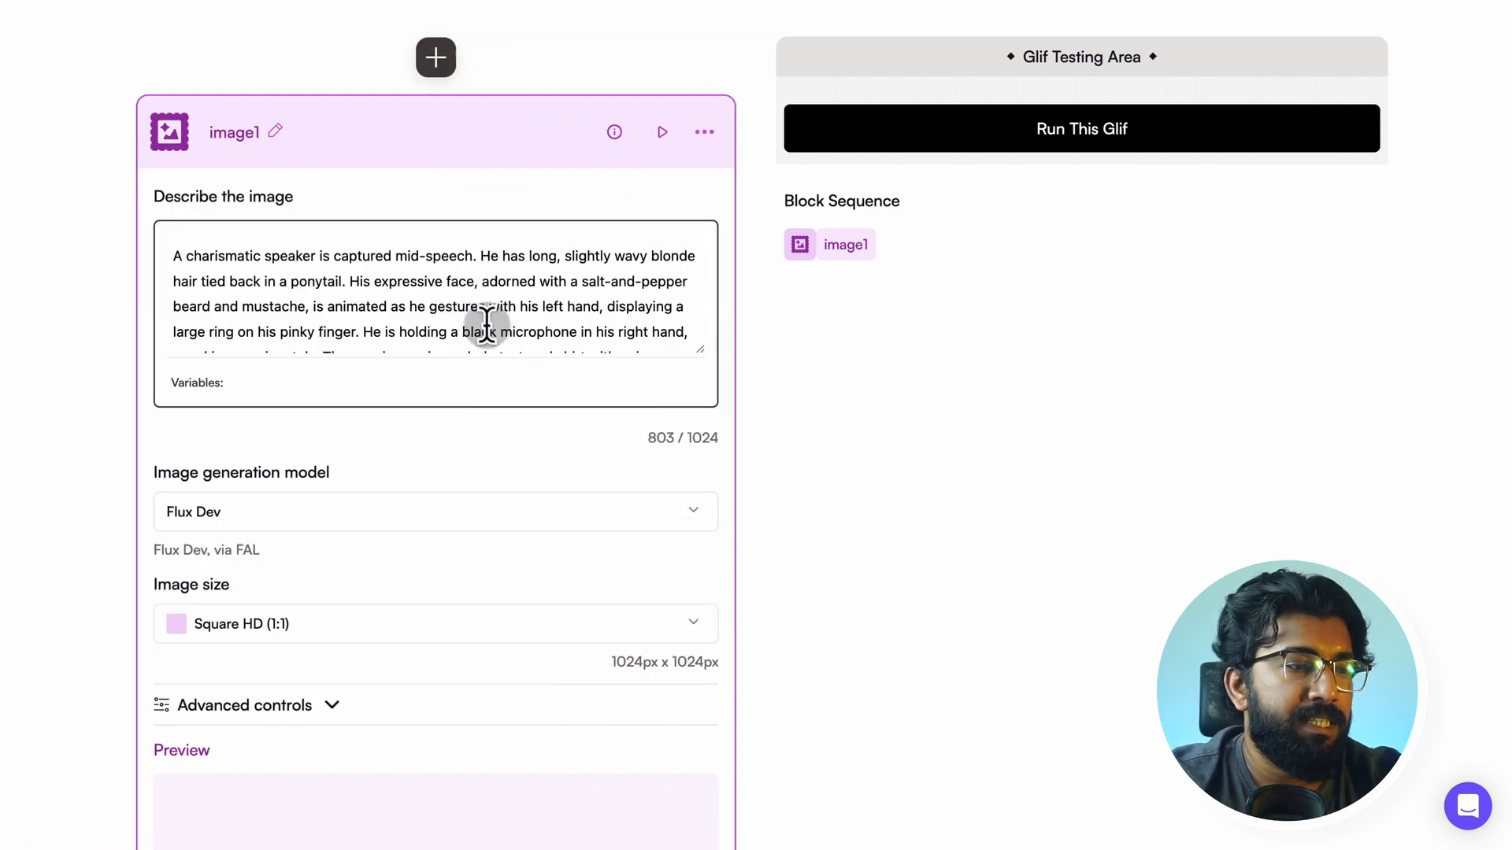
scroll(329, 274, "down", 1)
scroll(331, 276, "up", 1)
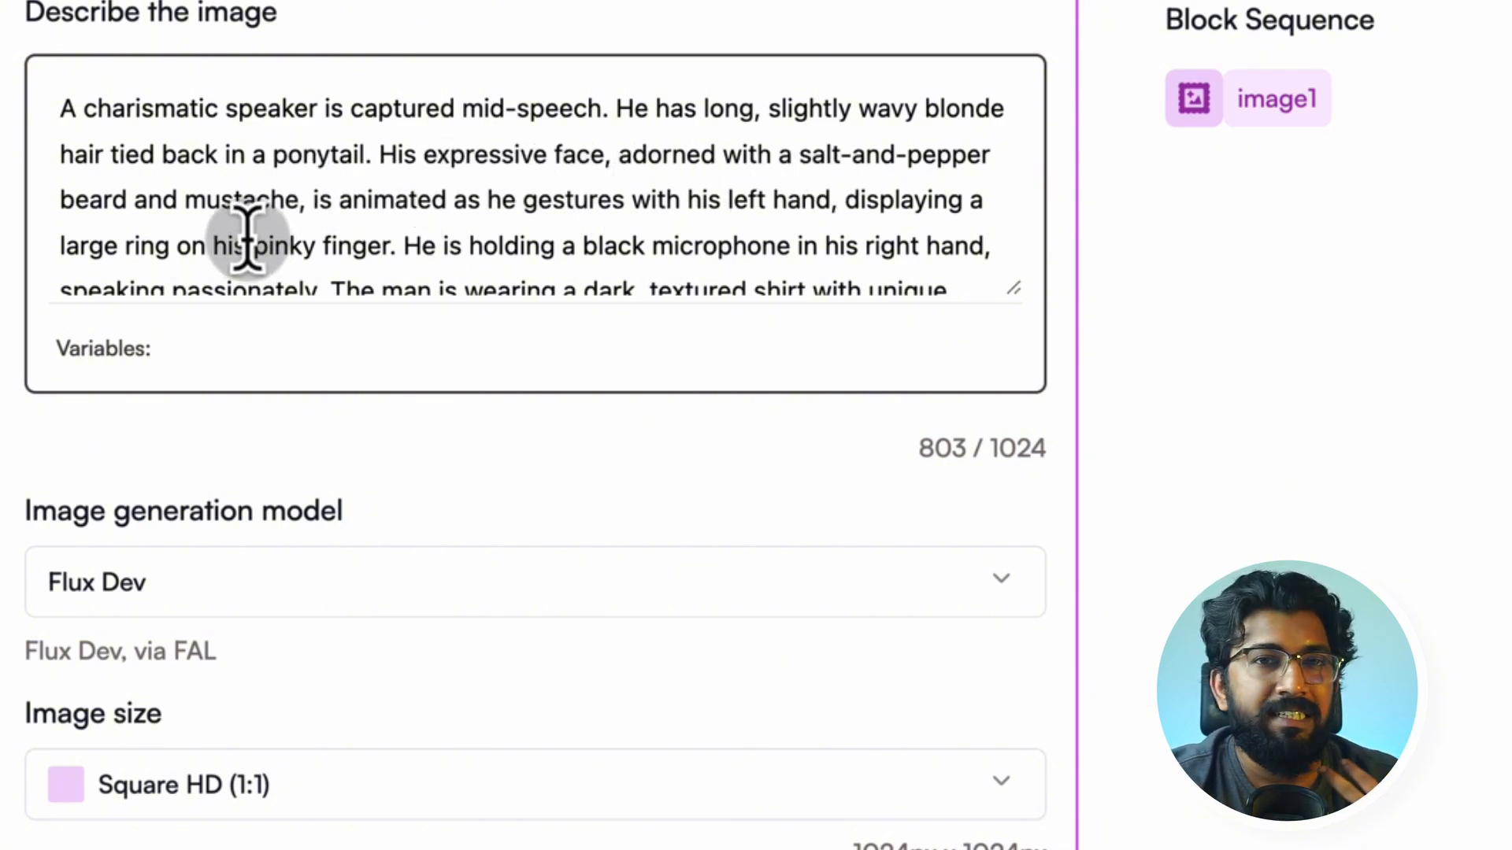
scroll(456, 256, "down", 2)
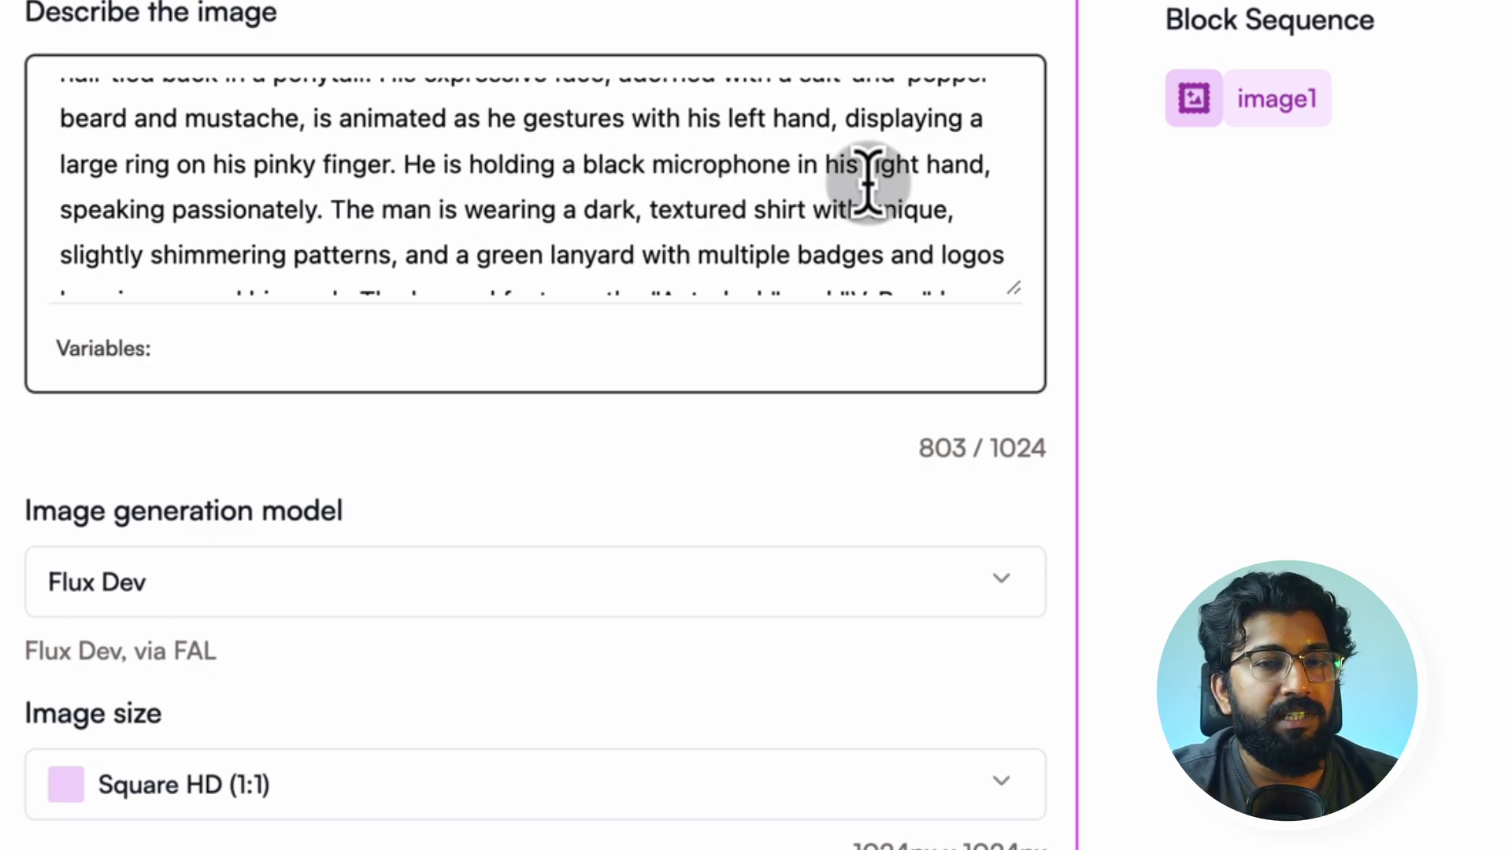
scroll(365, 229, "down", 2)
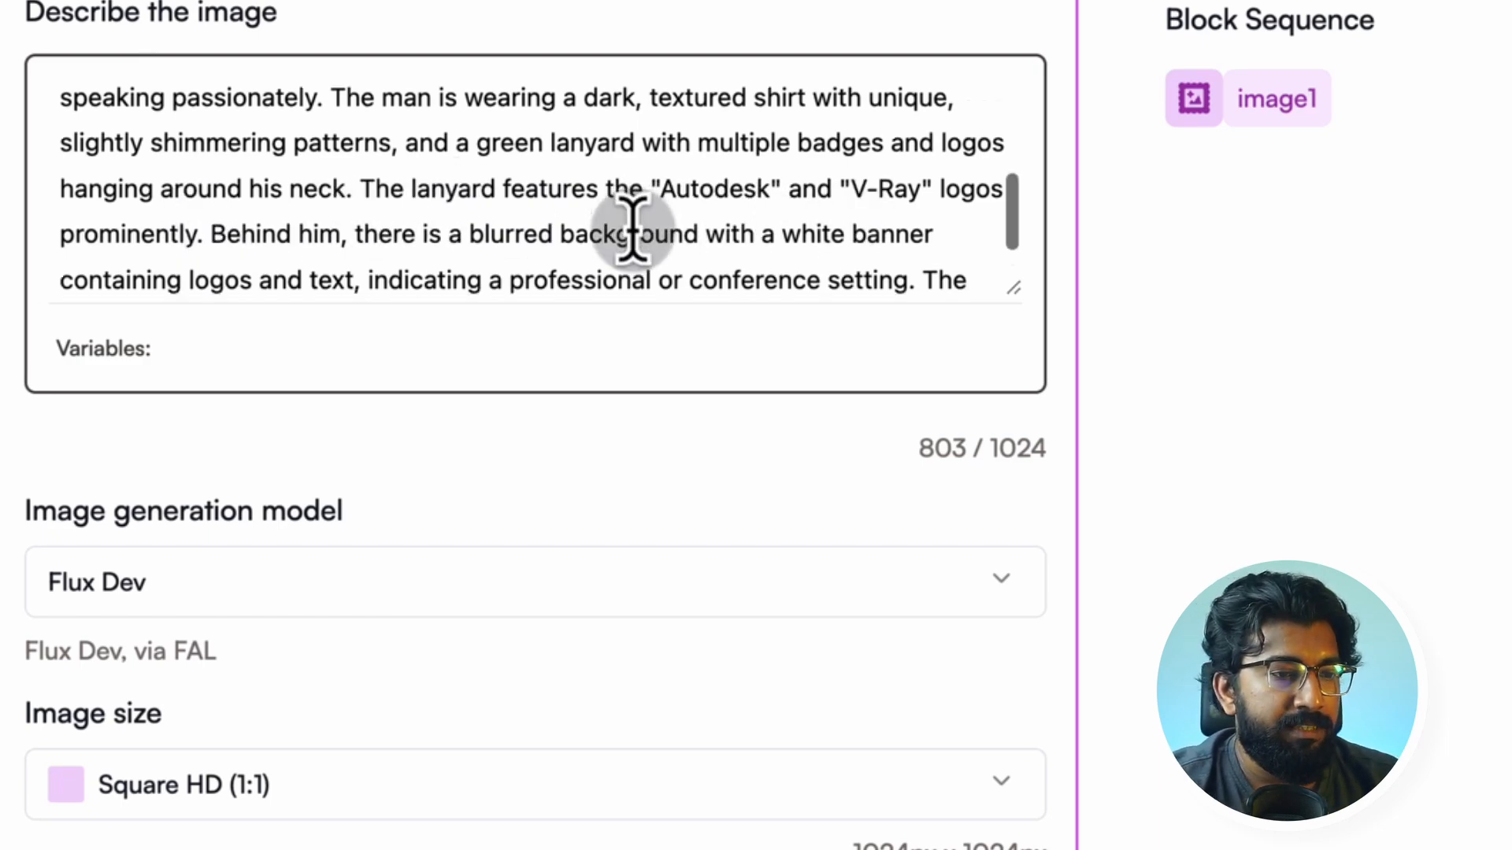
scroll(631, 229, "up", 4)
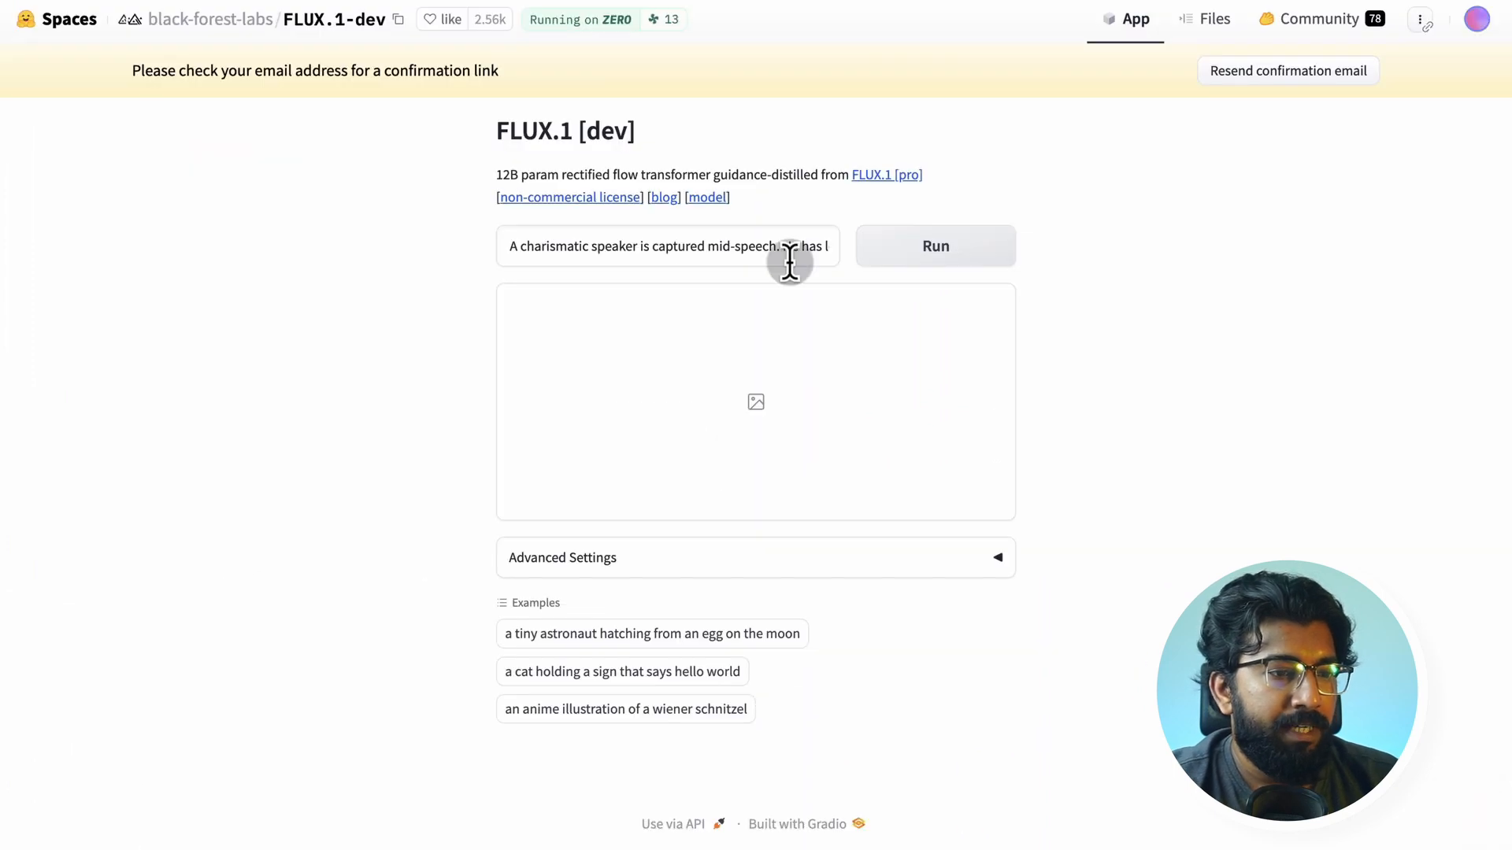
Expand the advanced settings of the FLUX.1 [dev] space on Hugging Face and generate an image from the speaker prompt
left_click(800, 567)
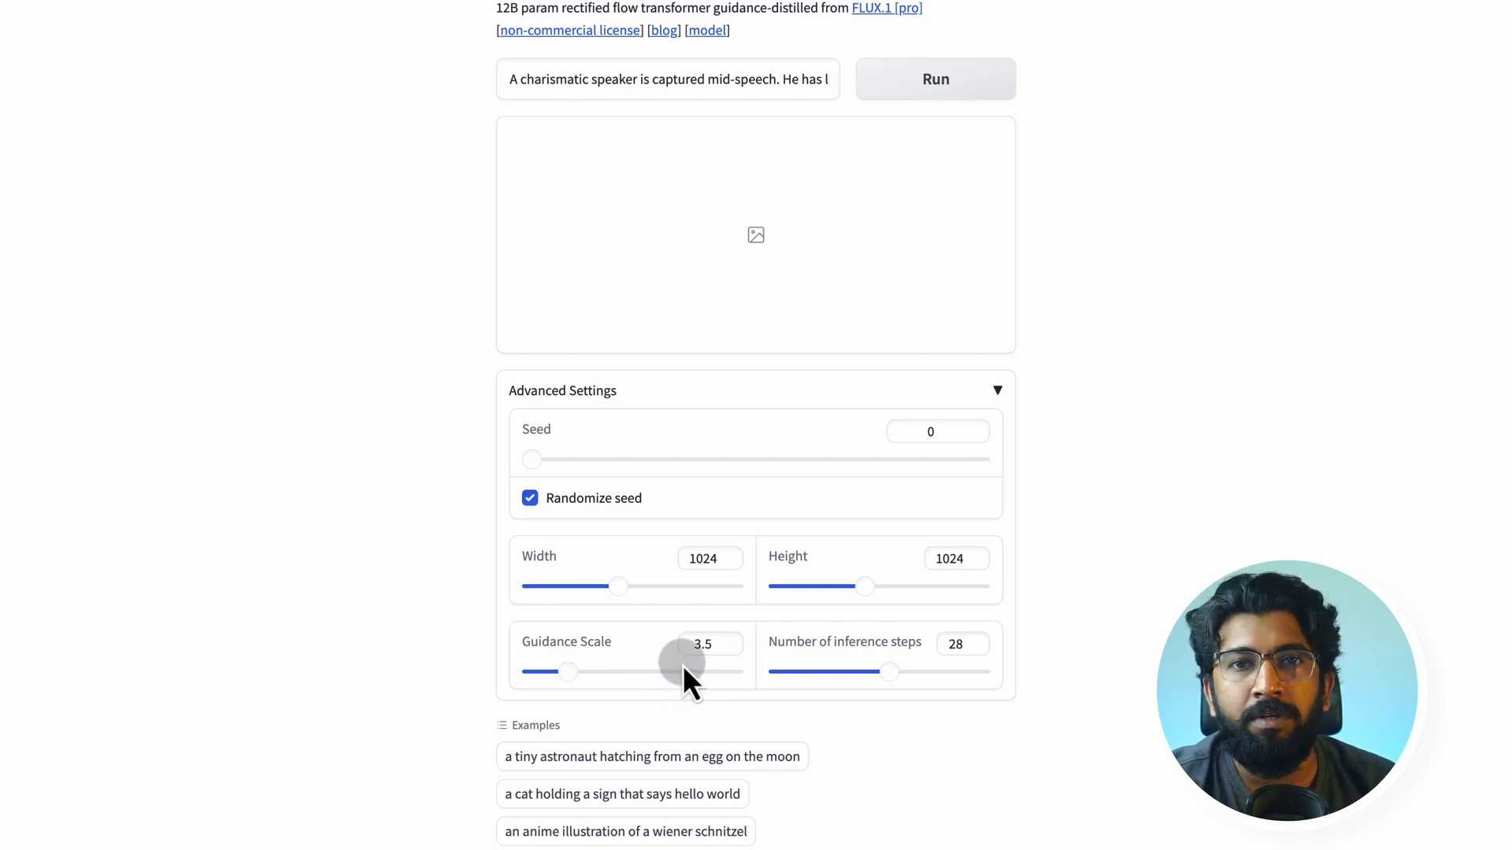
scroll(708, 567, "up", 3)
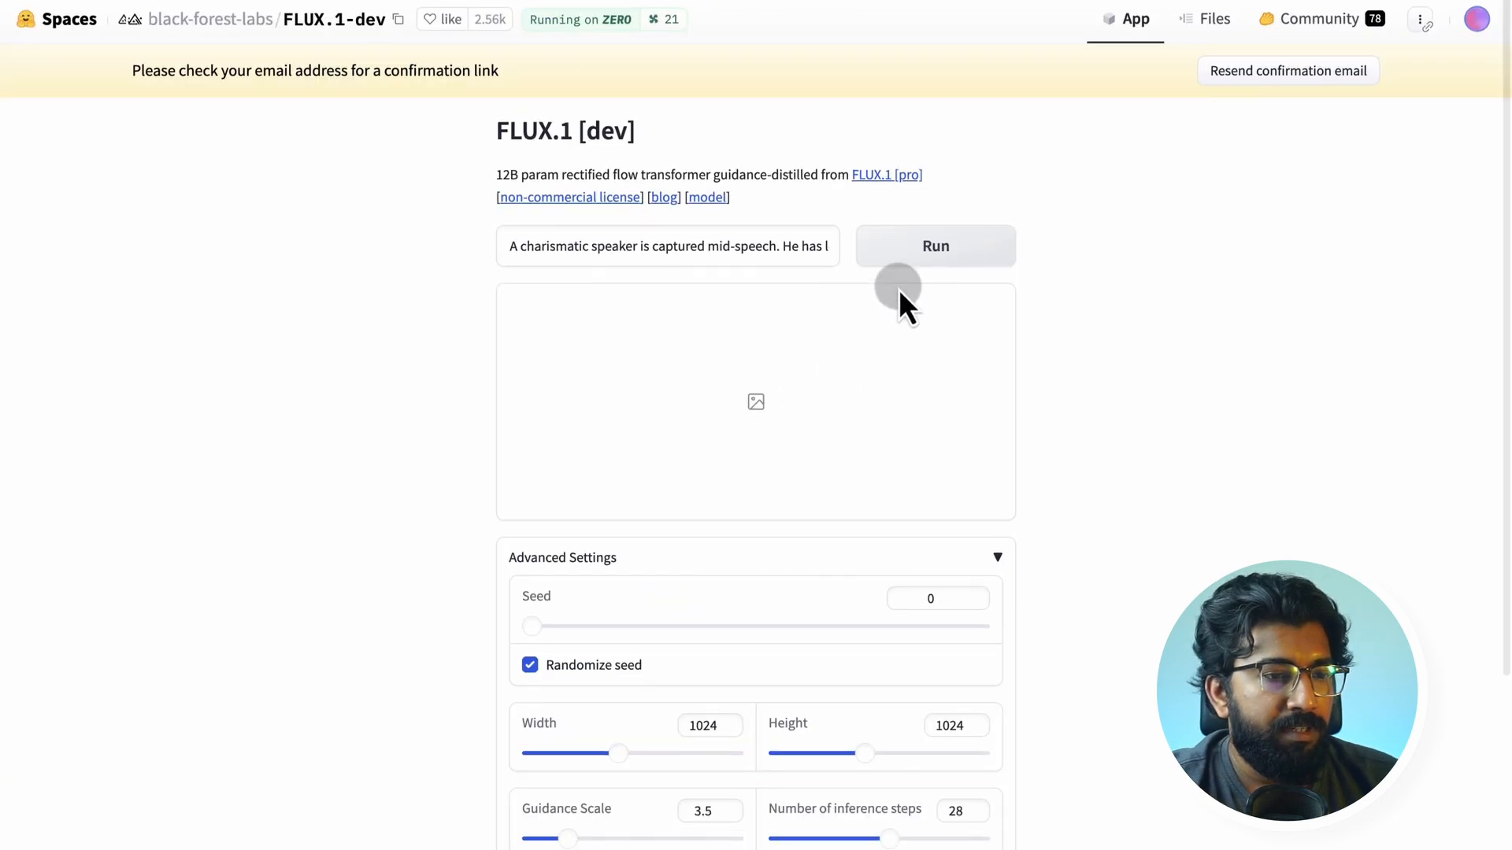
left_click(907, 260)
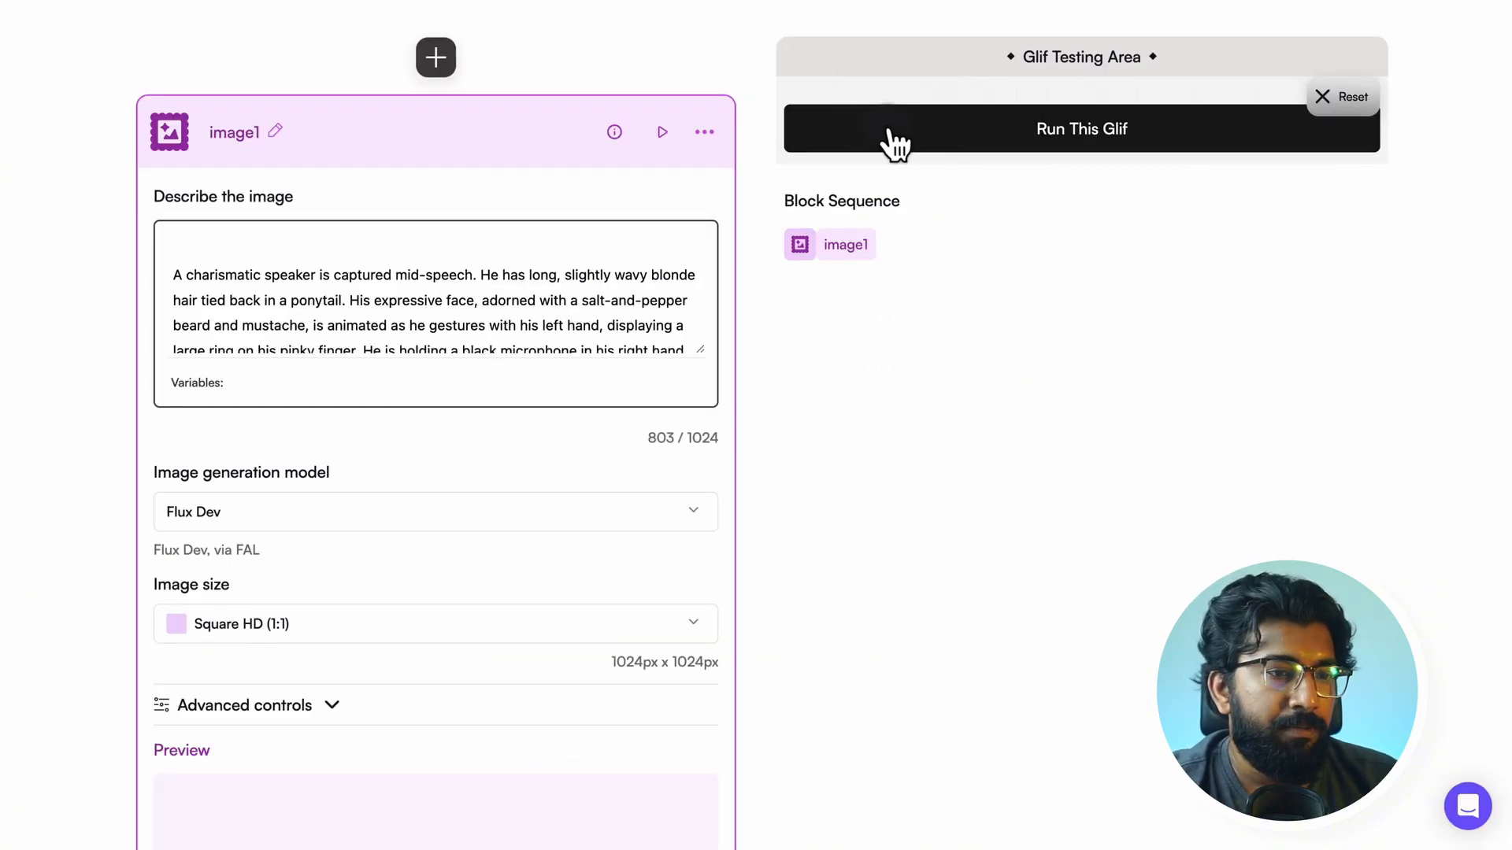
Generate the speaker image in Glif, inspect it at full size, and run the glif again for another version
left_click(893, 142)
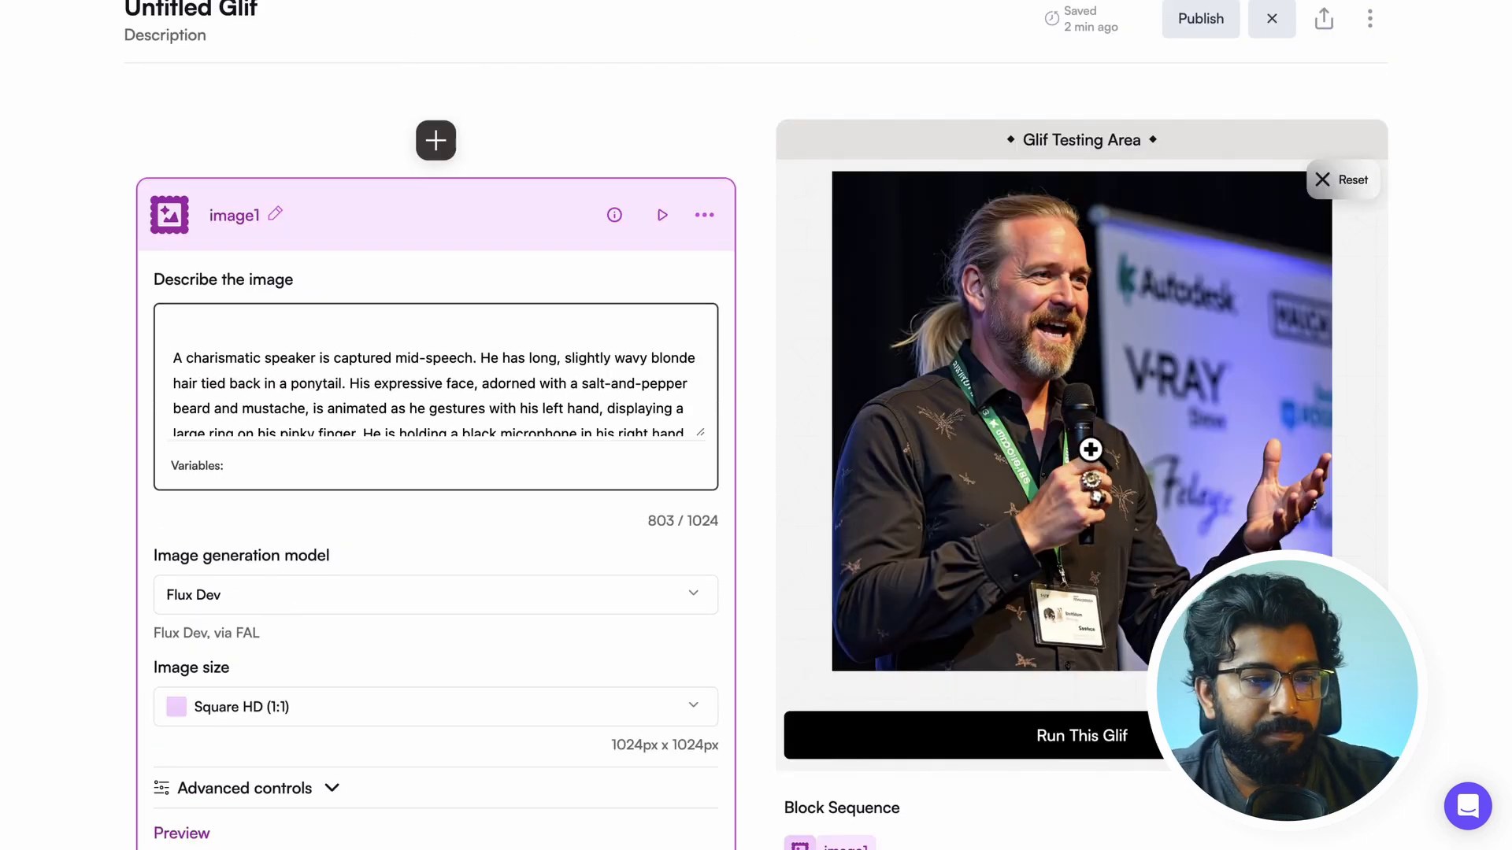
left_click(1091, 452)
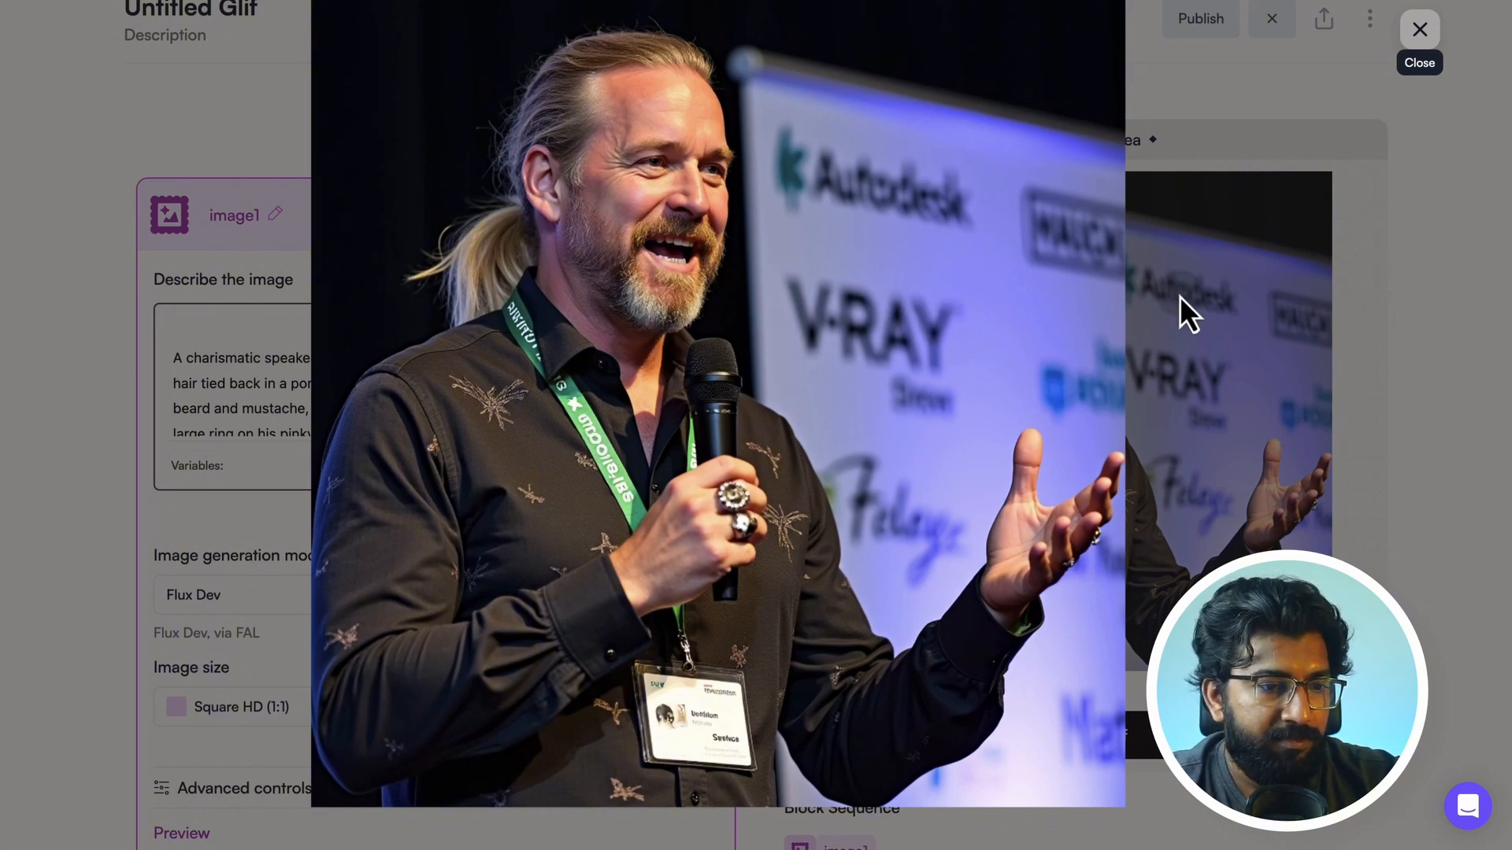
left_click(1422, 45)
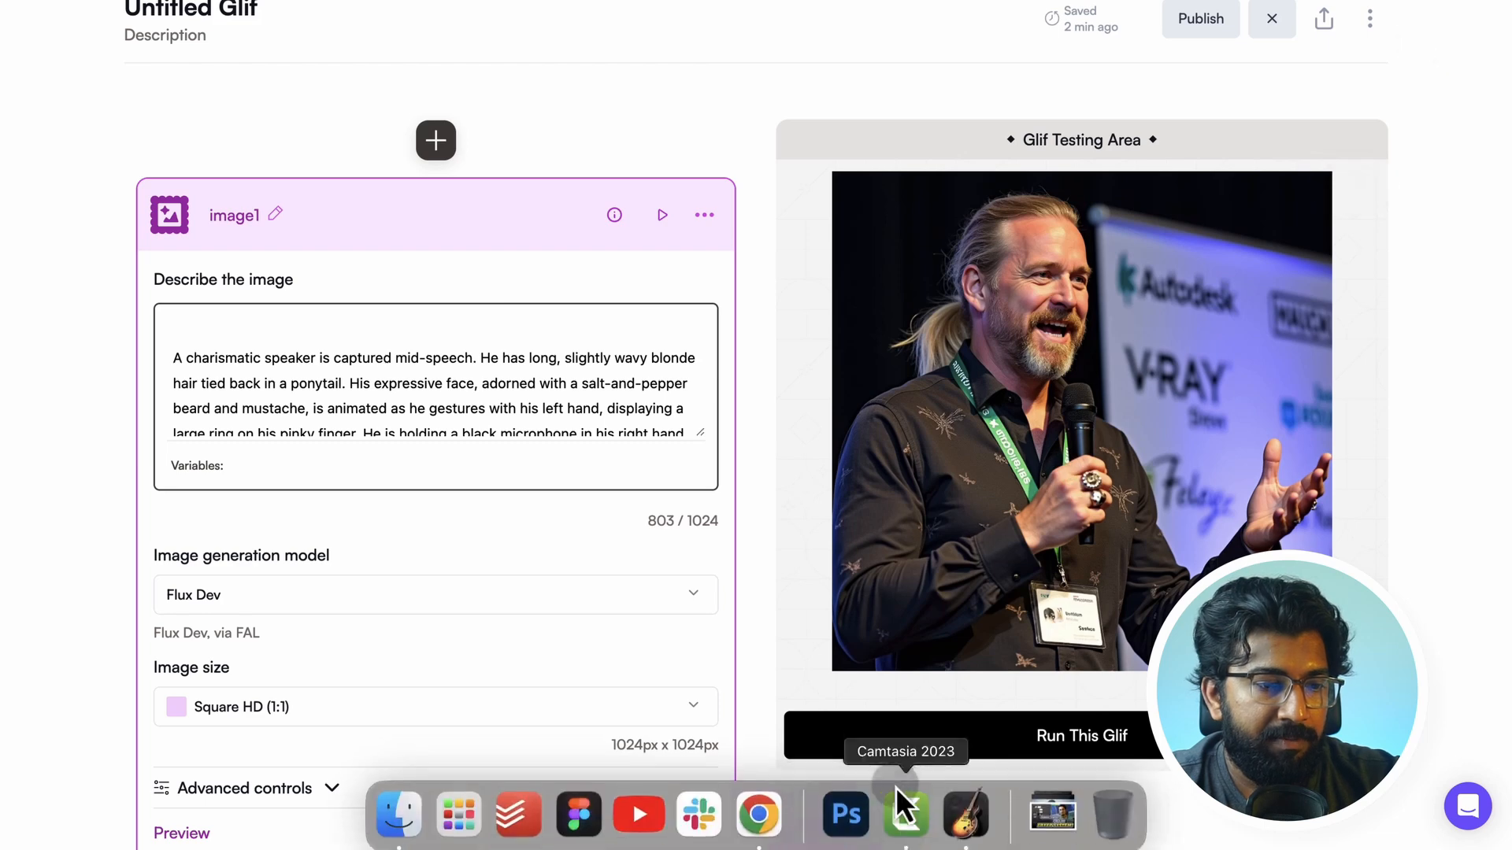
left_click(938, 740)
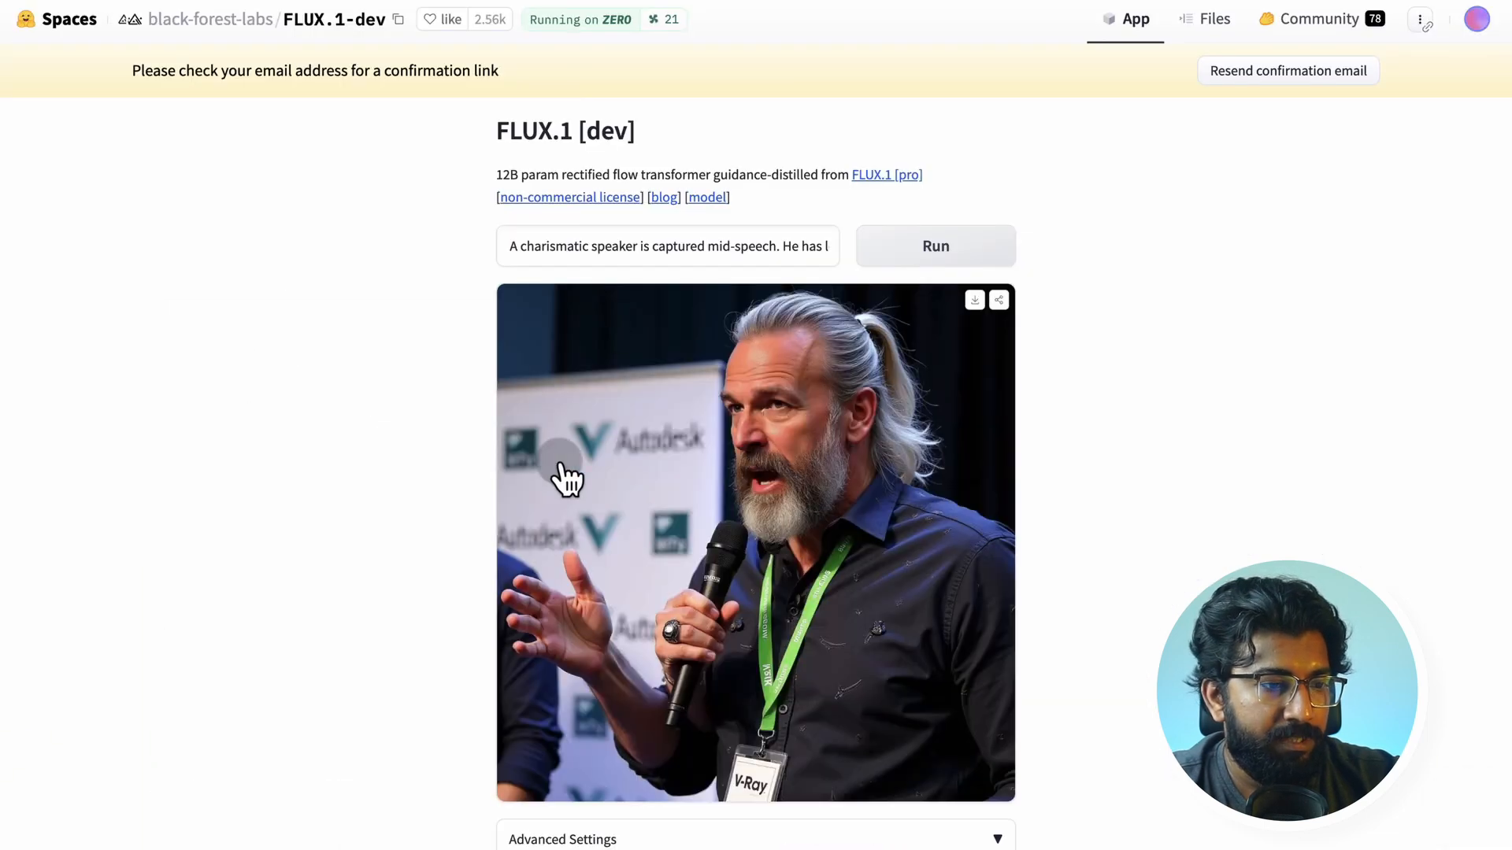
Set the number of inference steps to 30 in the Hugging Face FLUX.1 [dev] space and regenerate the speaker image
scroll(564, 473, "down", 3)
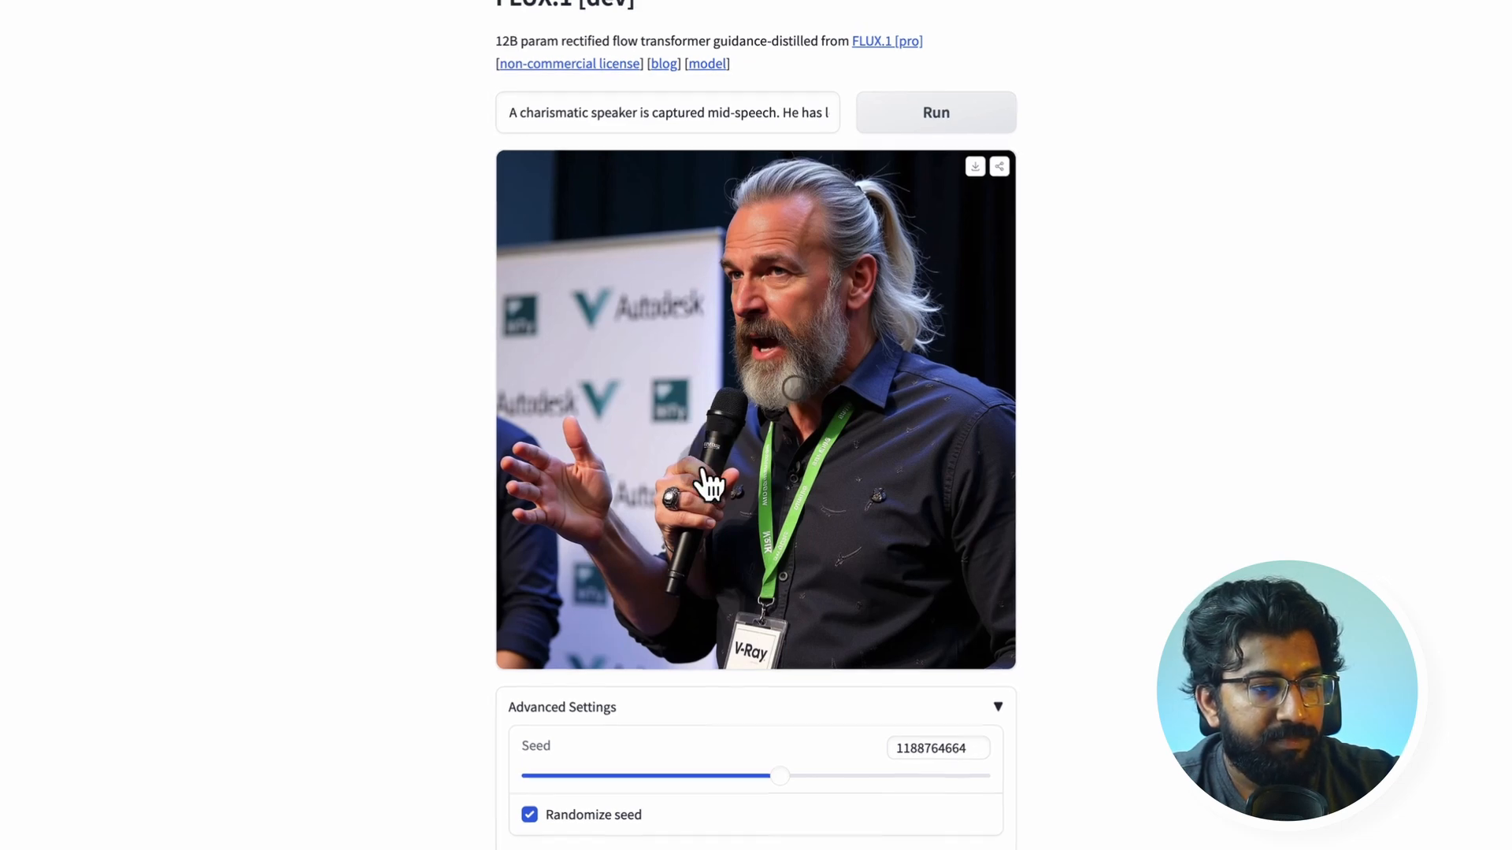
scroll(671, 621, "down", 3)
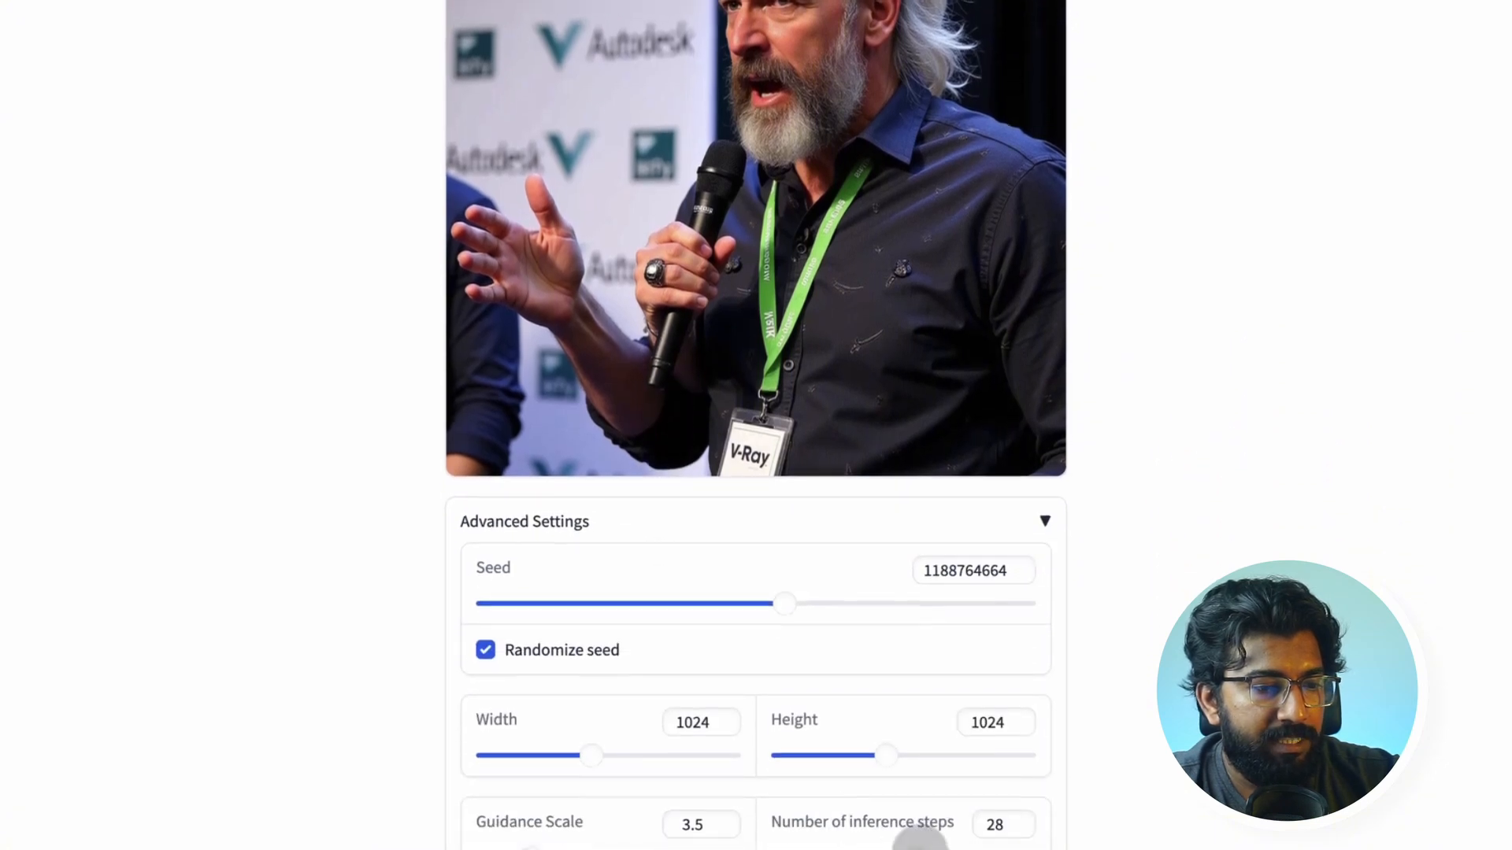
left_click_drag(893, 786, 899, 787)
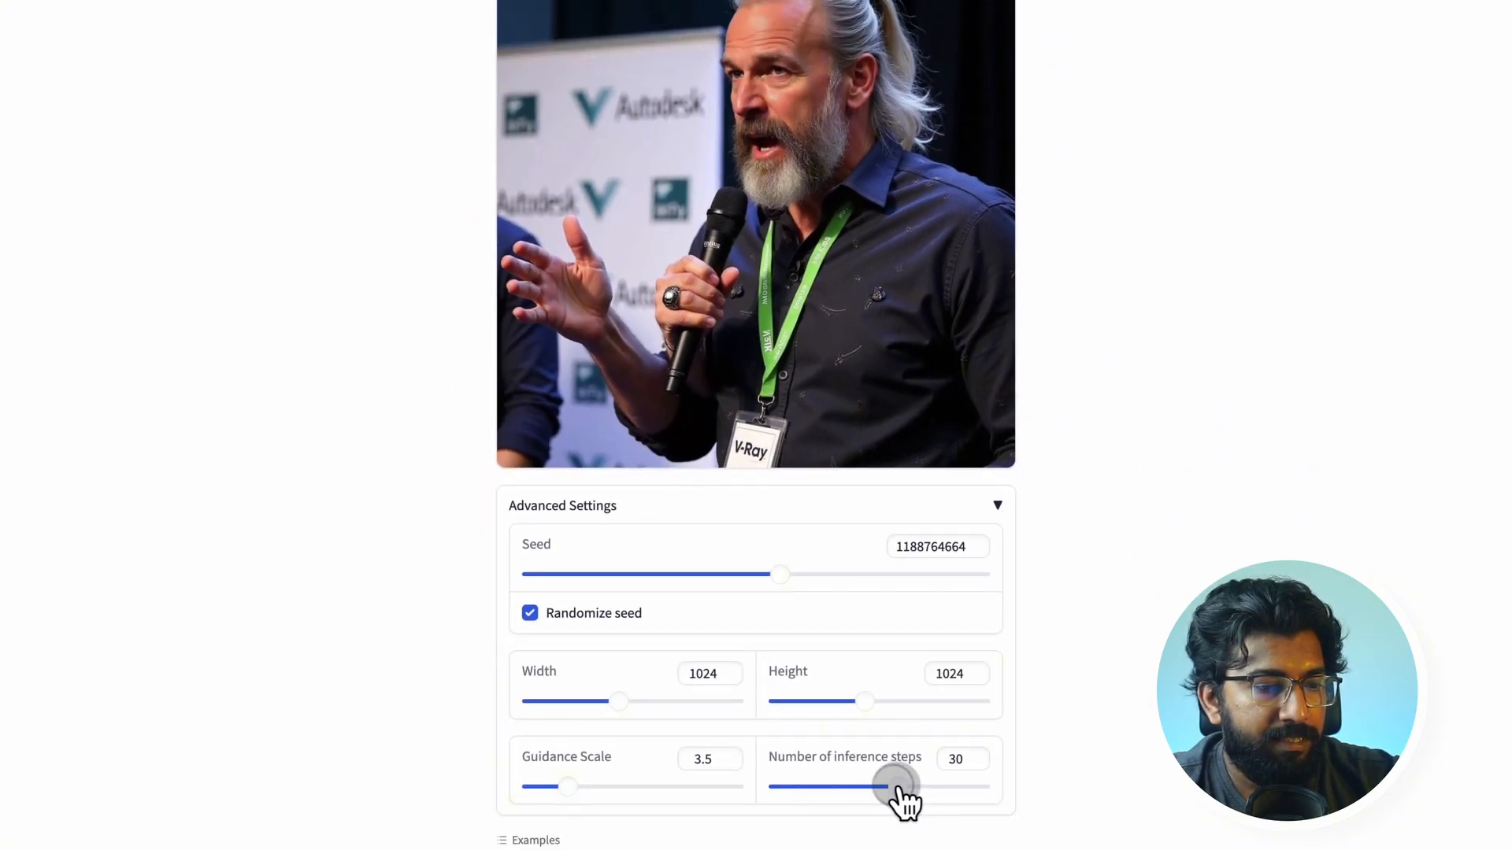
scroll(925, 602, "up", 1)
scroll(926, 603, "down", 3)
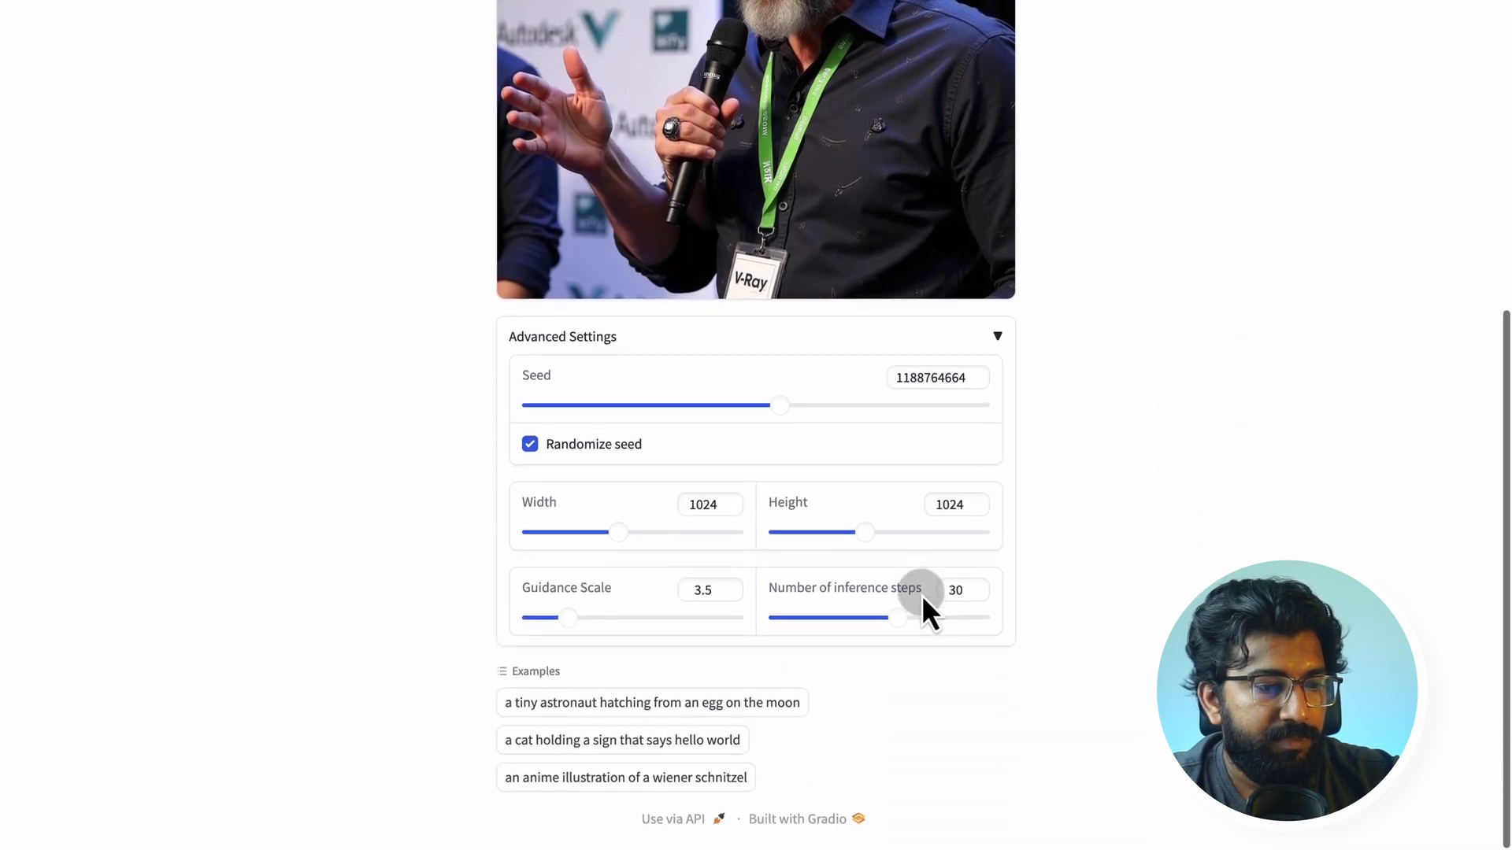
scroll(921, 594, "up", 7)
left_click(937, 256)
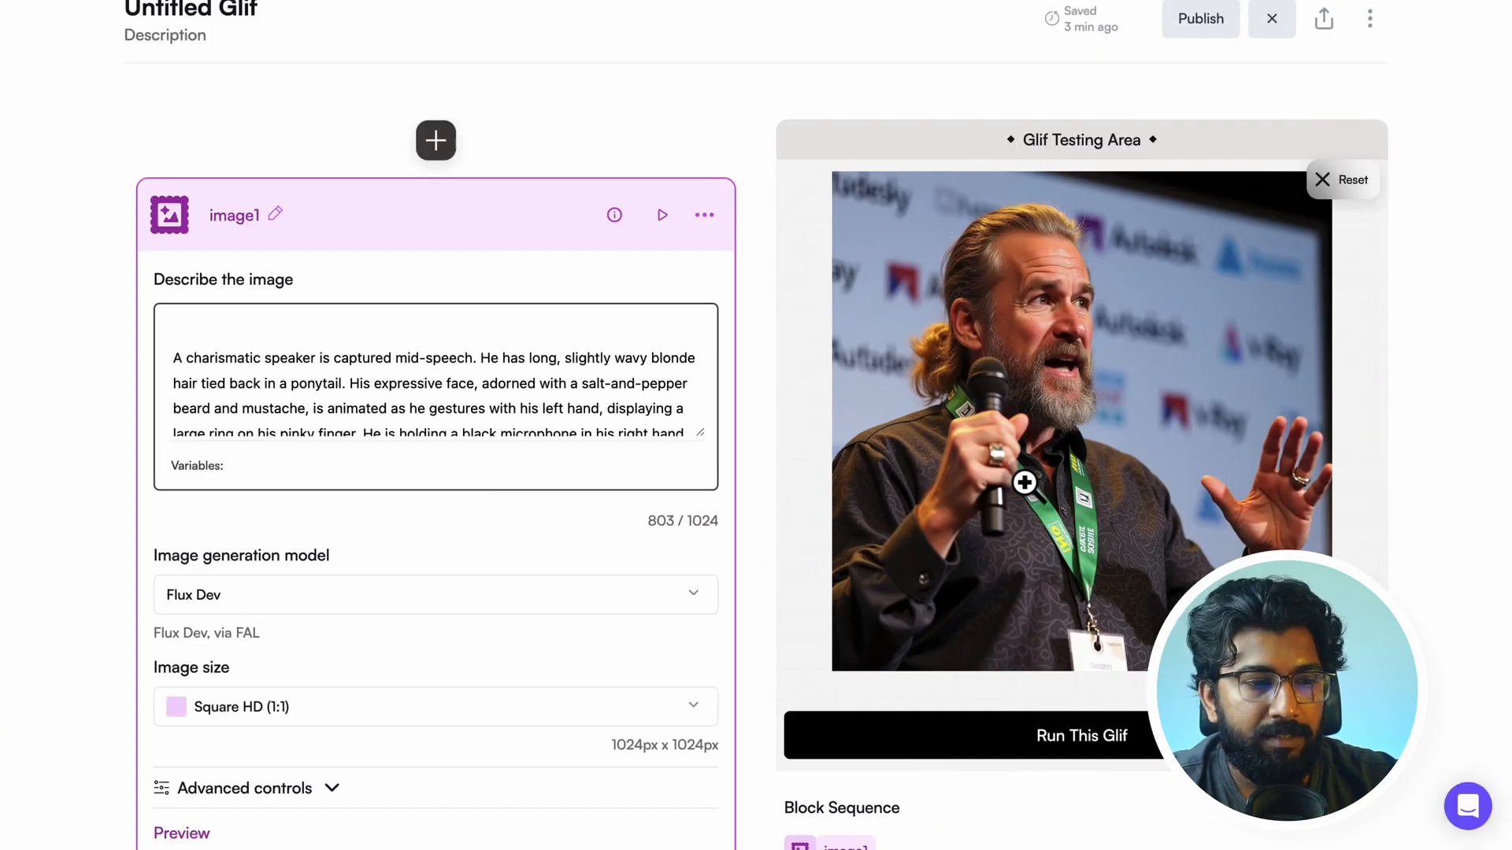
Enlarge the second speaker image in Glif's testing area to inspect its details
left_click(1023, 482)
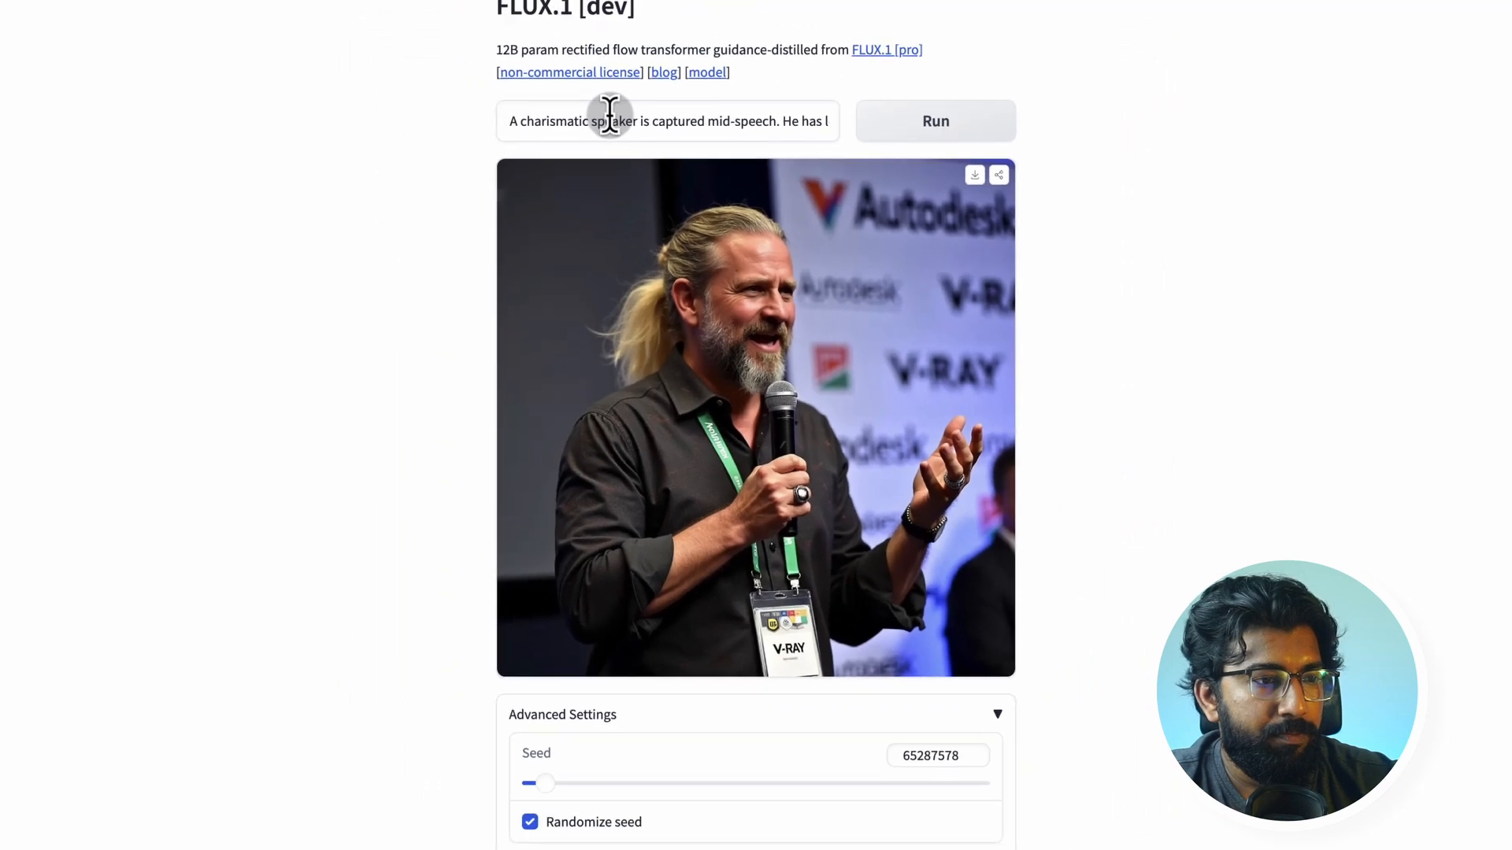
Replace the speaker prompt in the Glif image block with "Elephant amigurumi walking in savanna, a professional photograph, blurry background"
triple_click(610, 120)
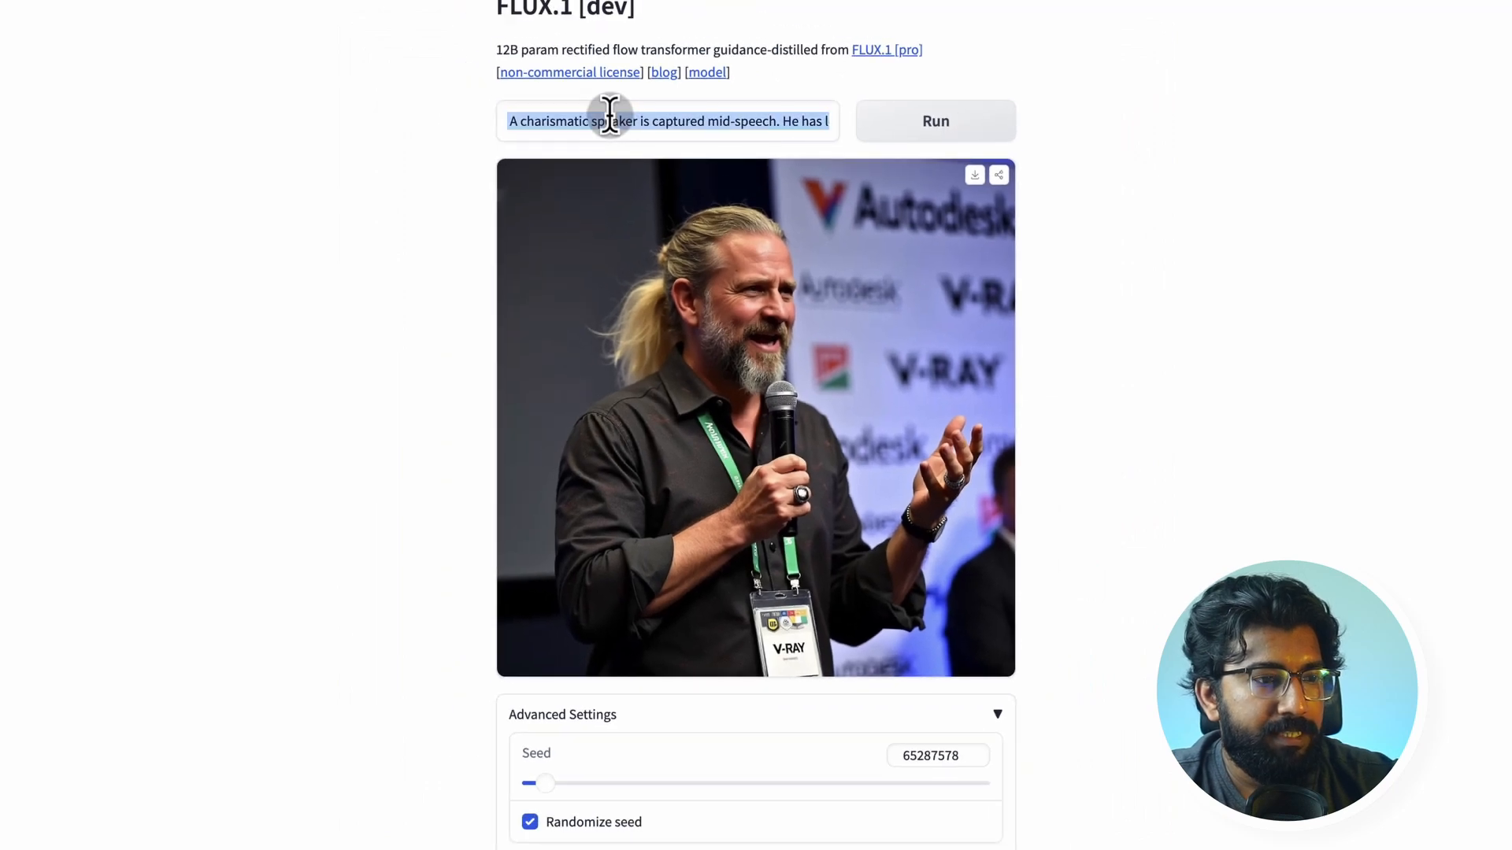
key("End")
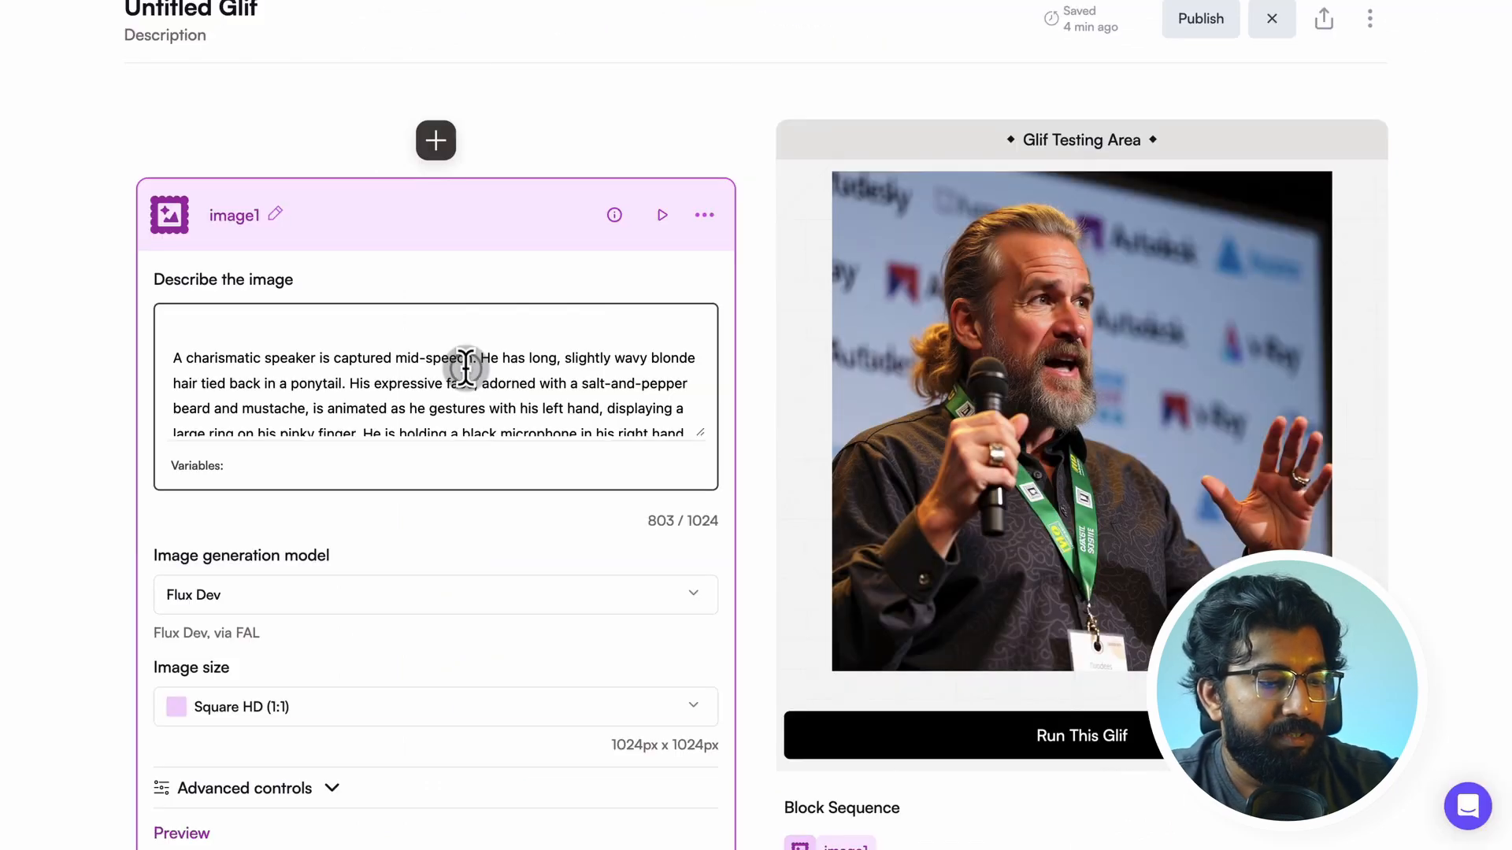
left_click(465, 368)
key("ctrl+a")
type("Elephant amigurumi walking in savanna, a professional photograph, blurry background")
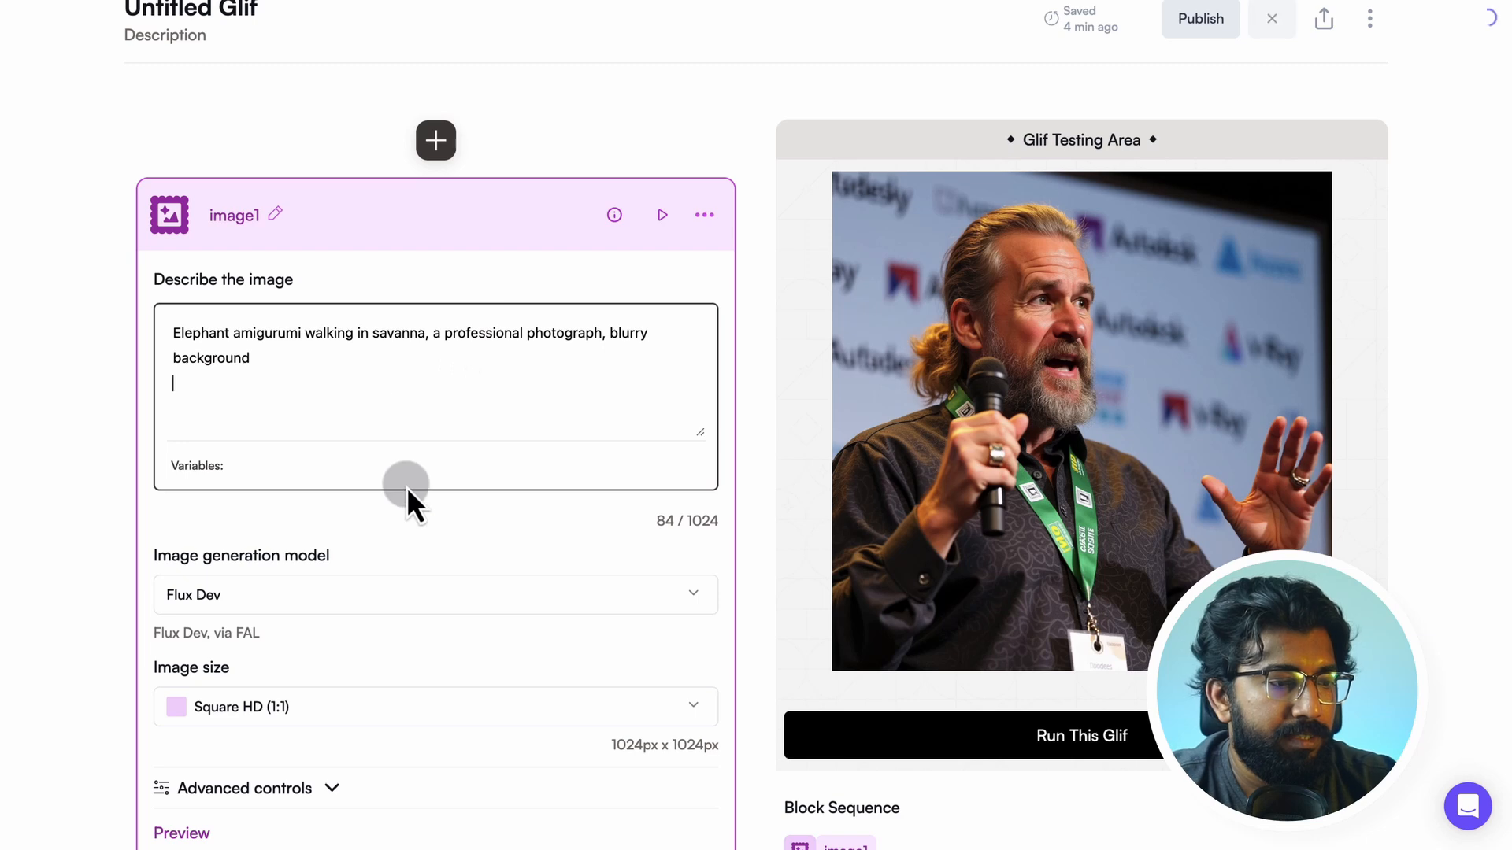
Generate the elephant amigurumi image with Flux Dev in Glif and in the Hugging Face FLUX.1 [dev] space
scroll(406, 487, "down", 2)
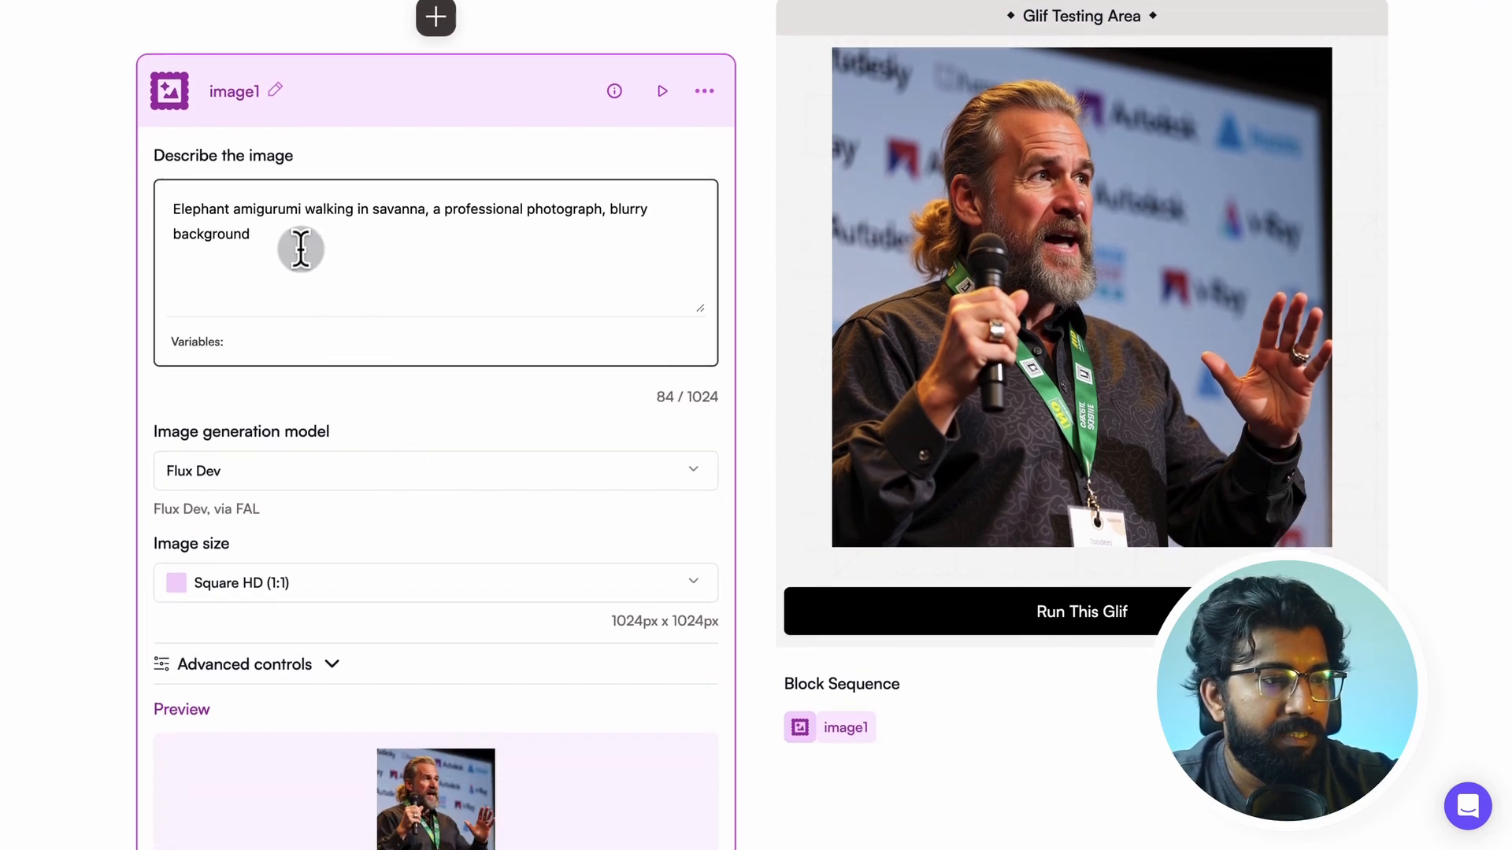
left_click(300, 249)
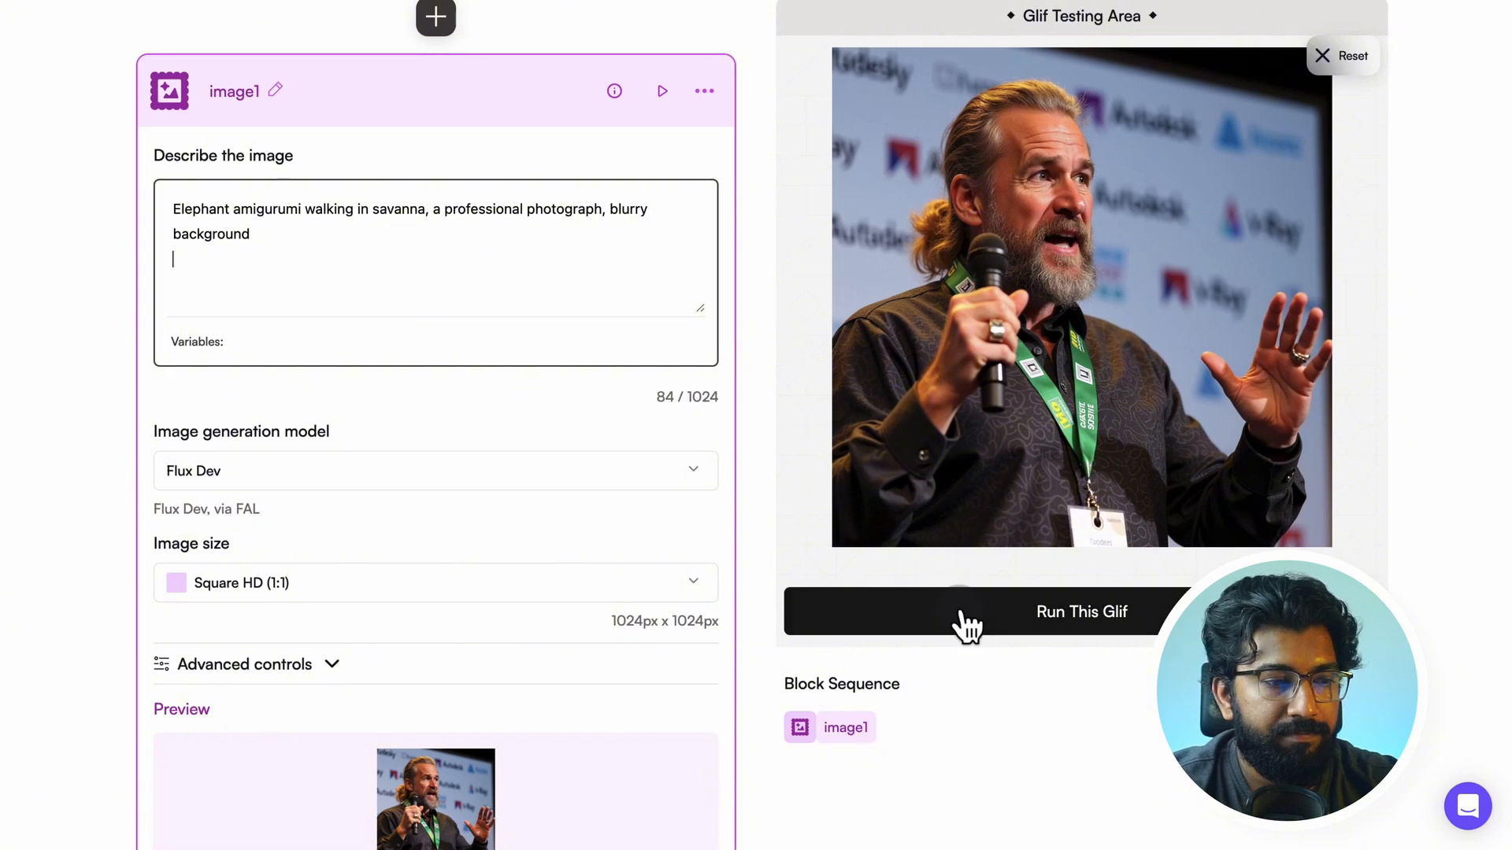
left_click(986, 622)
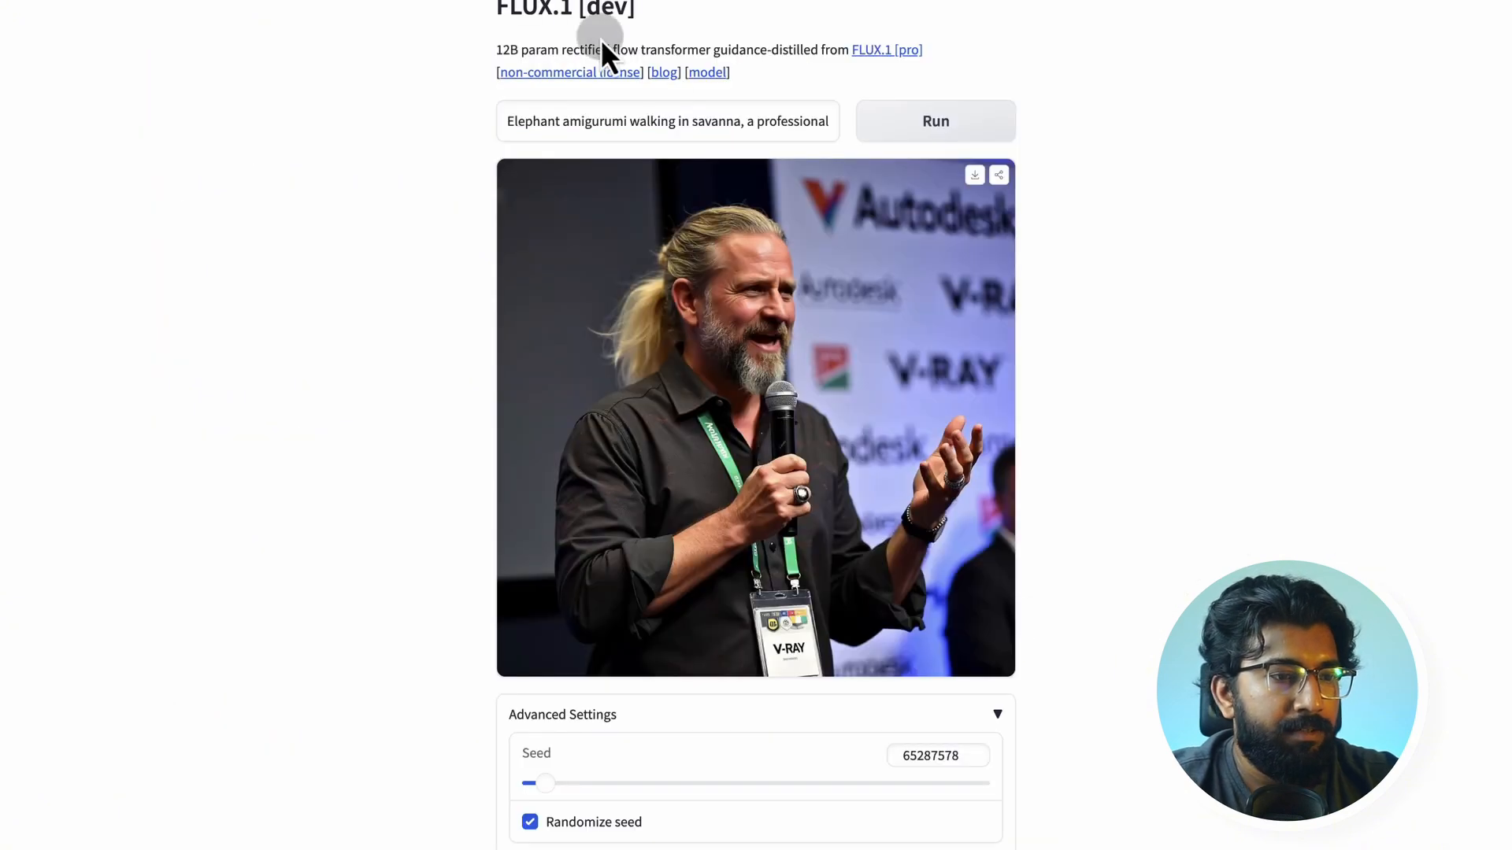
left_click(929, 130)
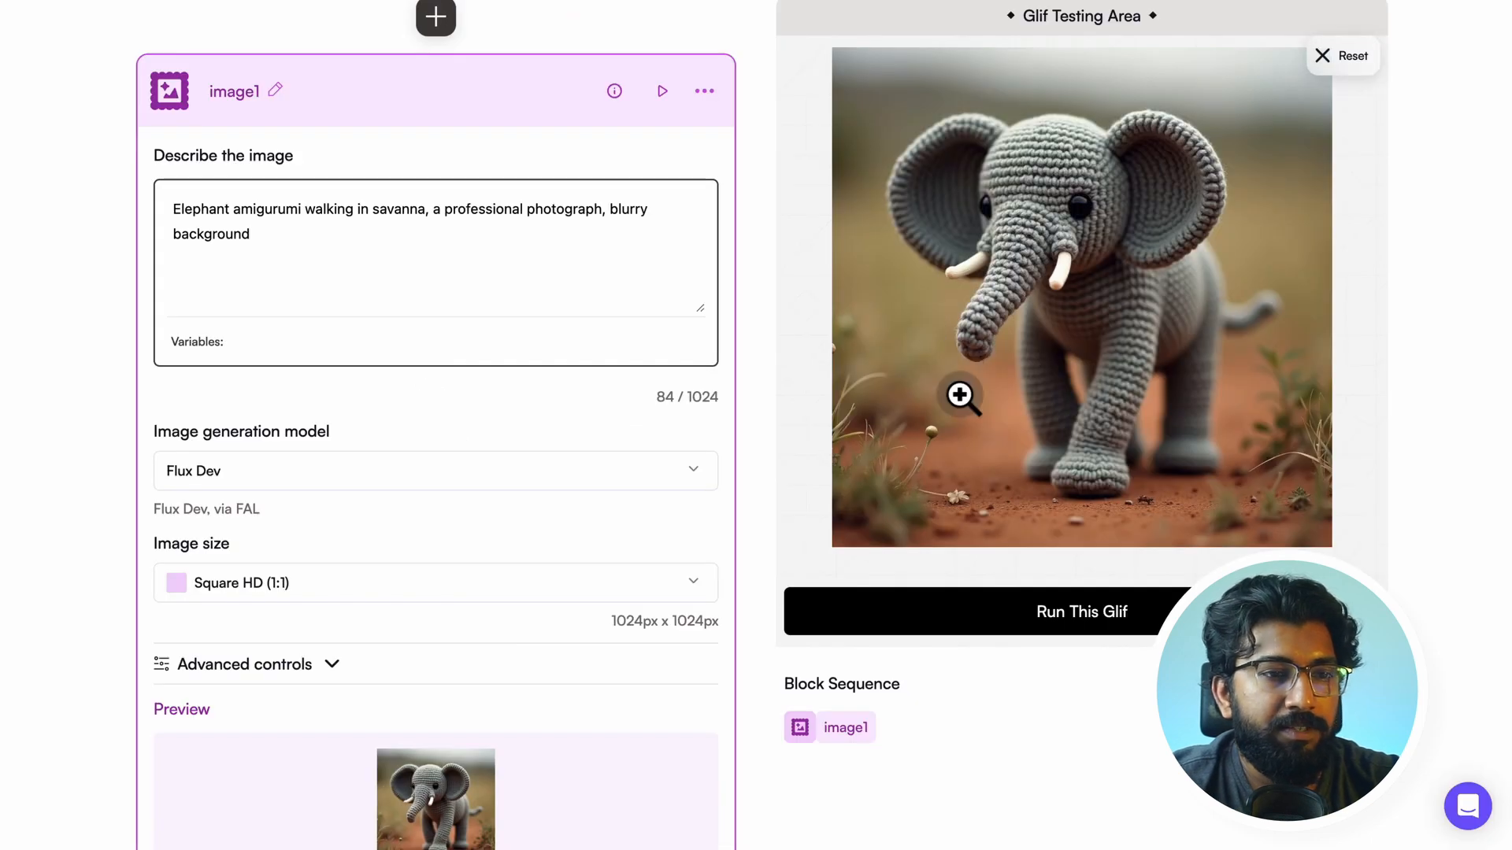
Compare the elephant images from Glif and the Hugging Face space, enlarging the Glif version to inspect its details
scroll(961, 396, "up", 2)
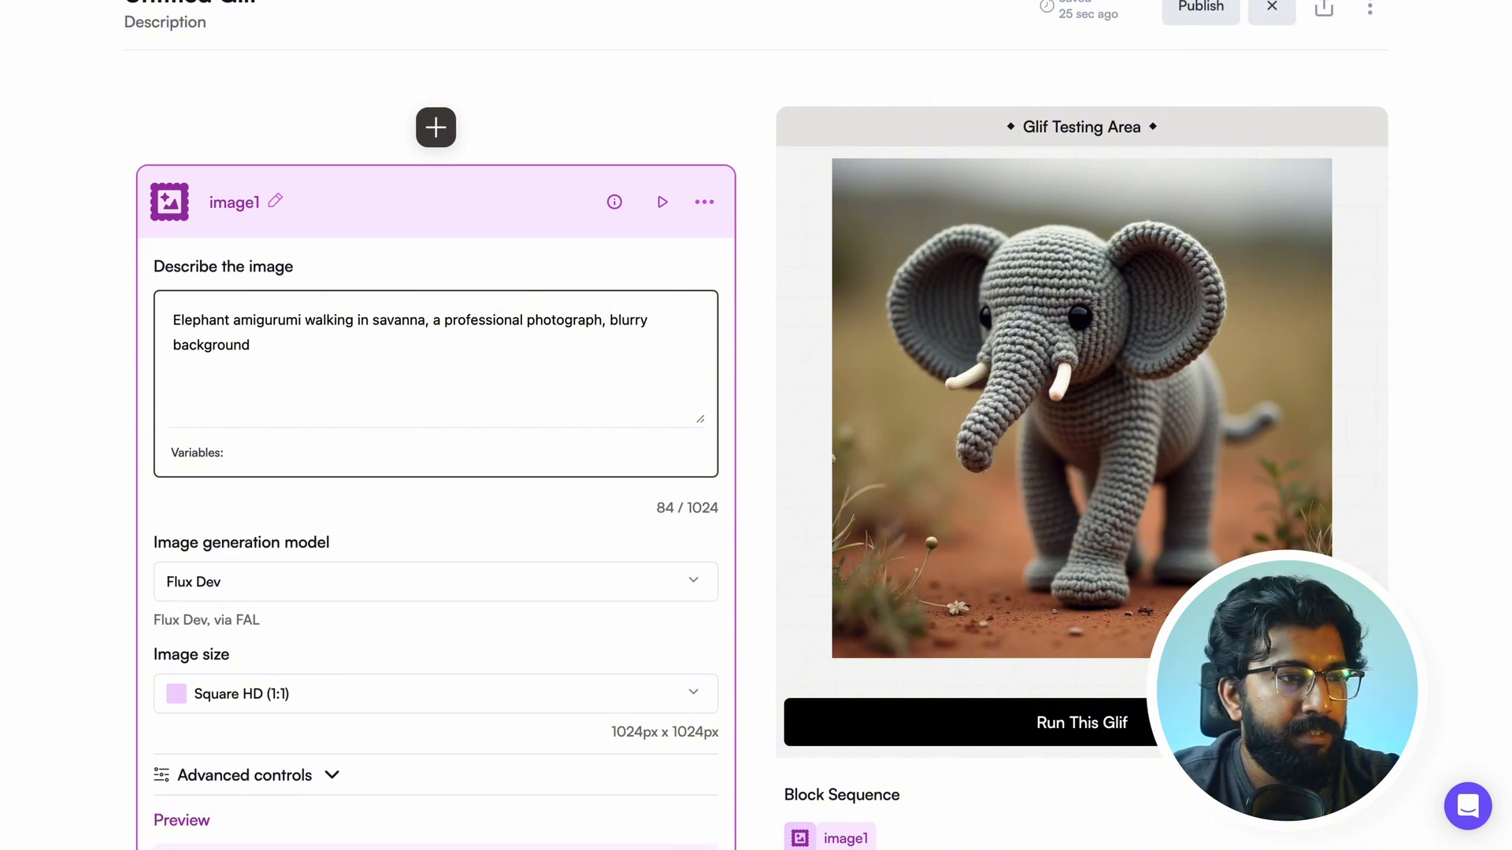
left_click(394, 0)
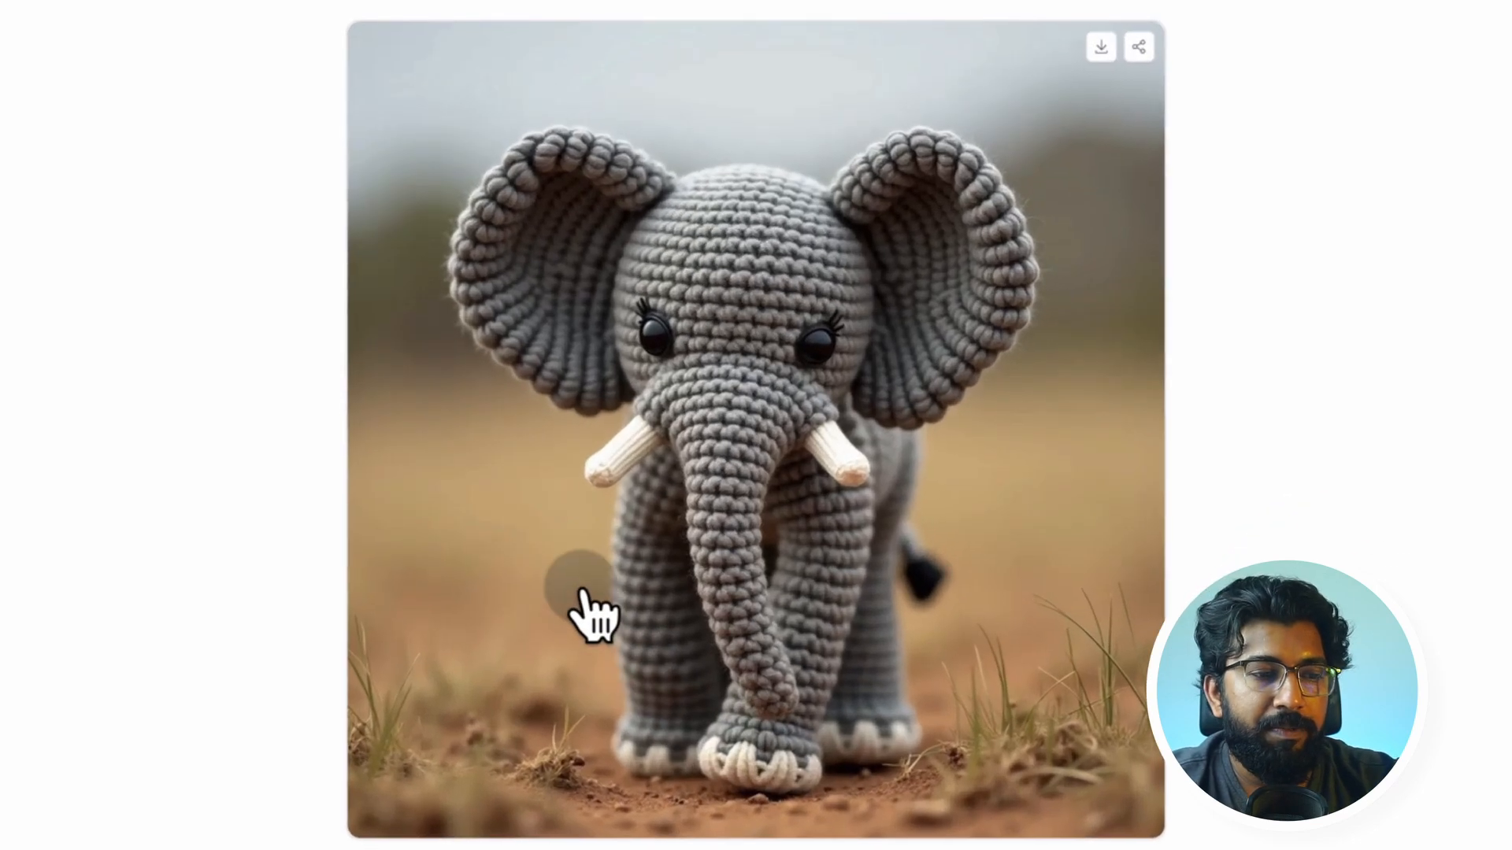
scroll(905, 578, "down", 1)
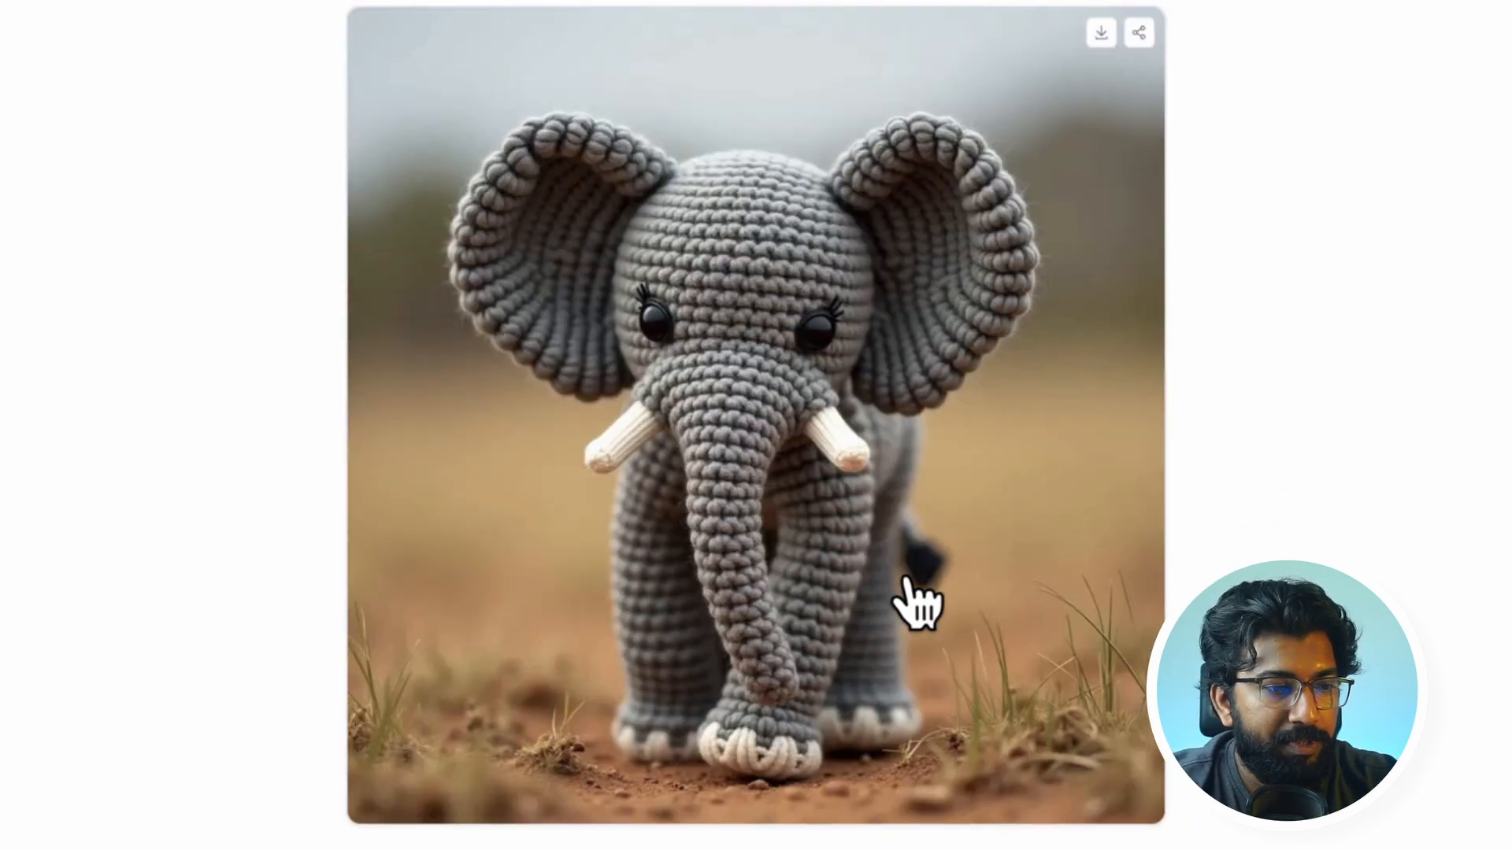
left_click(769, 6)
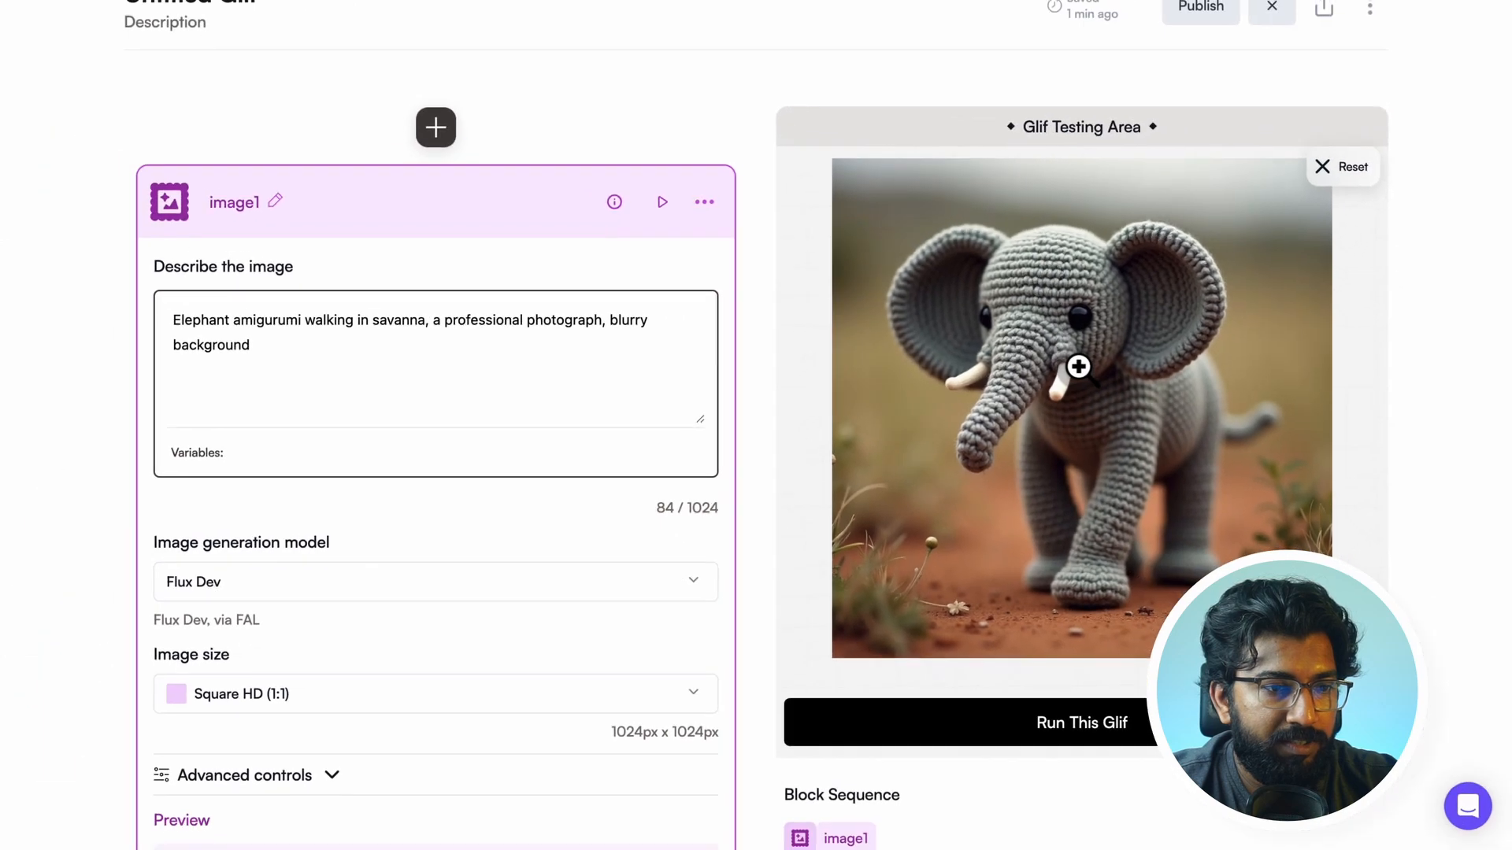
left_click(1078, 366)
left_click(1415, 46)
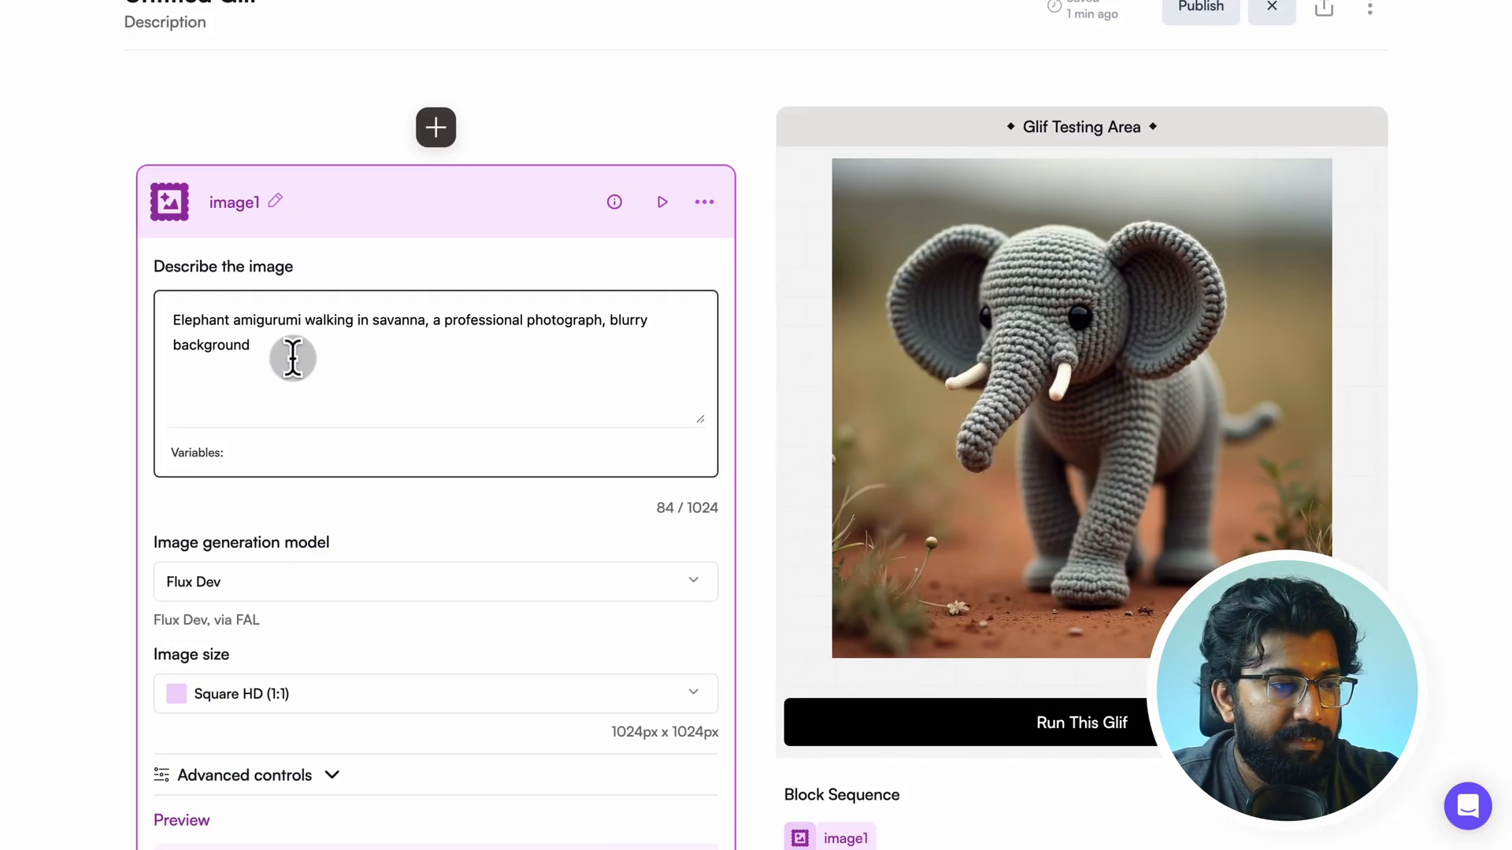
Replace the Glif prompt with "A woman is showing her palms and soles of feet, realistic, professional photo, depth of field" from the Kling ai prompts document
triple_click(257, 345)
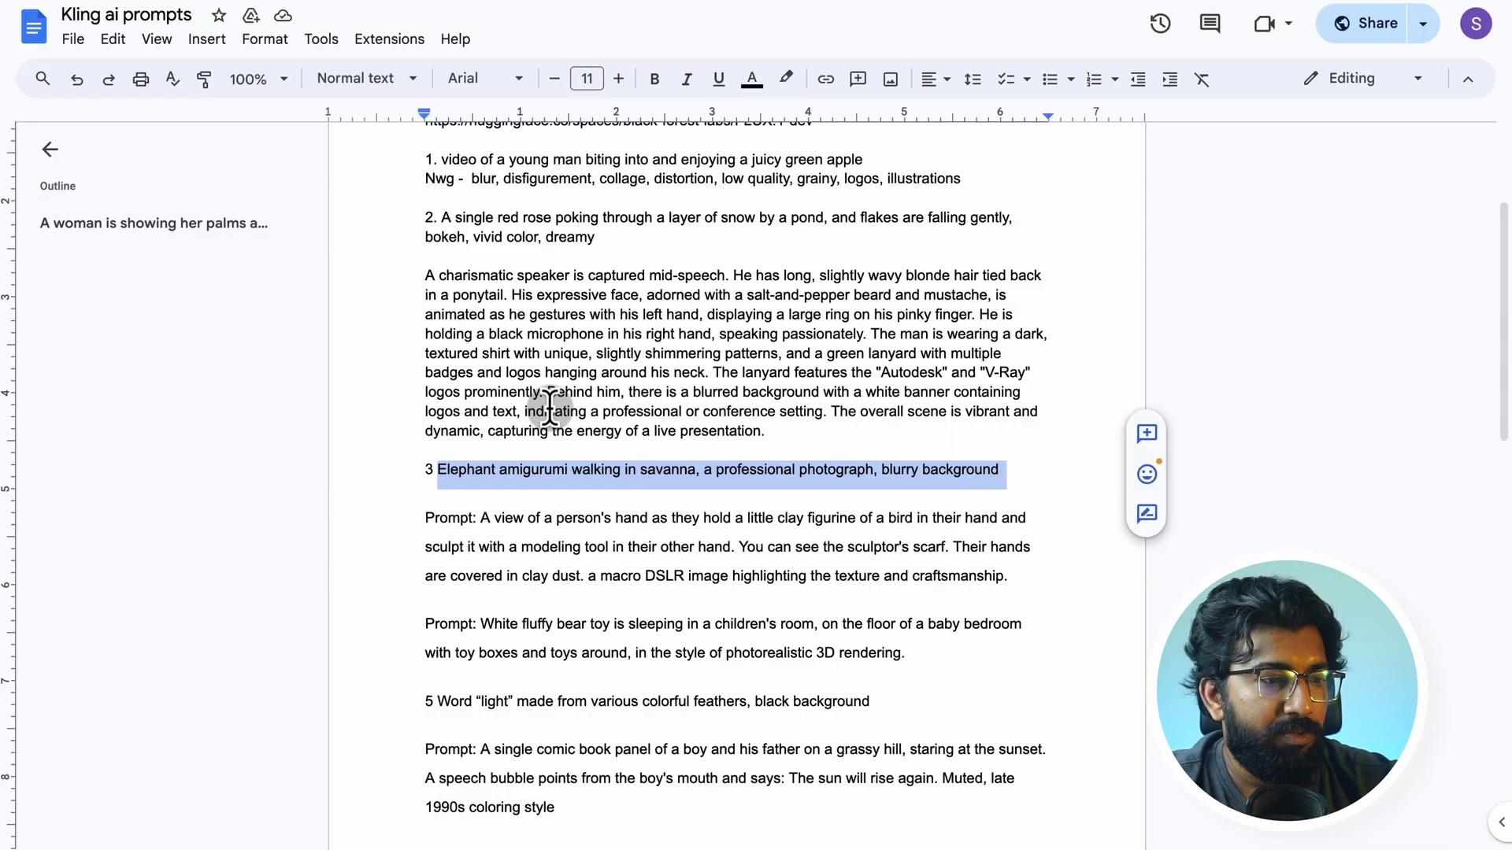
scroll(625, 651, "down", 3)
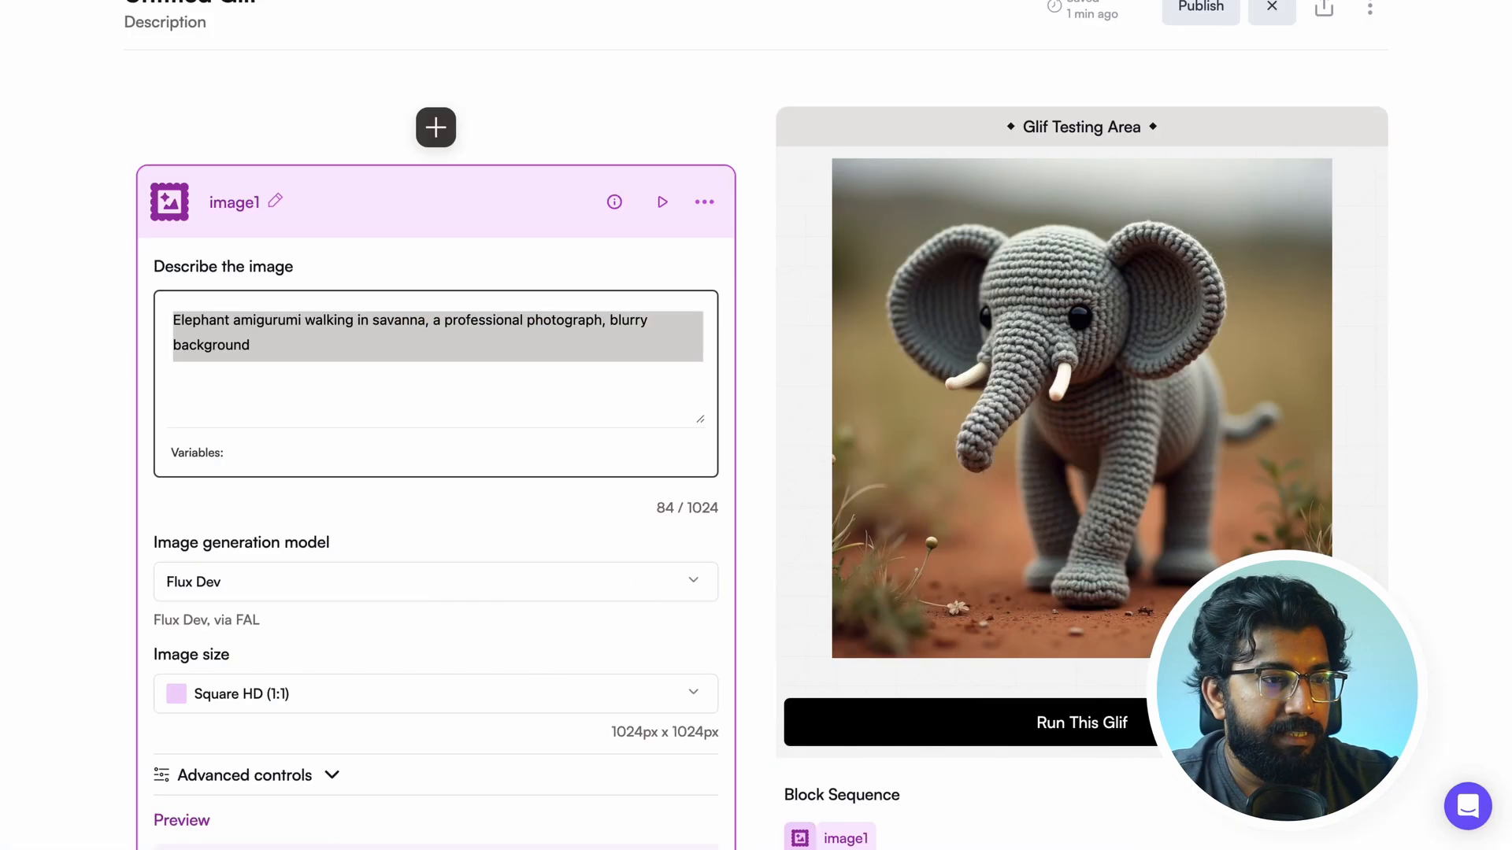
type("A woman is showing her palms and soles of feet, realistic, professional photo, depth of field")
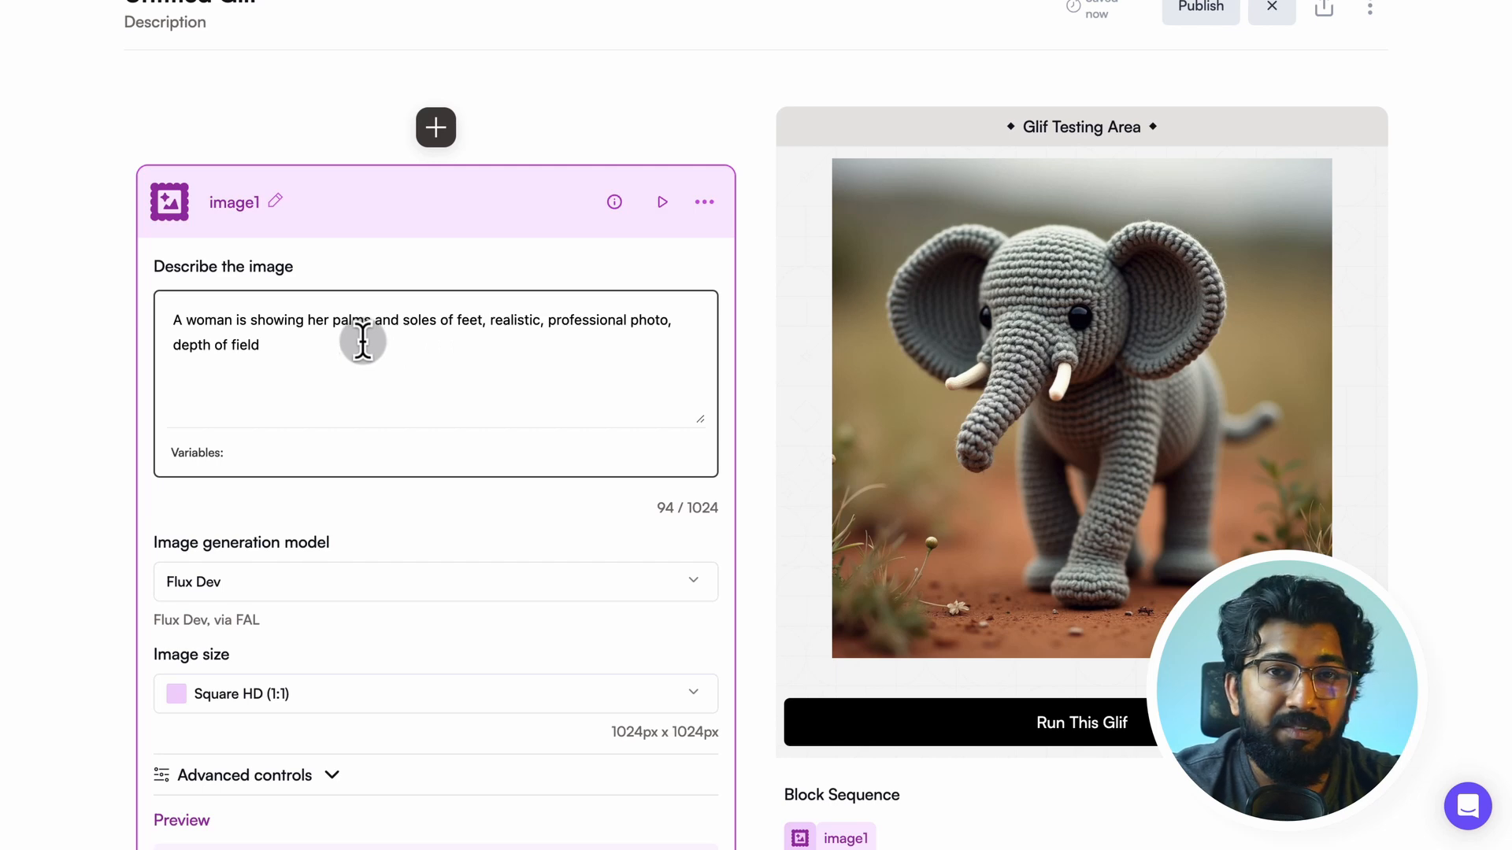
left_click(311, 342)
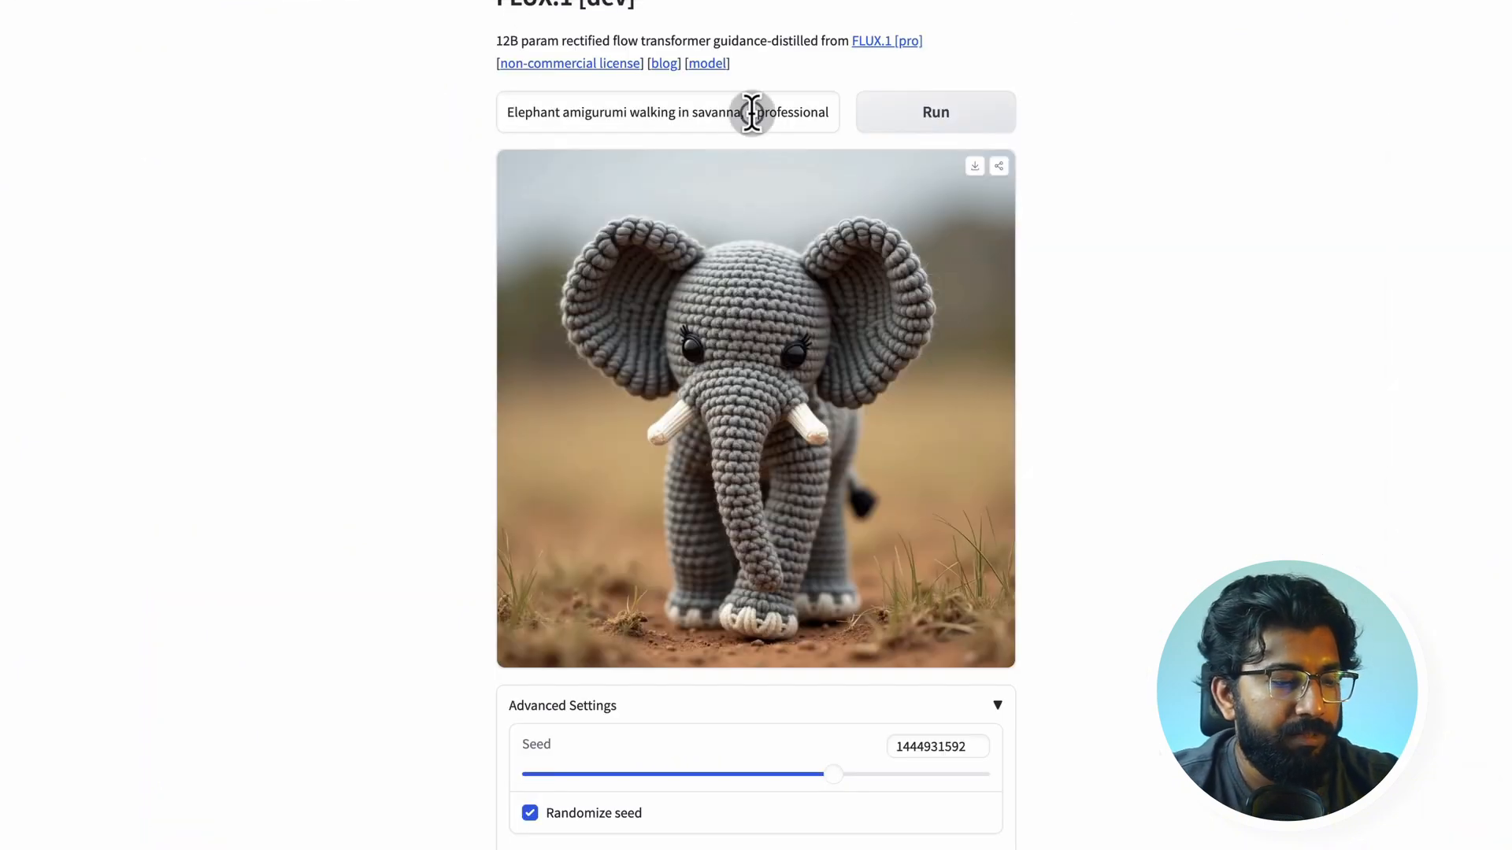
Enter the same palms-and-soles prompt in the Hugging Face FLUX.1 [dev] space, and generate and enlarge the image in Glif
key("ctrl+a")
type("A woman is showing her palms and soles of feet, realistic, professional photo, depth of field")
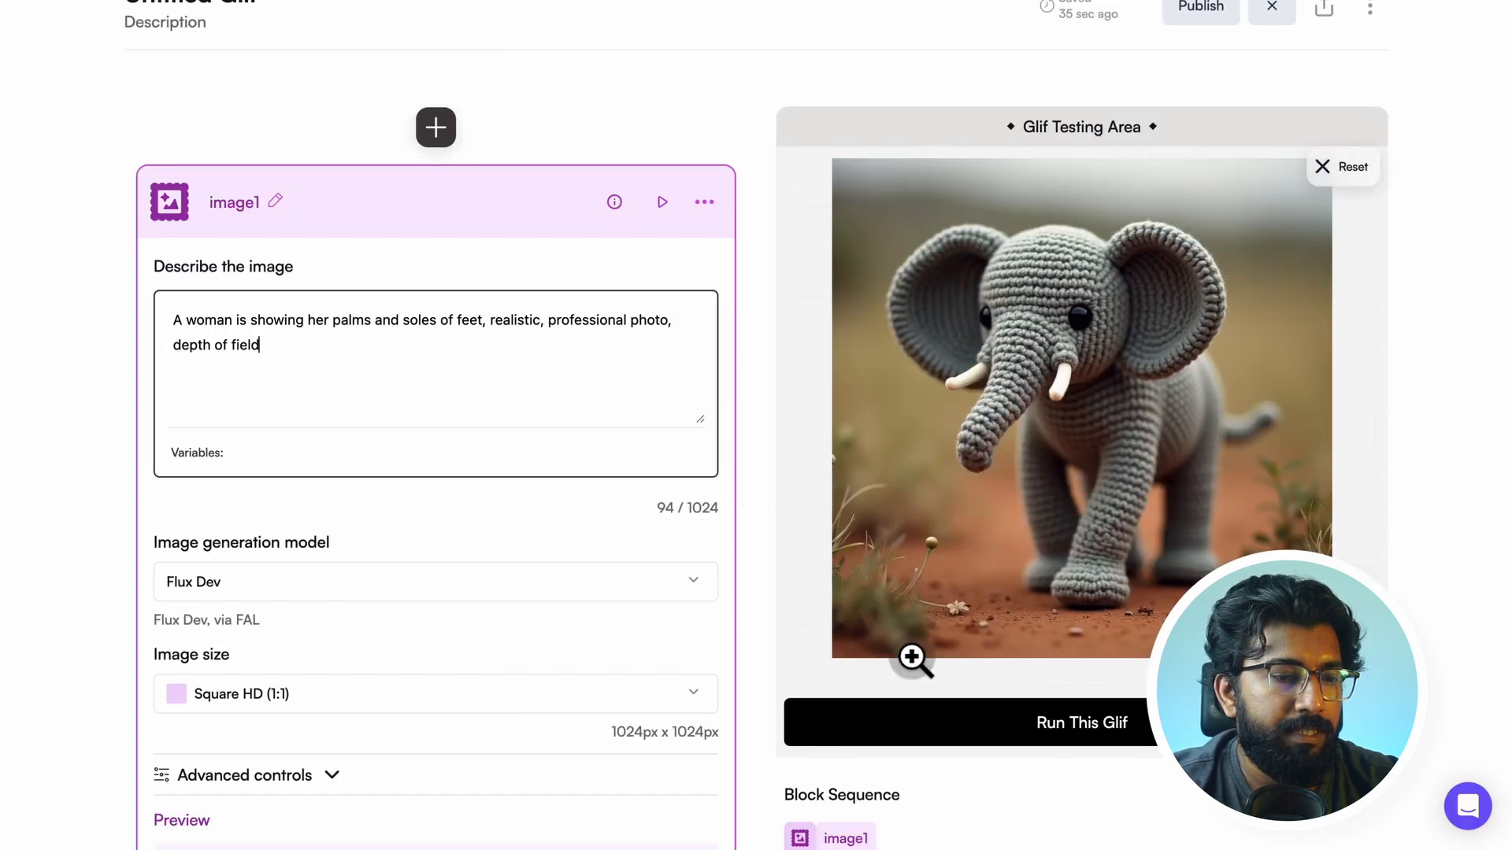
left_click(932, 735)
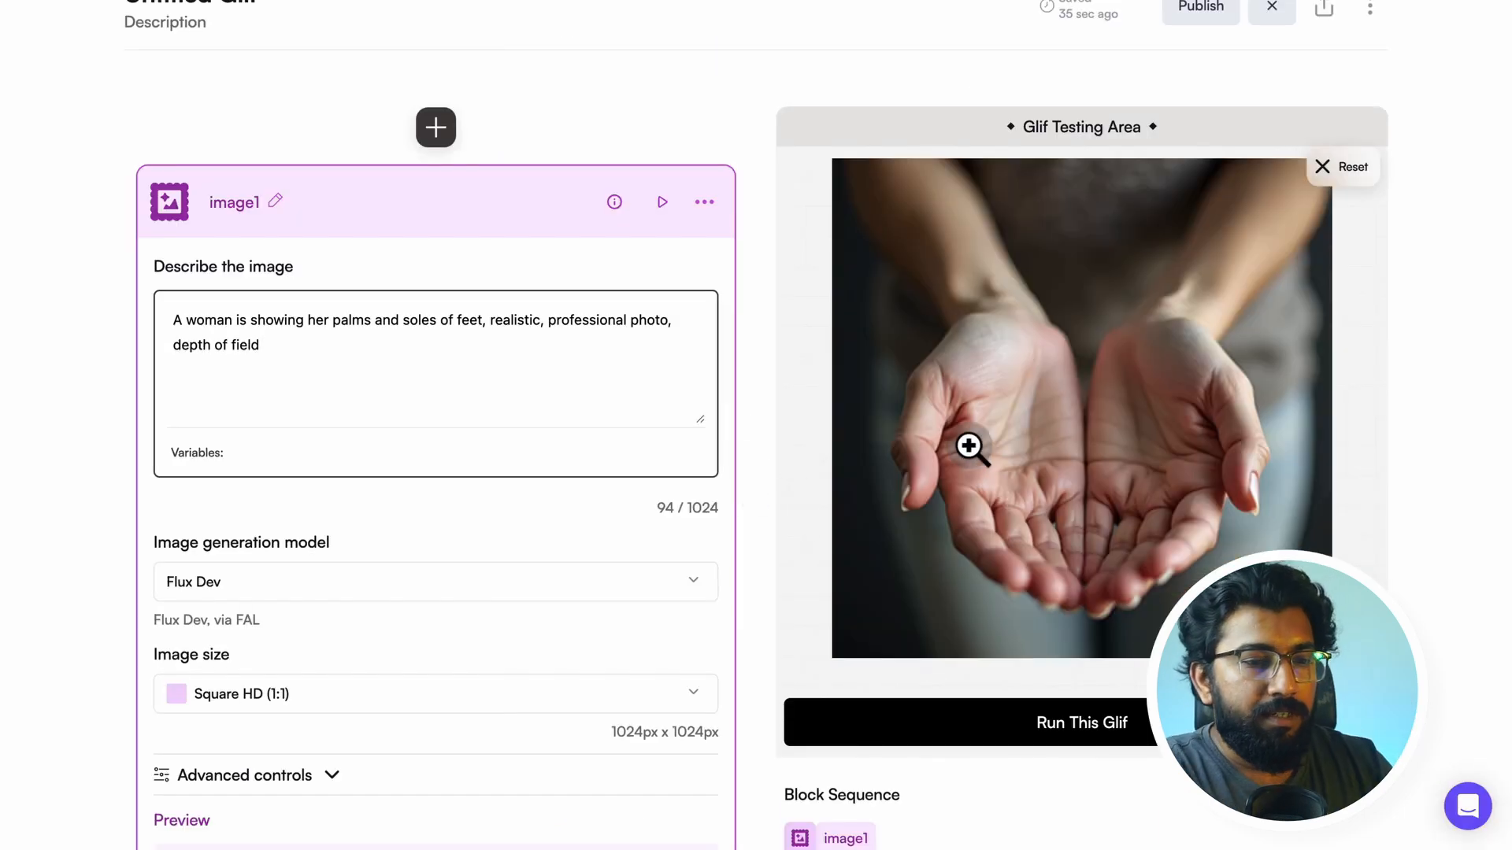
left_click(1036, 520)
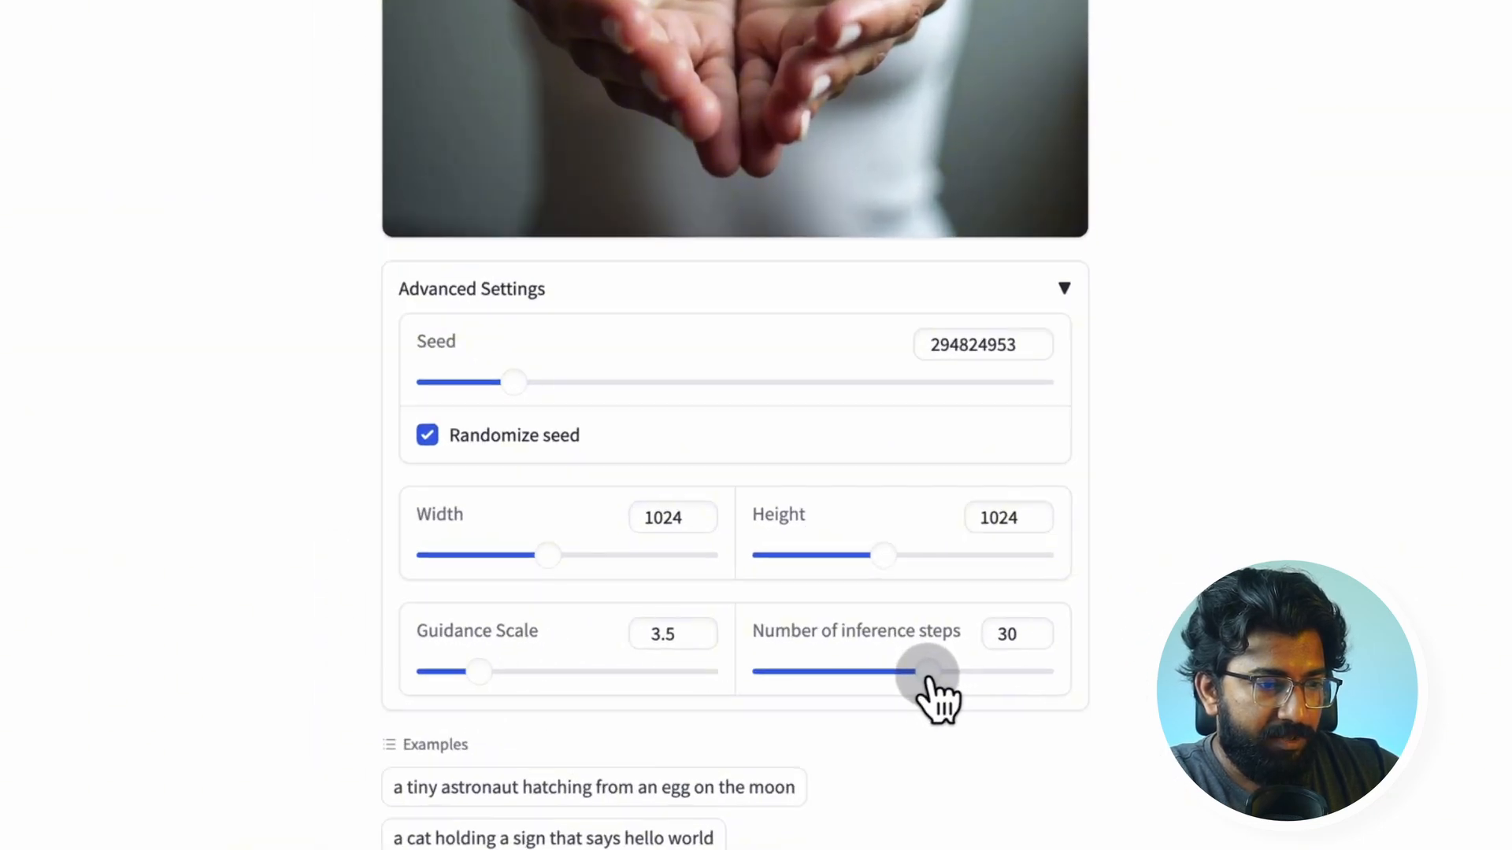
Increase the number of inference steps in the Hugging Face FLUX.1 [dev] space and regenerate the palms-and-soles image
left_click_drag(929, 677, 962, 676)
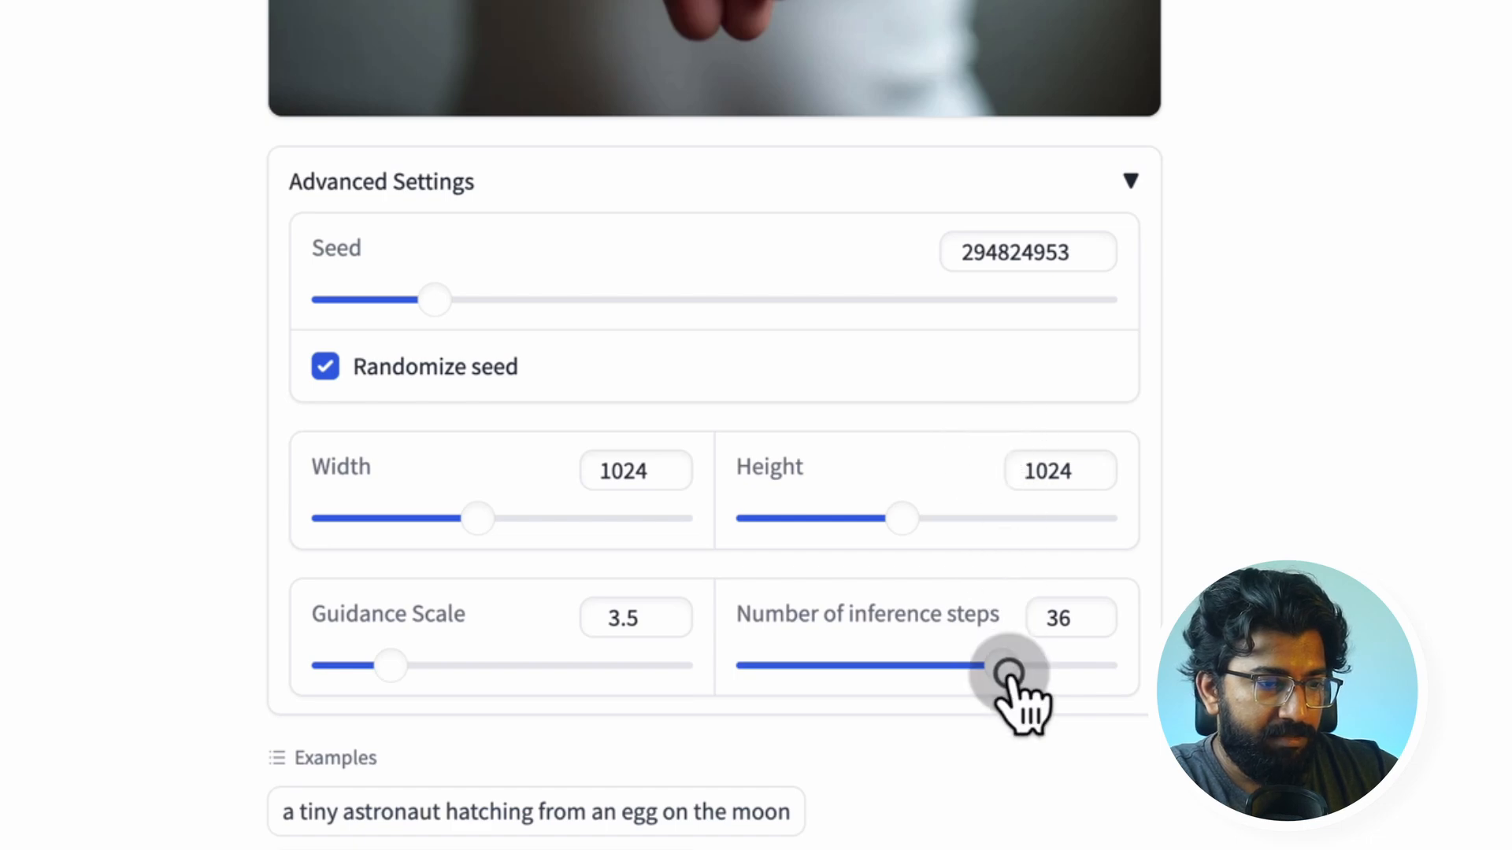
left_click_drag(1010, 675, 1022, 679)
scroll(1053, 573, "up", 5)
left_click(938, 247)
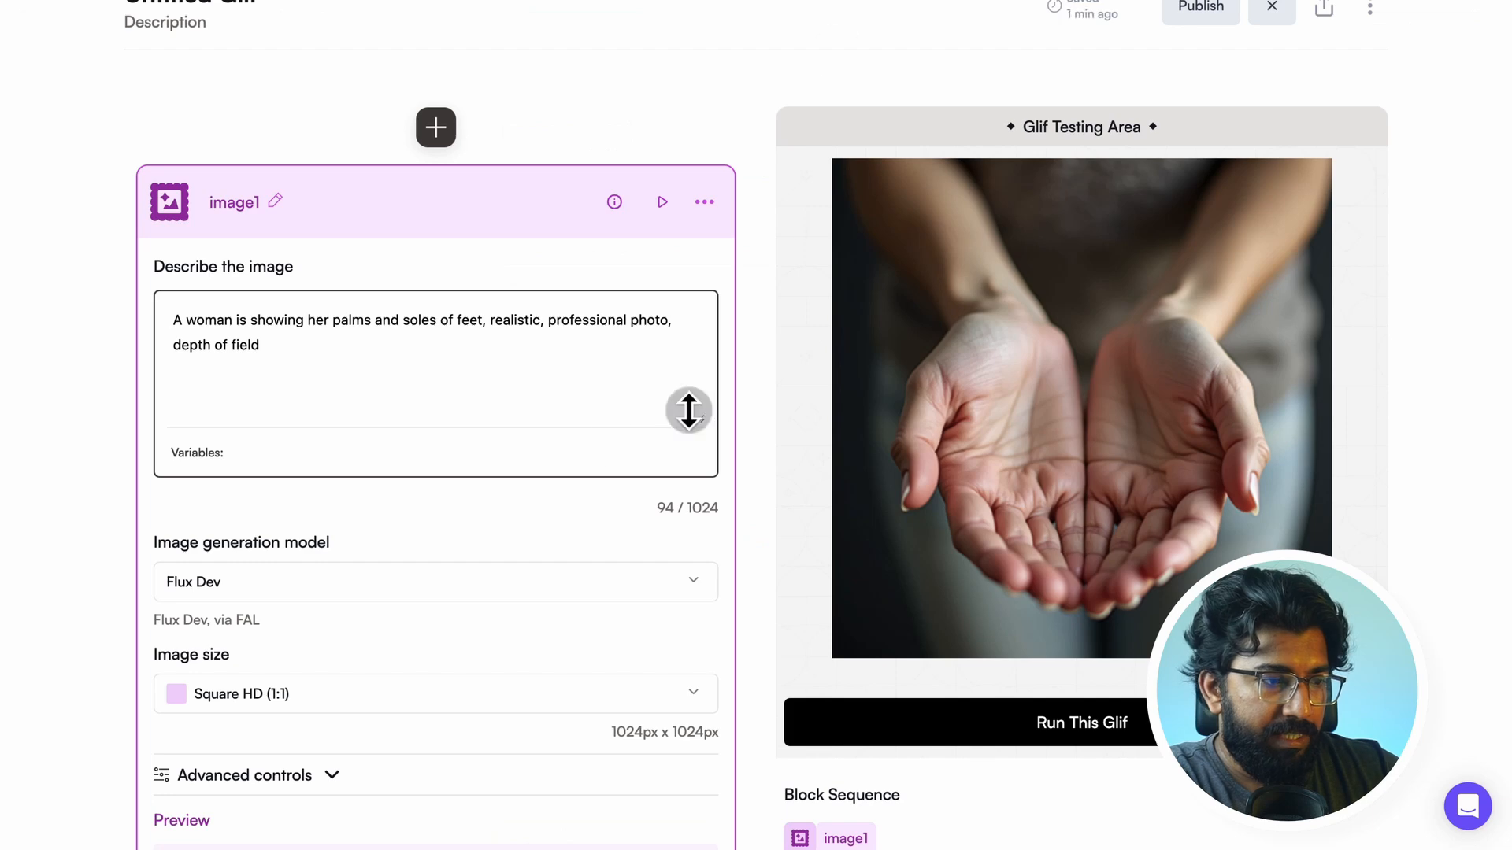
Switch the Glif image block to the Flux Pro model with 30 steps and run the glif
left_click(354, 581)
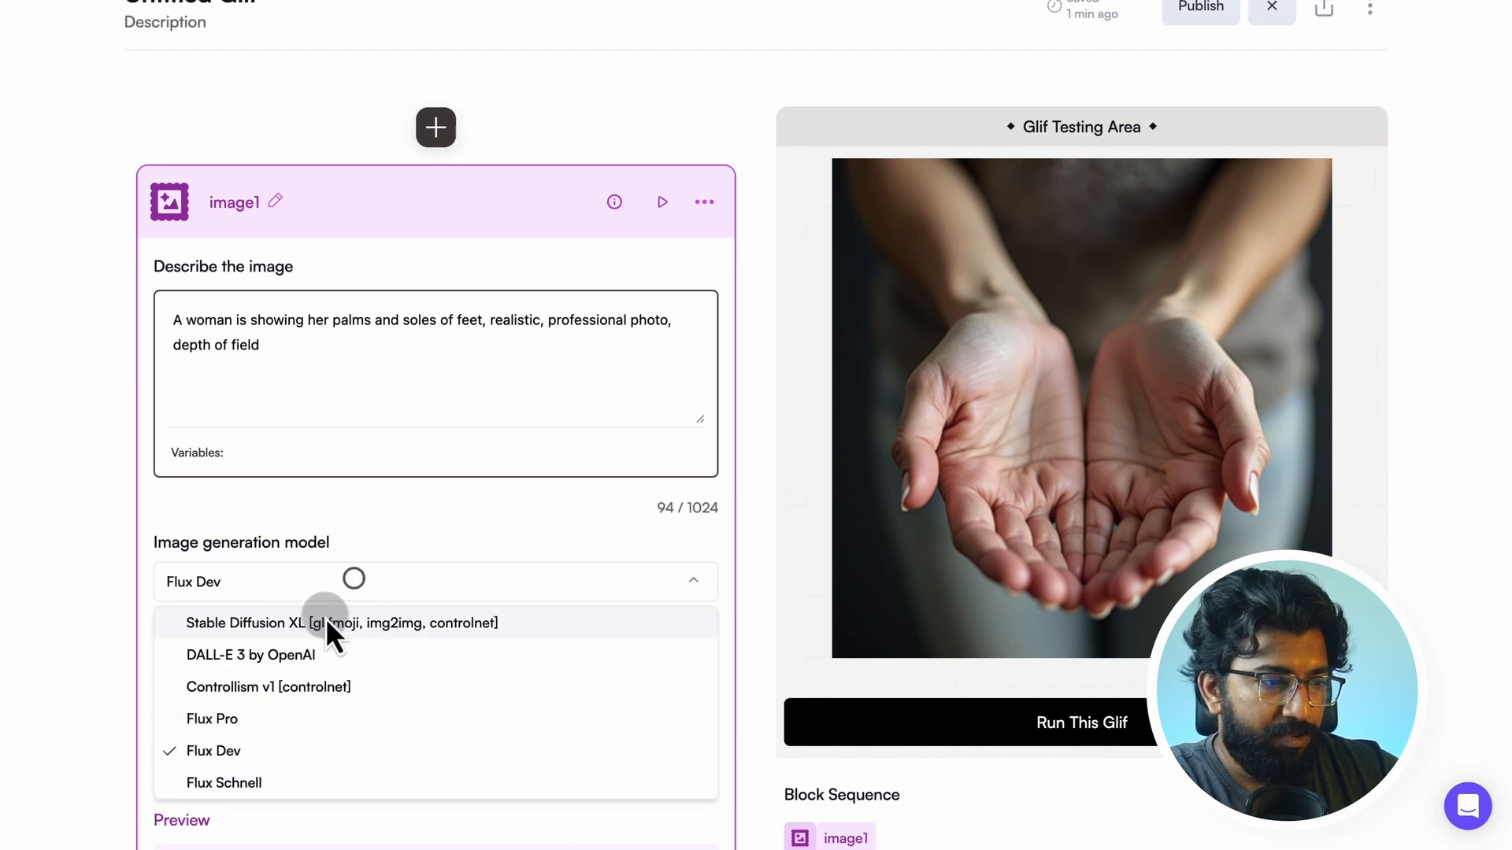
left_click(260, 719)
scroll(380, 658, "down", 5)
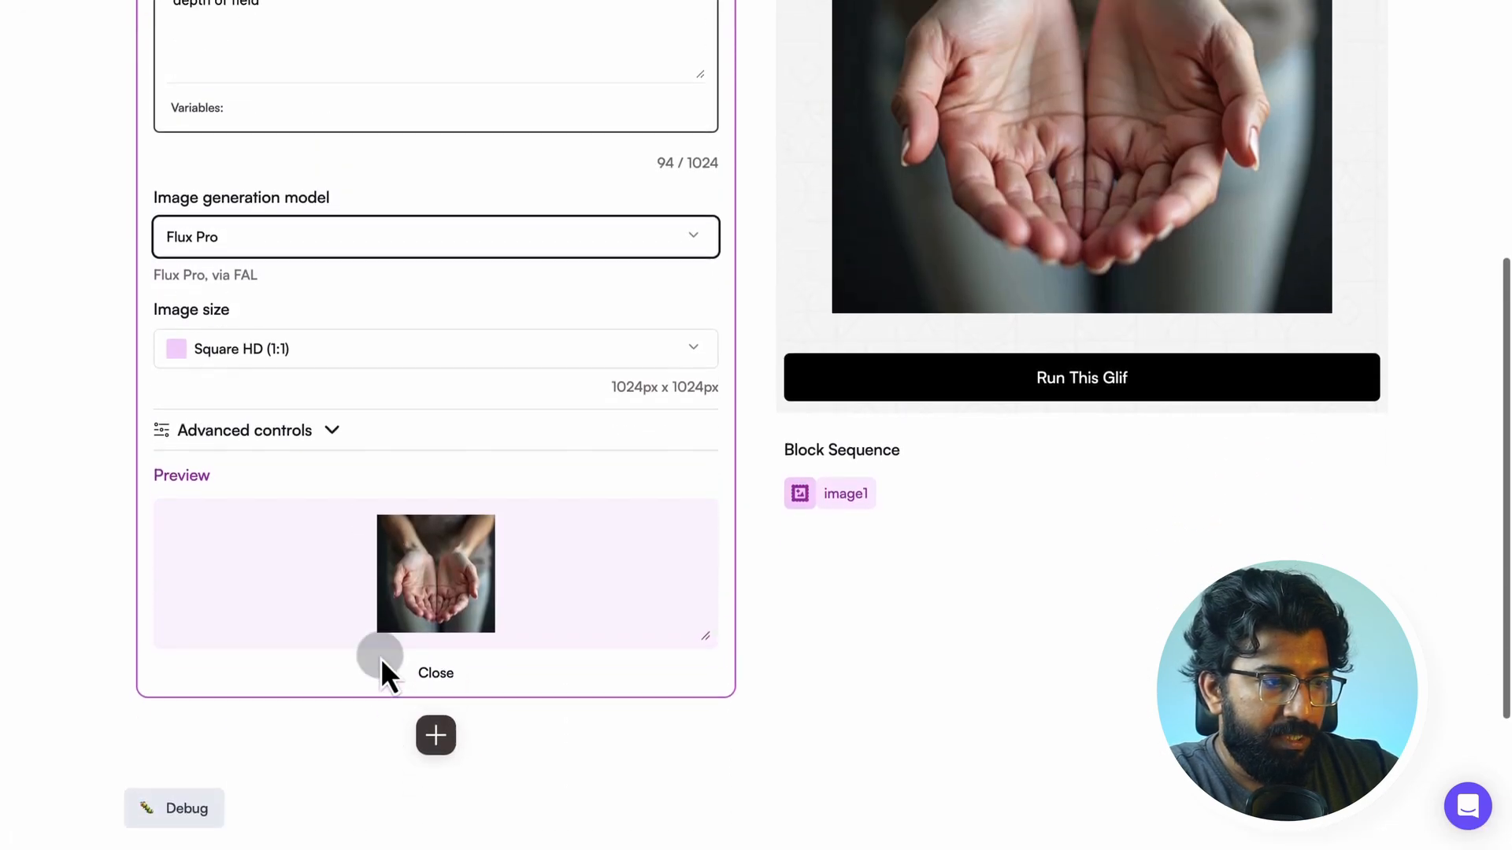
scroll(381, 658, "up", 2)
left_click(333, 521)
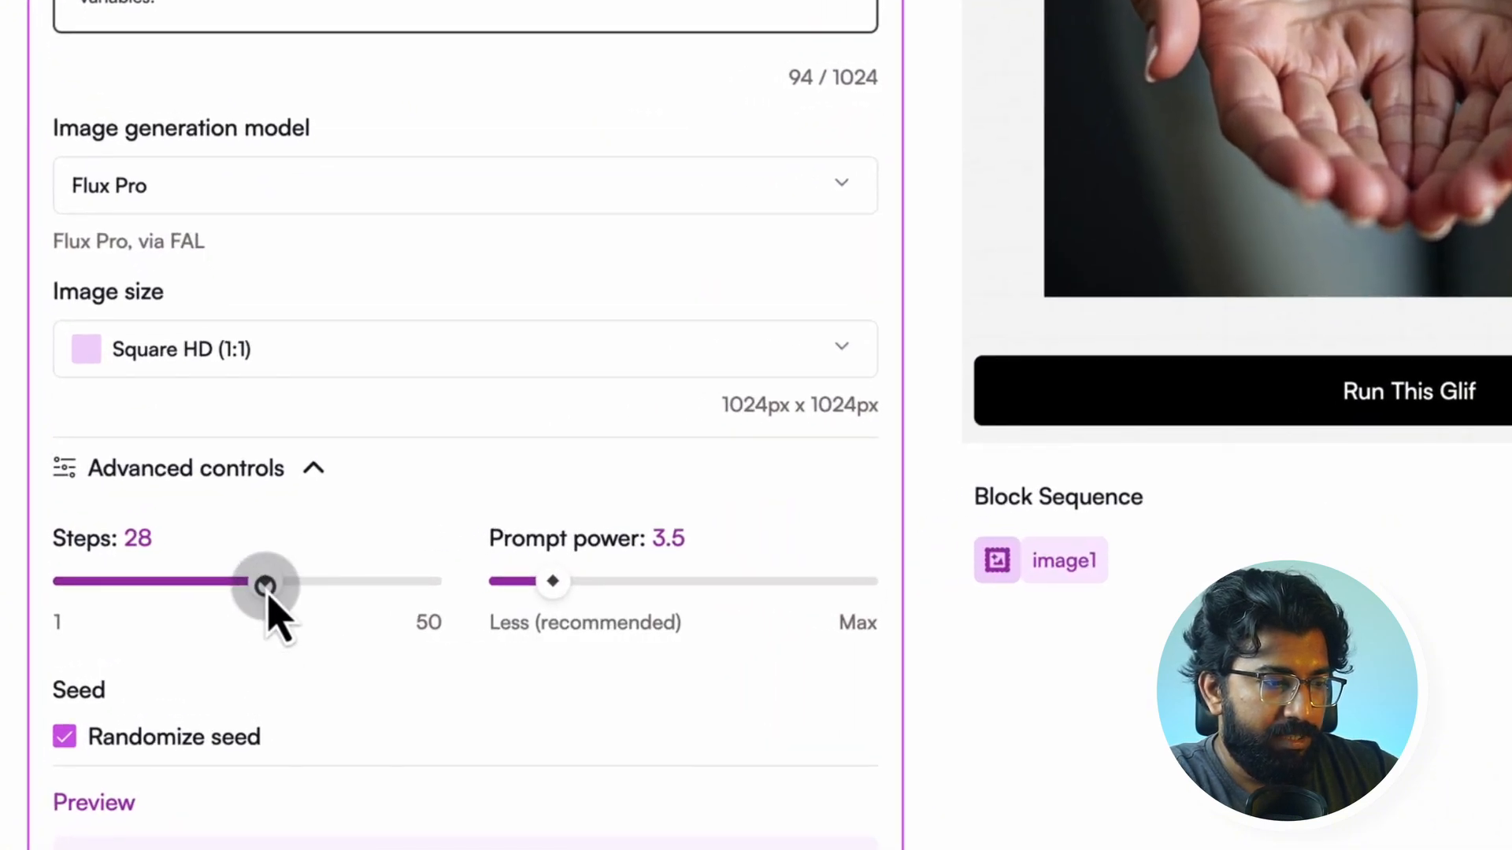
left_click_drag(268, 596, 282, 595)
left_click(1252, 398)
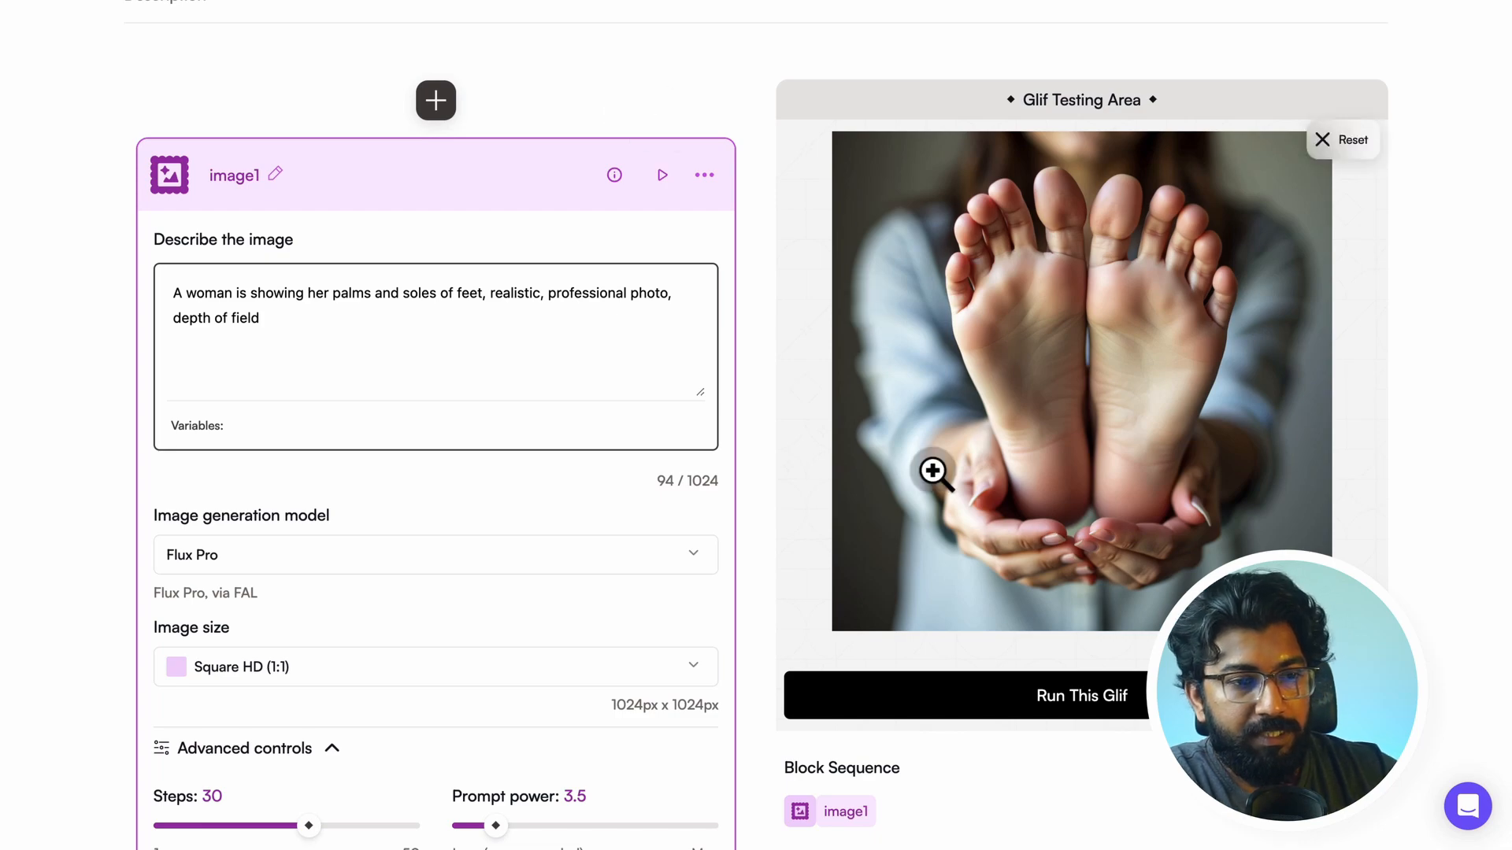
Inspect the Flux Pro image at full size in Glif and compare it with the regenerated Hugging Face image
left_click(1036, 362)
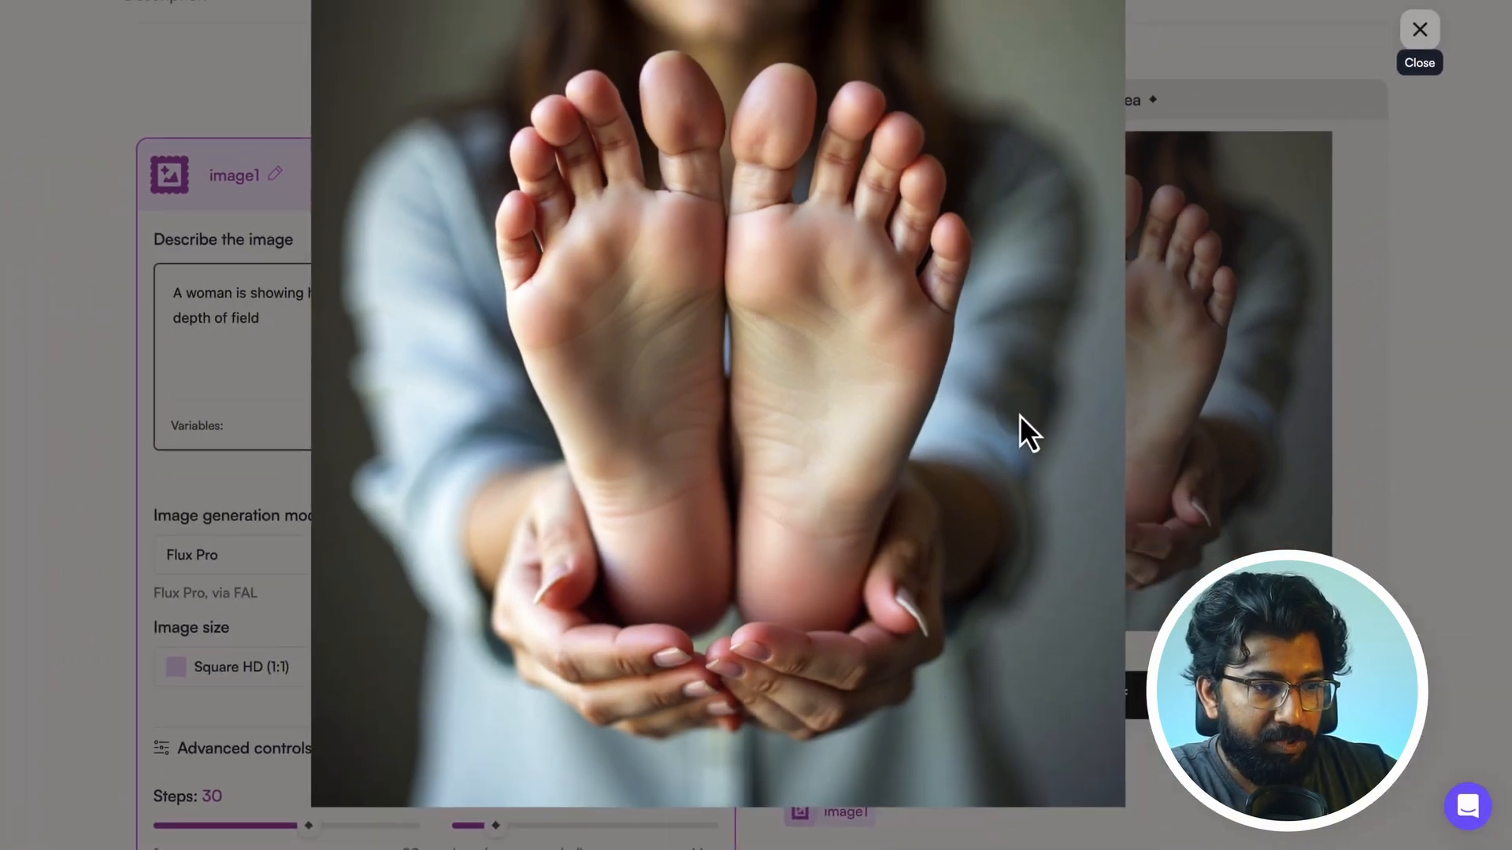
left_click(1419, 32)
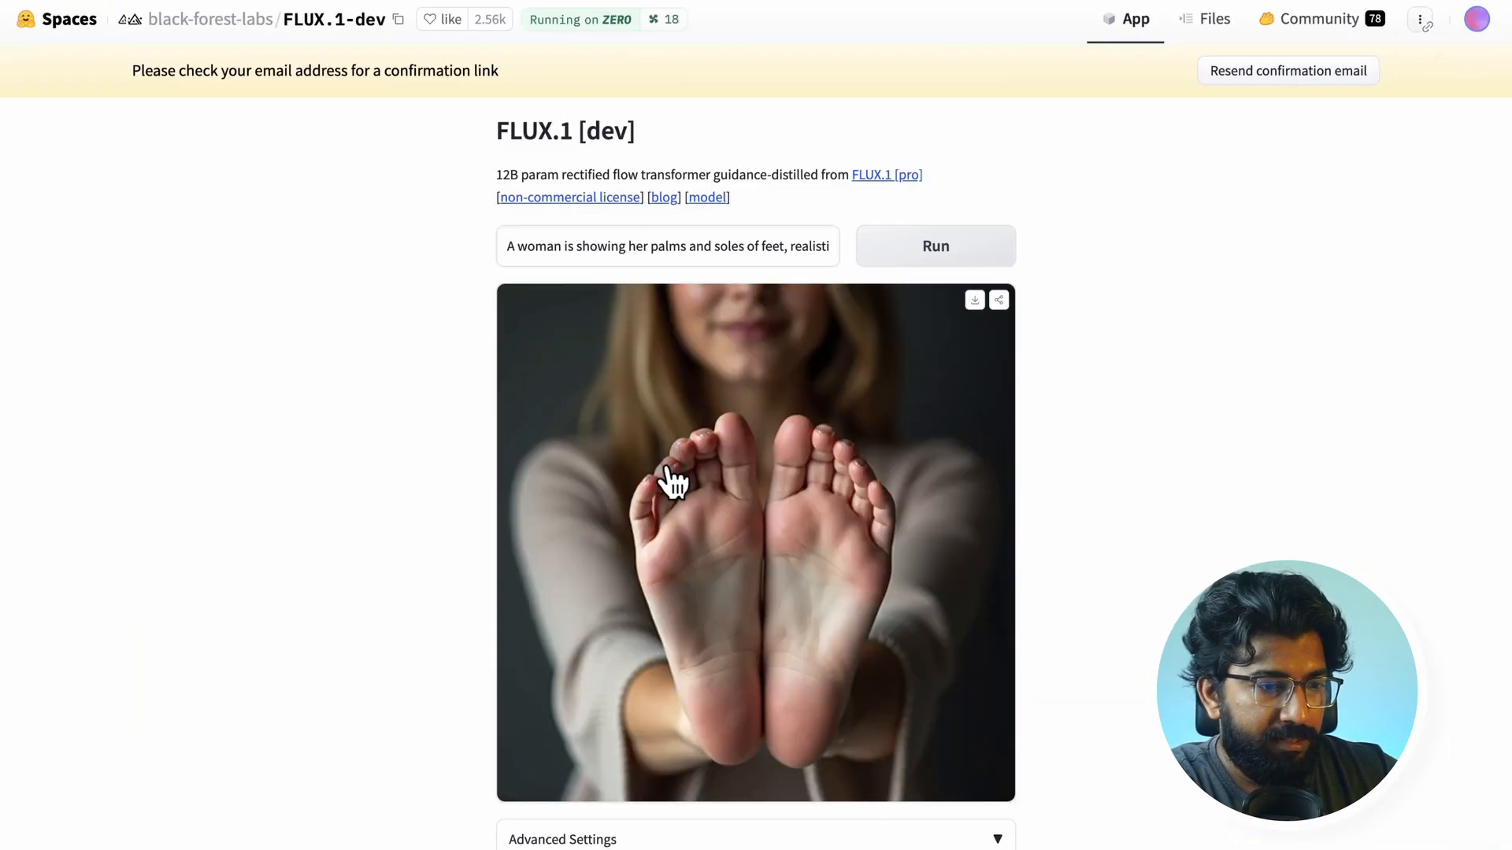
scroll(666, 472, "down", 2)
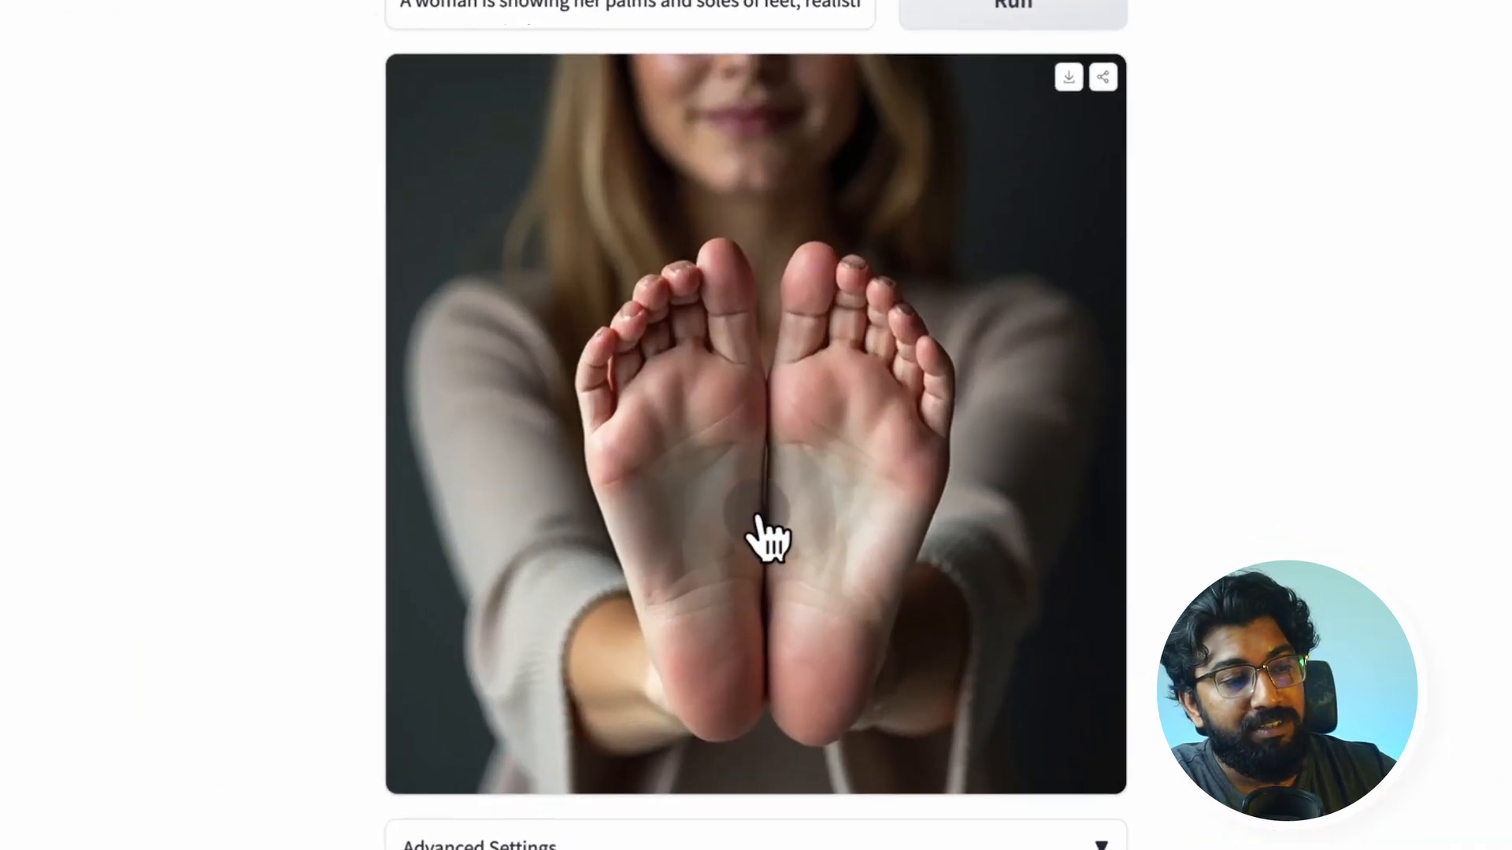
left_click(791, 526)
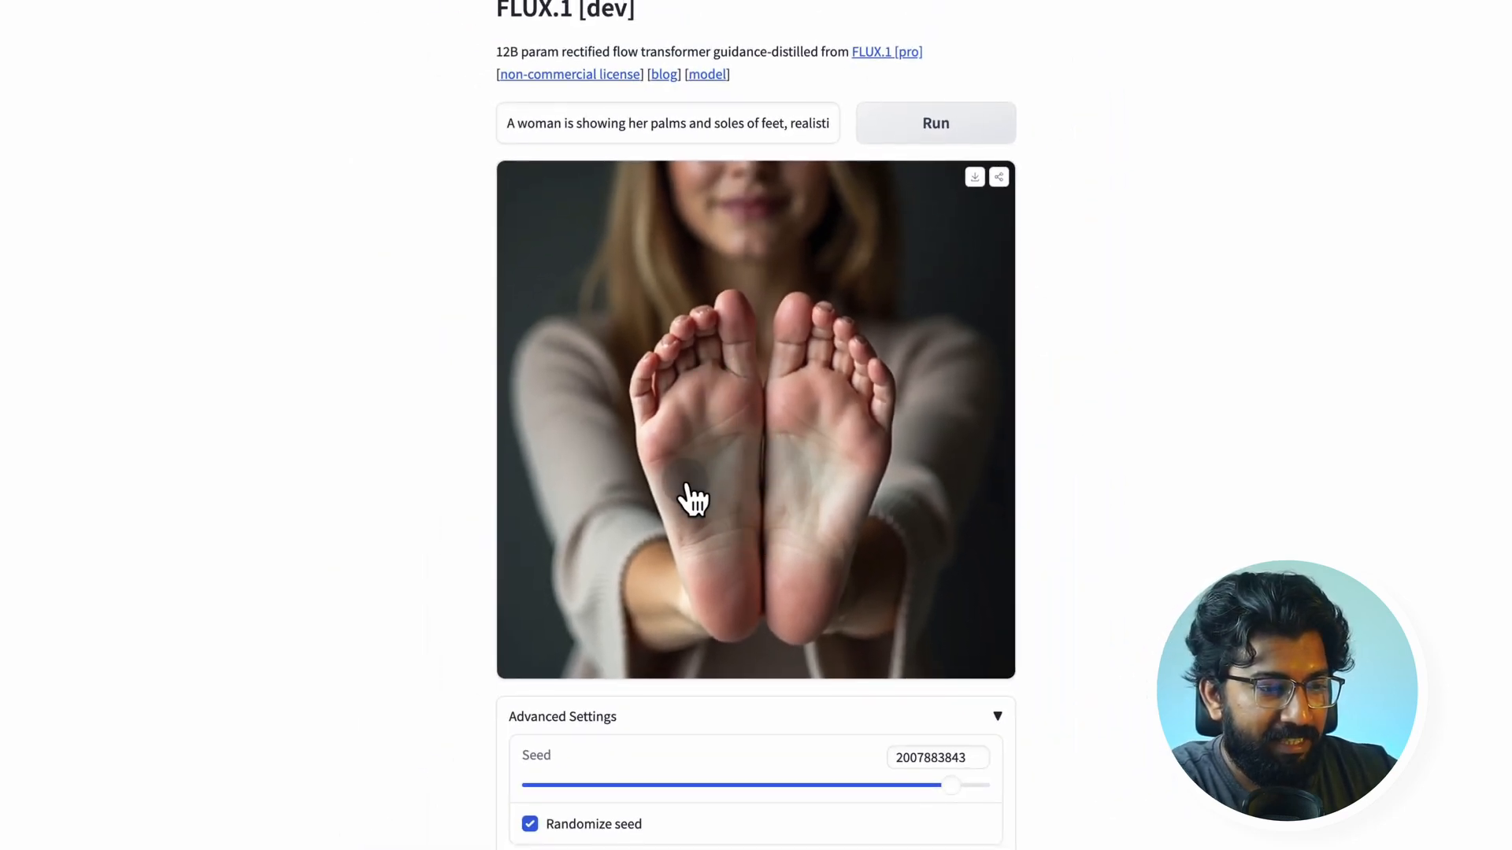
scroll(729, 132, "up", 2)
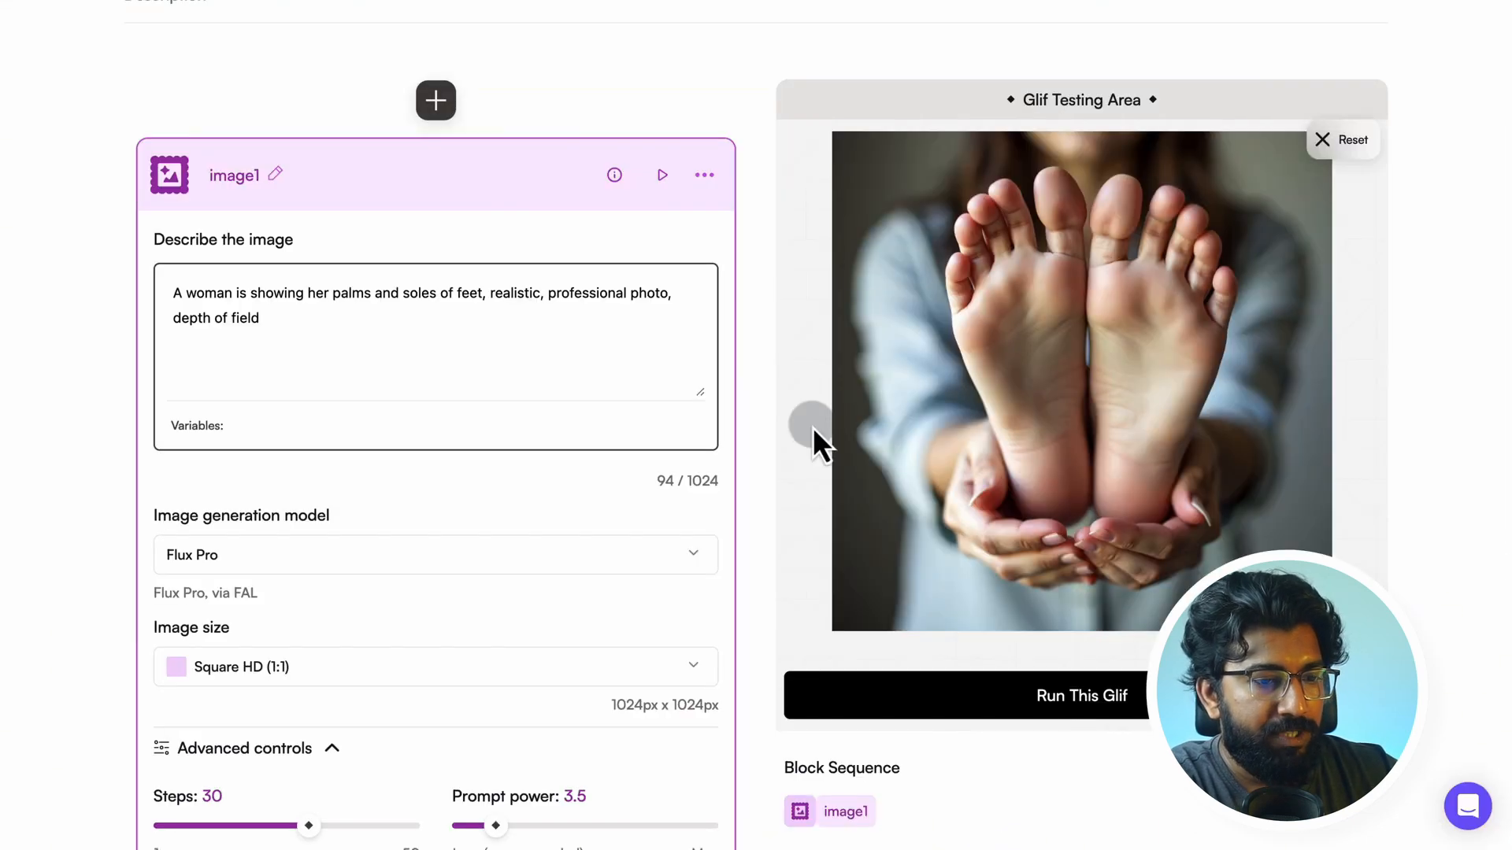
Set the prompt power to 4.6 in the Glif image block, rerun the glif and review the new image
scroll(812, 429, "down", 3)
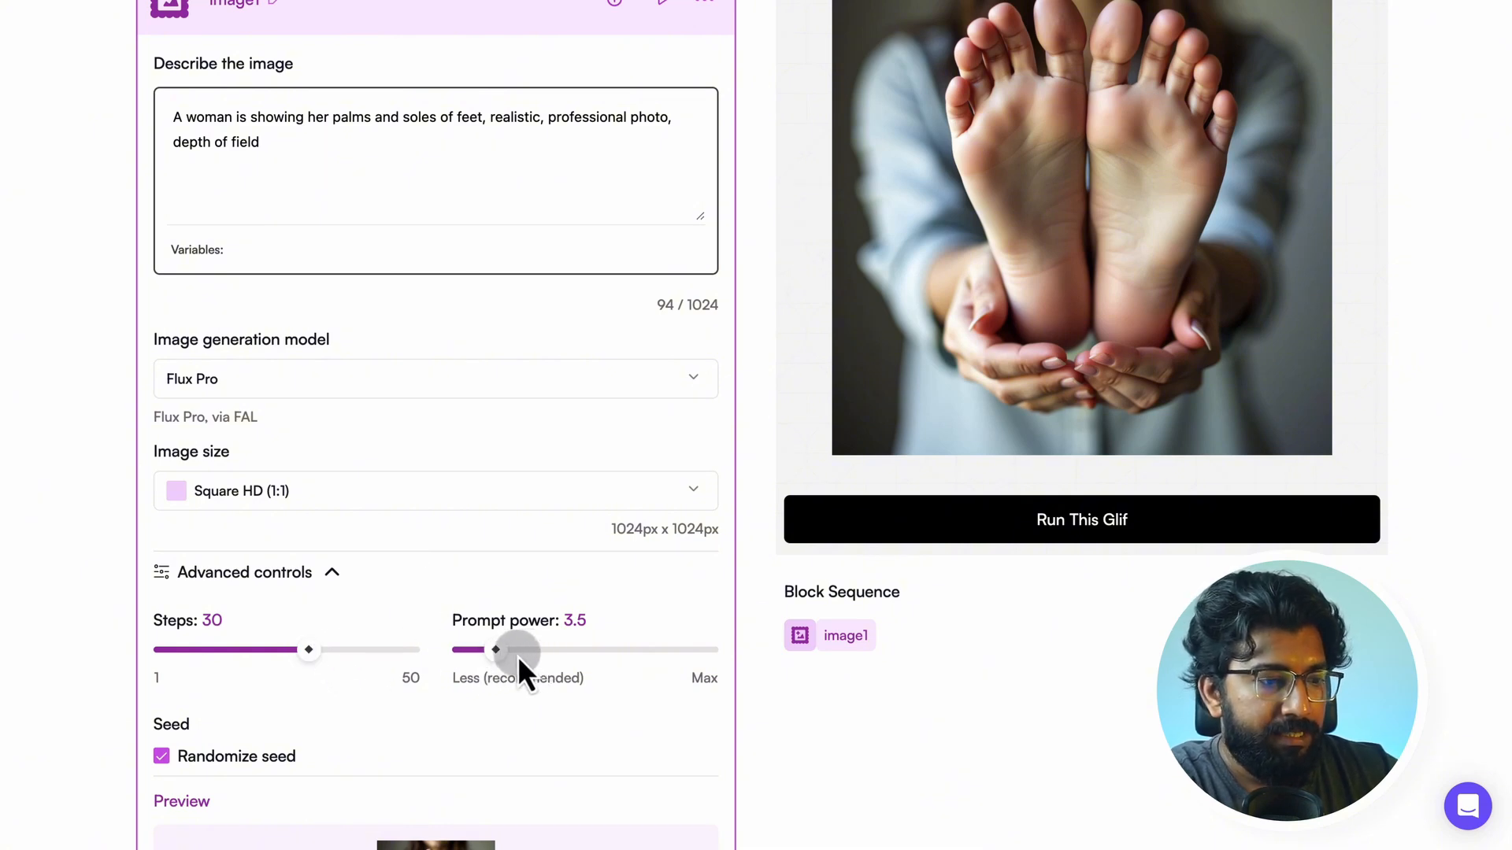
mouse_move(503, 652)
left_mouse_down()
mouse_move(516, 650)
mouse_move(504, 650)
left_mouse_up()
left_click(916, 529)
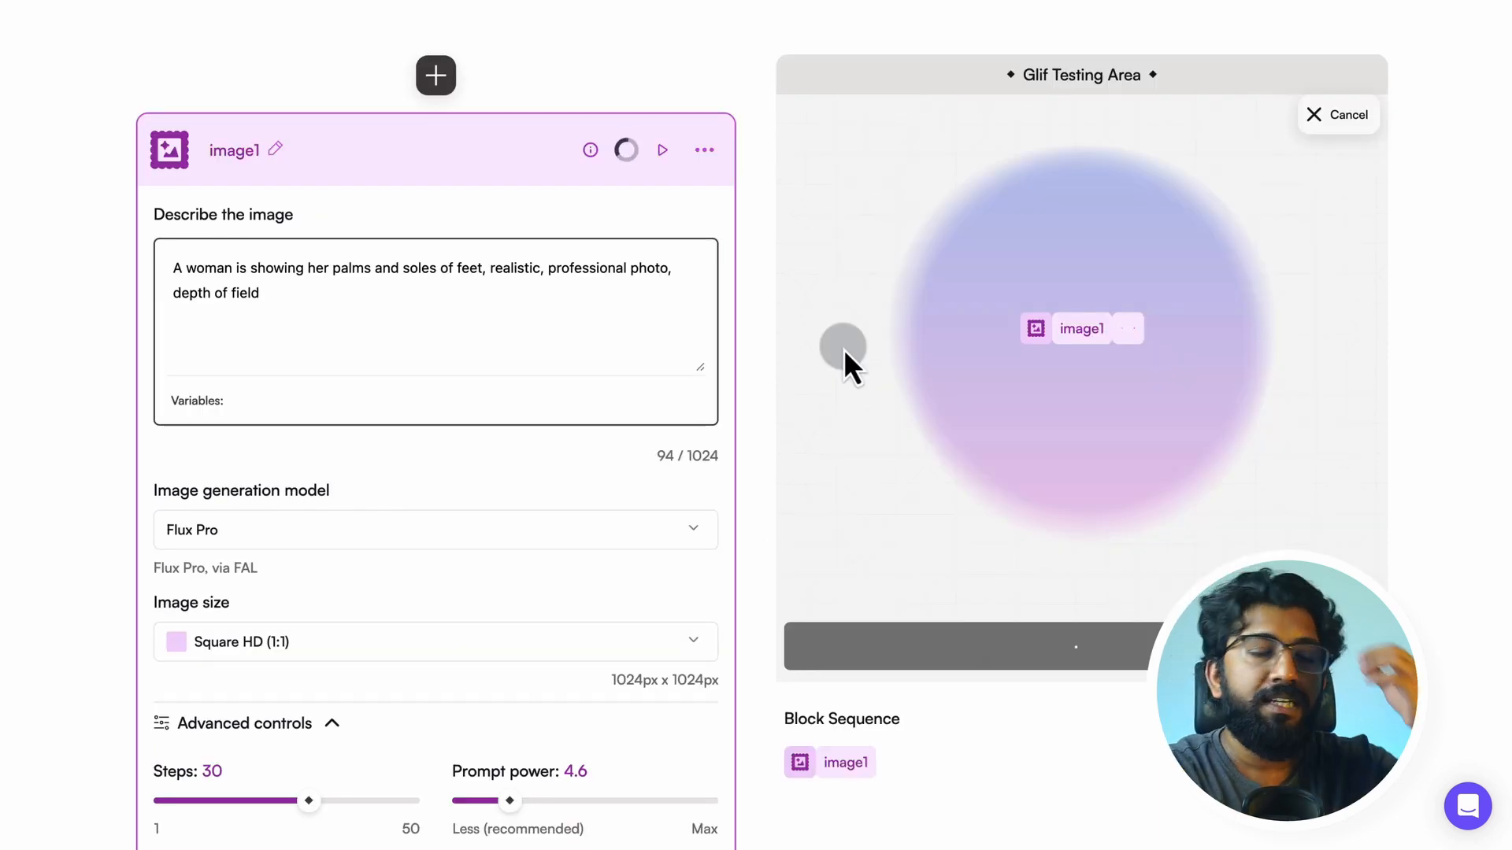
scroll(843, 348, "up", 3)
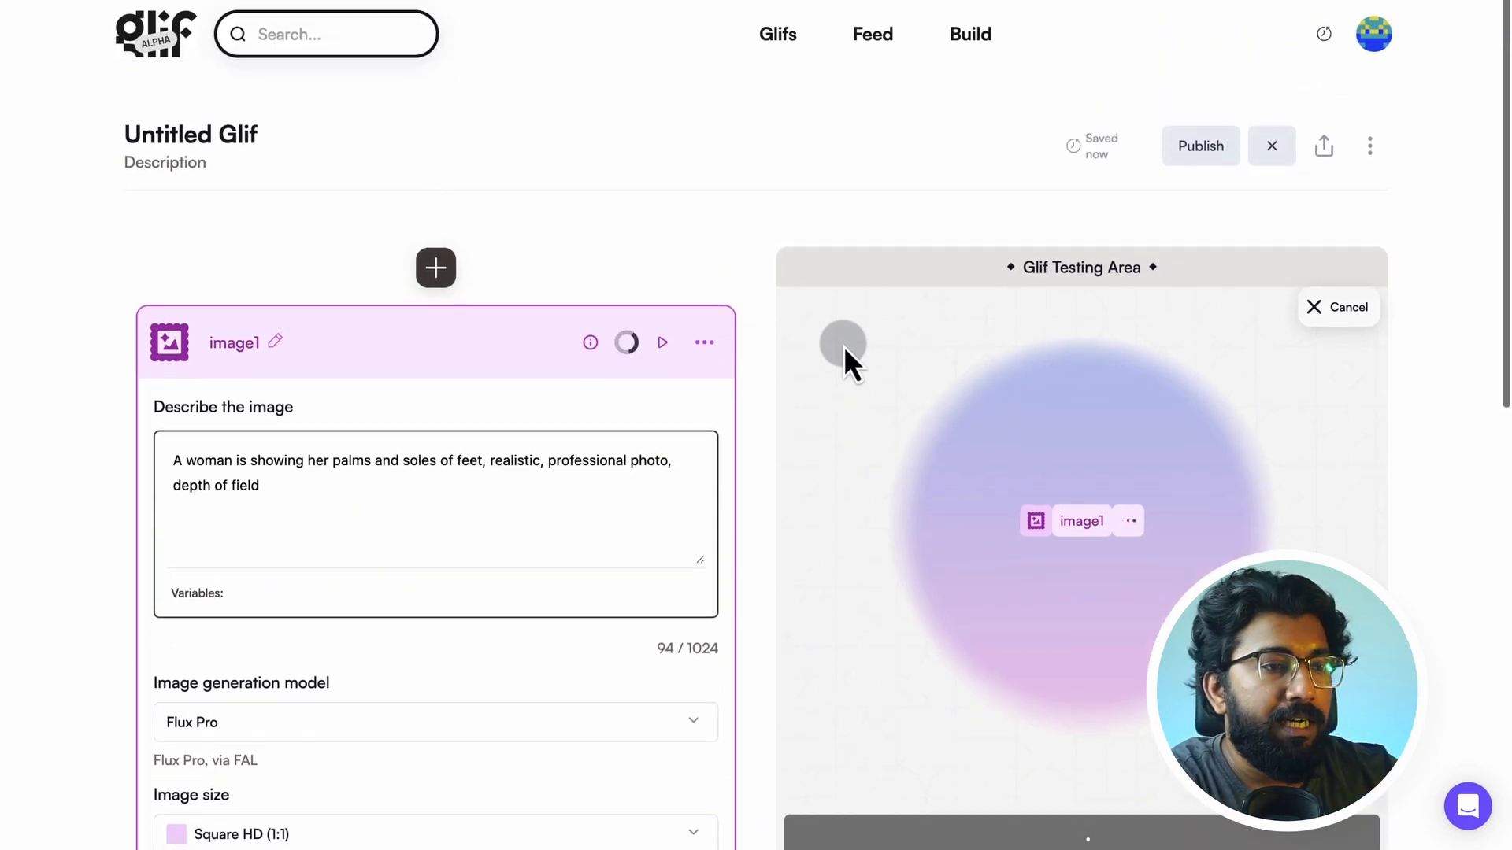
scroll(678, 145, "down", 3)
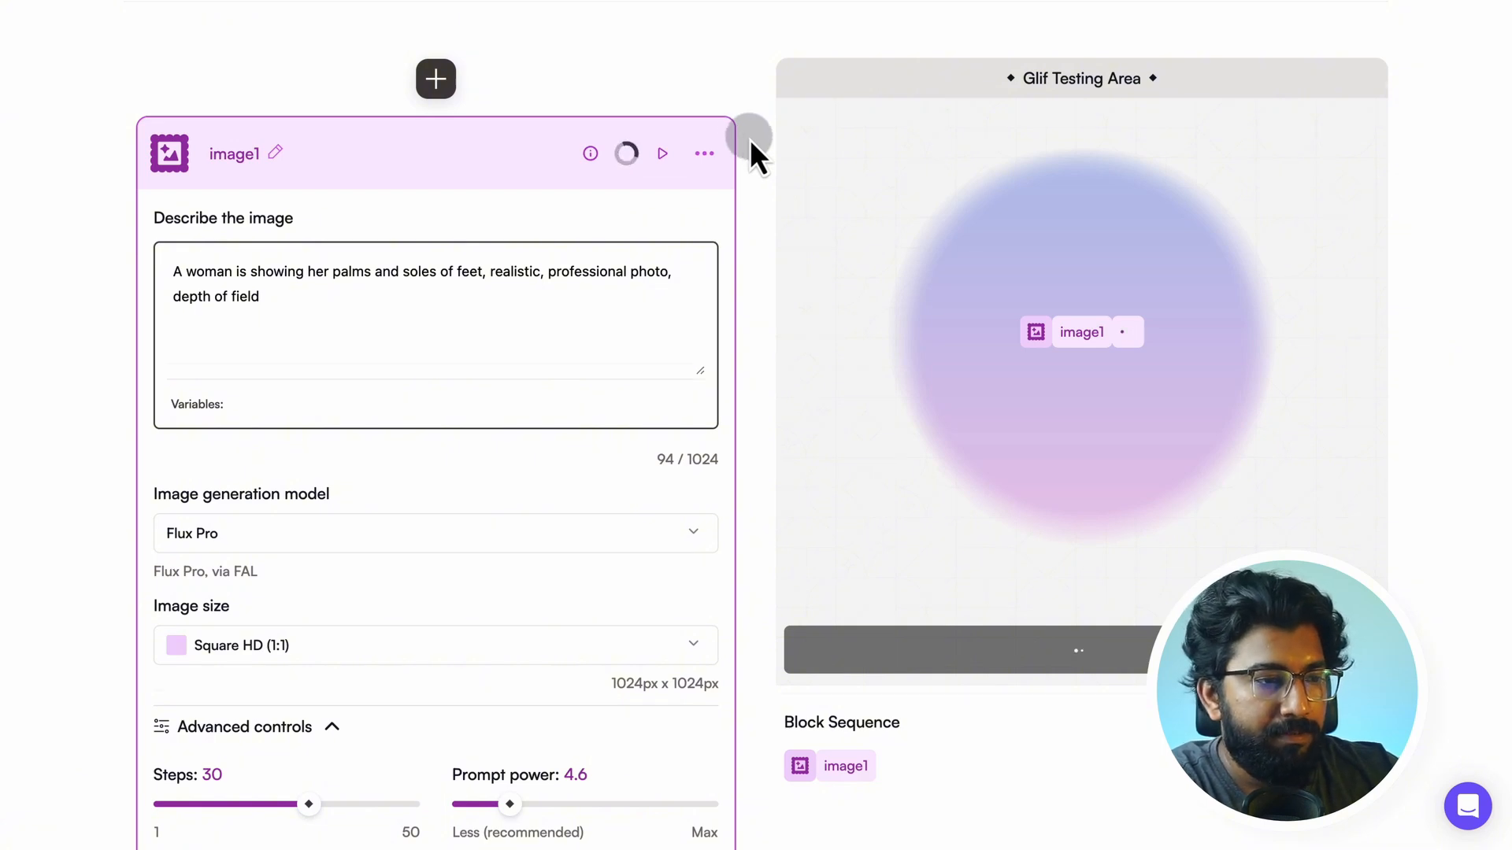
scroll(797, 285, "down", 2)
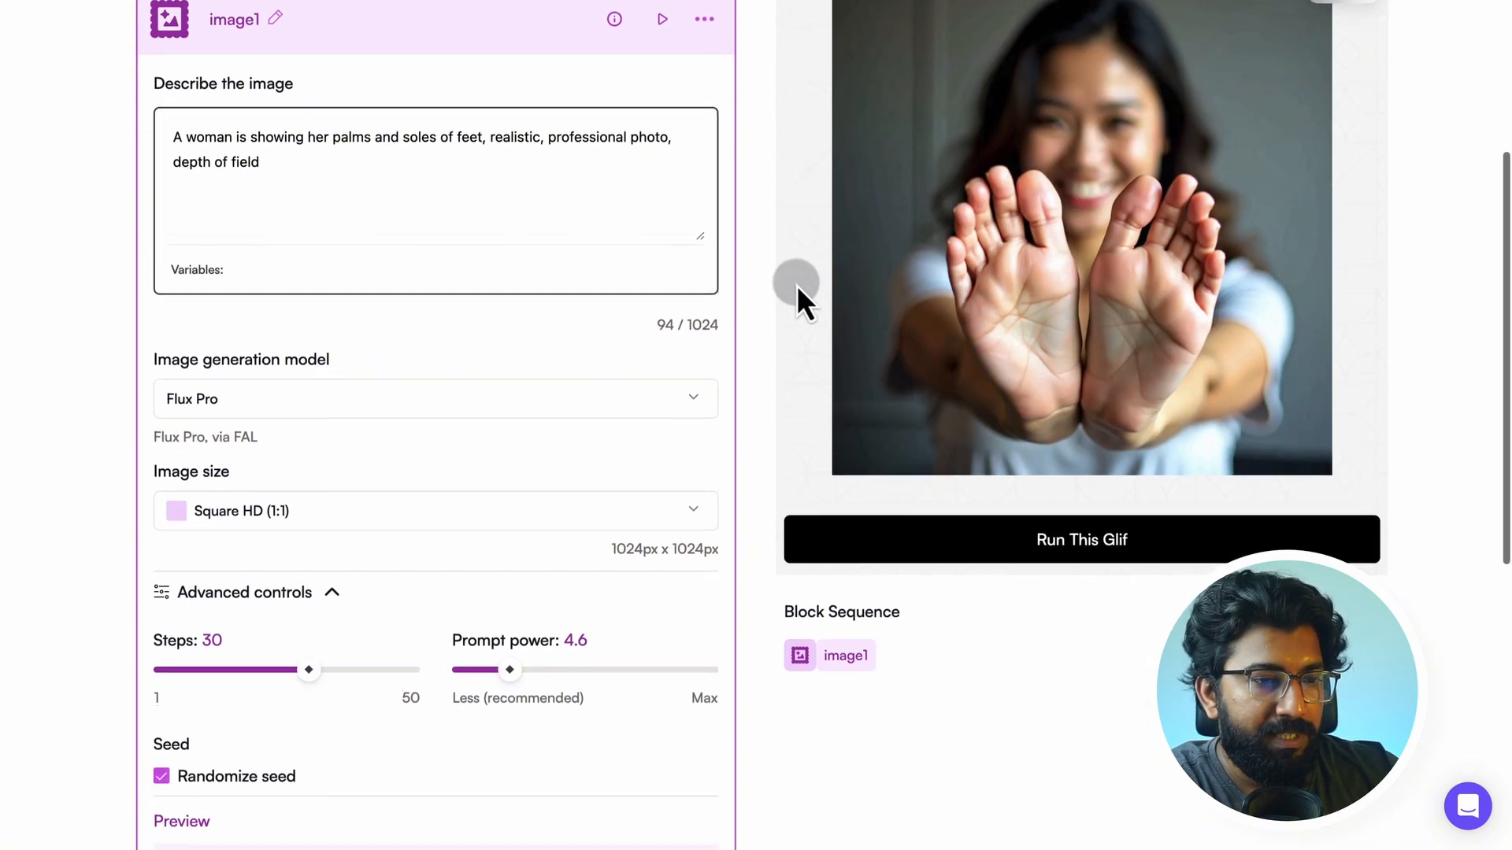
scroll(794, 299, "up", 1)
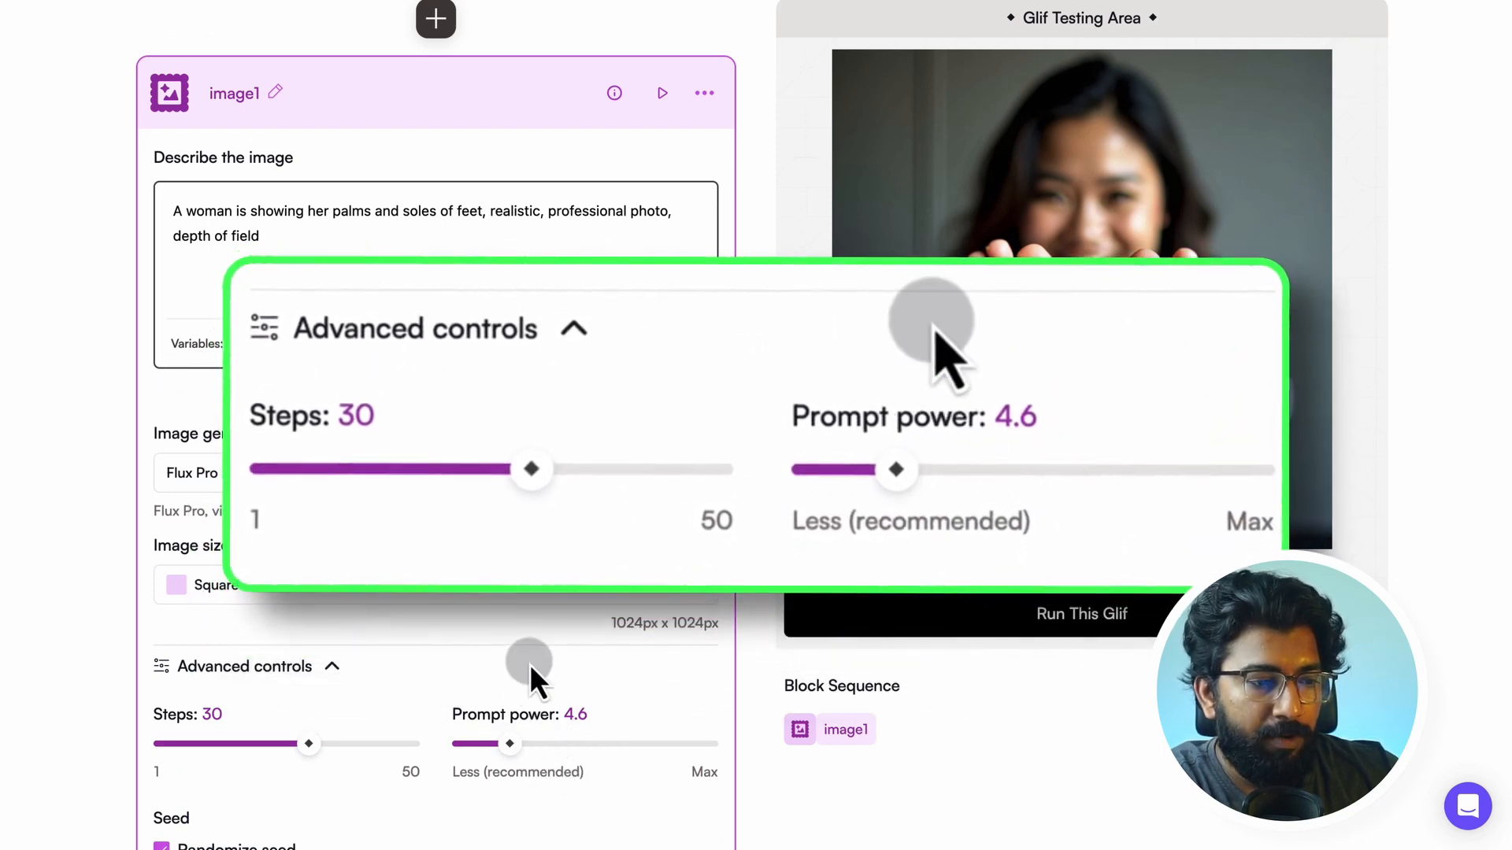
Set the Glif image block's prompt power to 3.5 and its steps to 28
left_click(509, 748)
left_click_drag(509, 748, 488, 746)
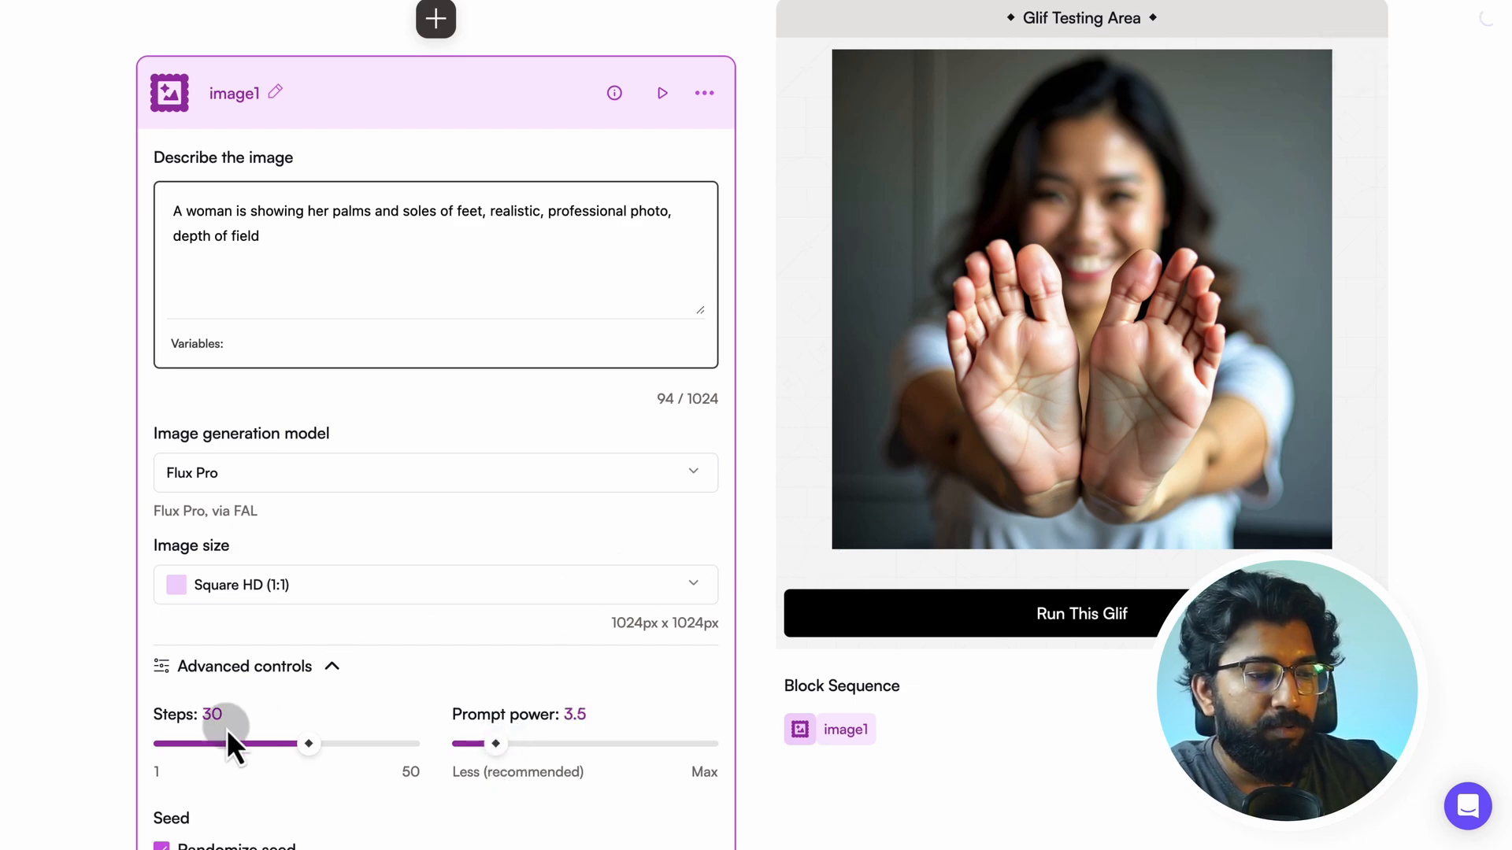
left_click_drag(313, 744, 299, 745)
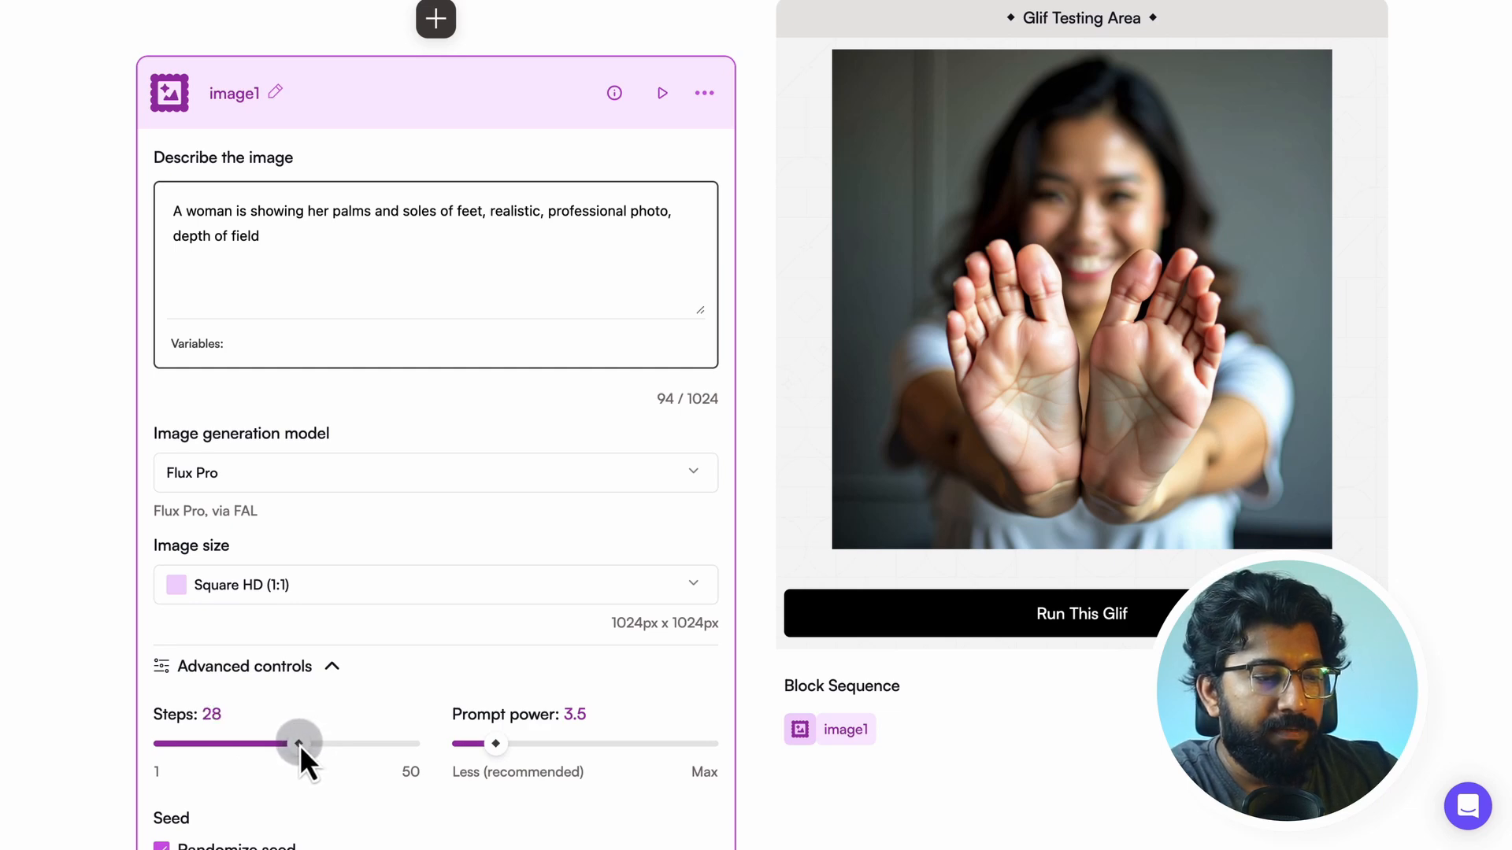
Choose the Flux Dev model in Glif and run the boy-and-father comic panel prompt in the Hugging Face FLUX.1 [dev] Space
left_click(411, 482)
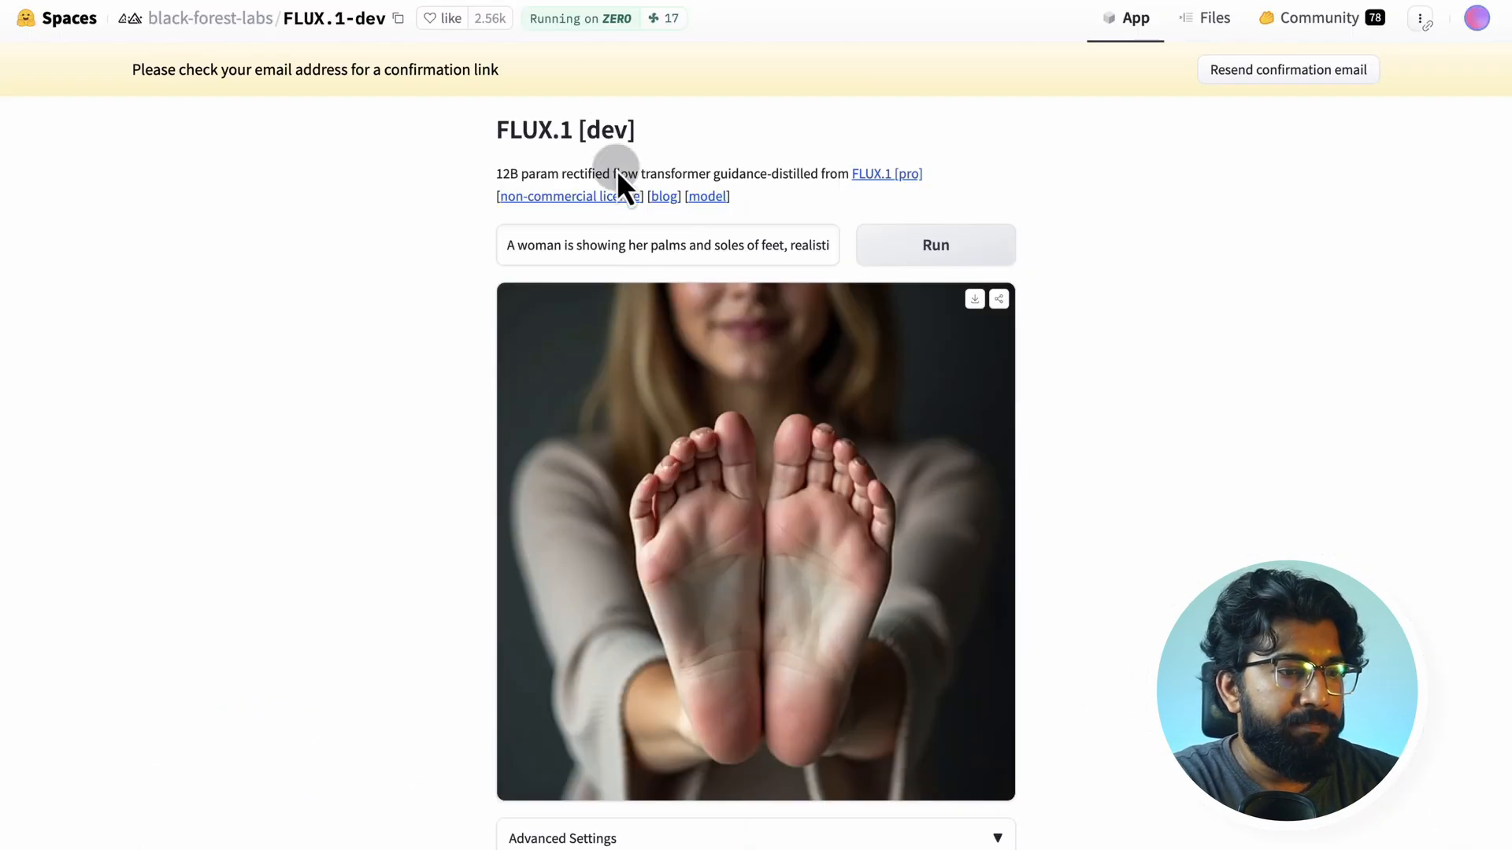
triple_click(647, 235)
key("ctrl+v")
left_click(909, 233)
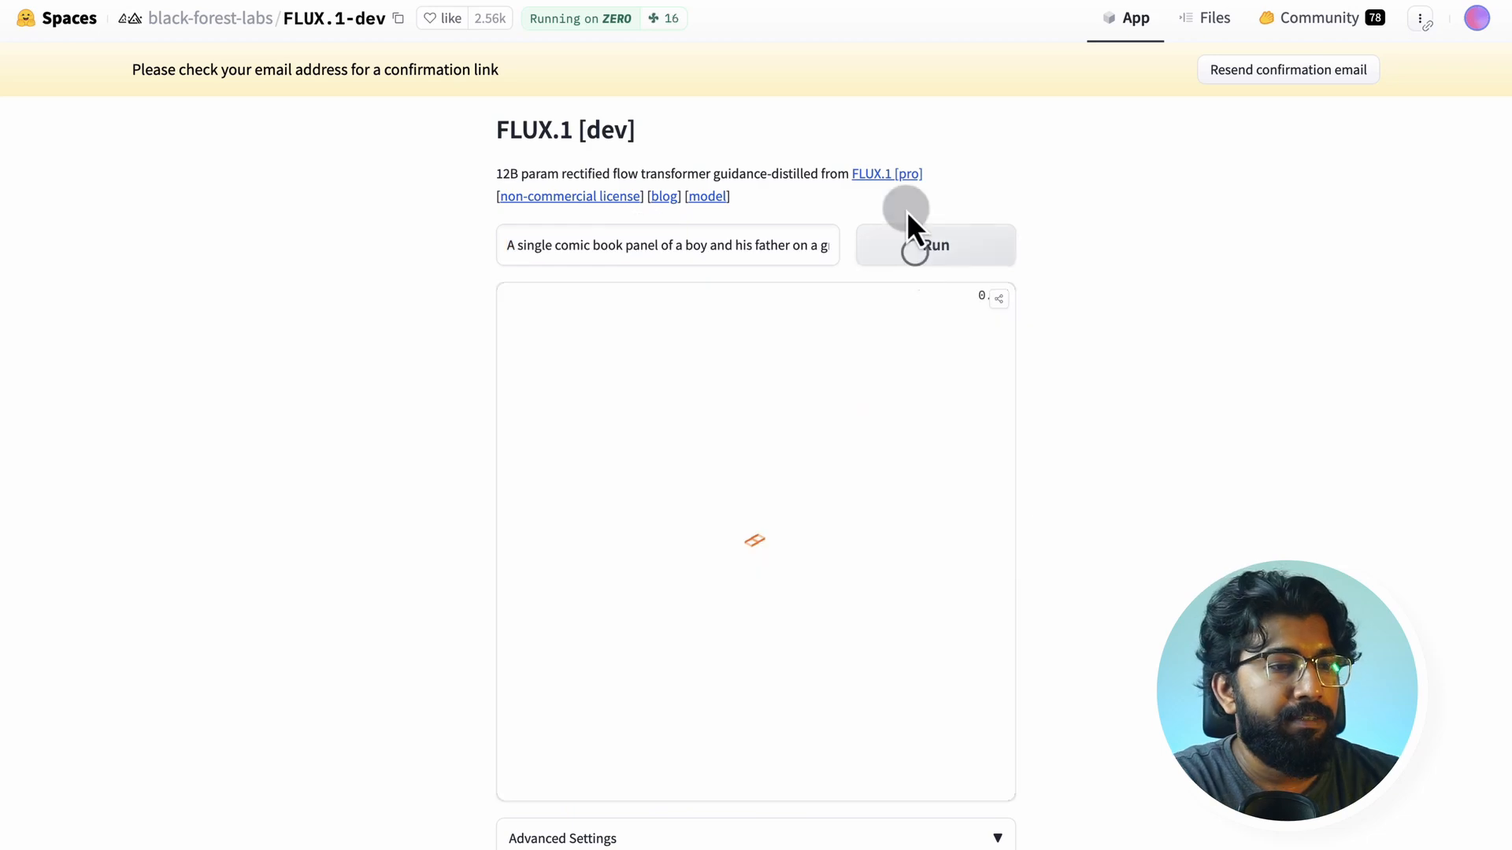
Run the comic panel prompt in Glif, review the generated image and run the glif a second time
left_click(943, 618)
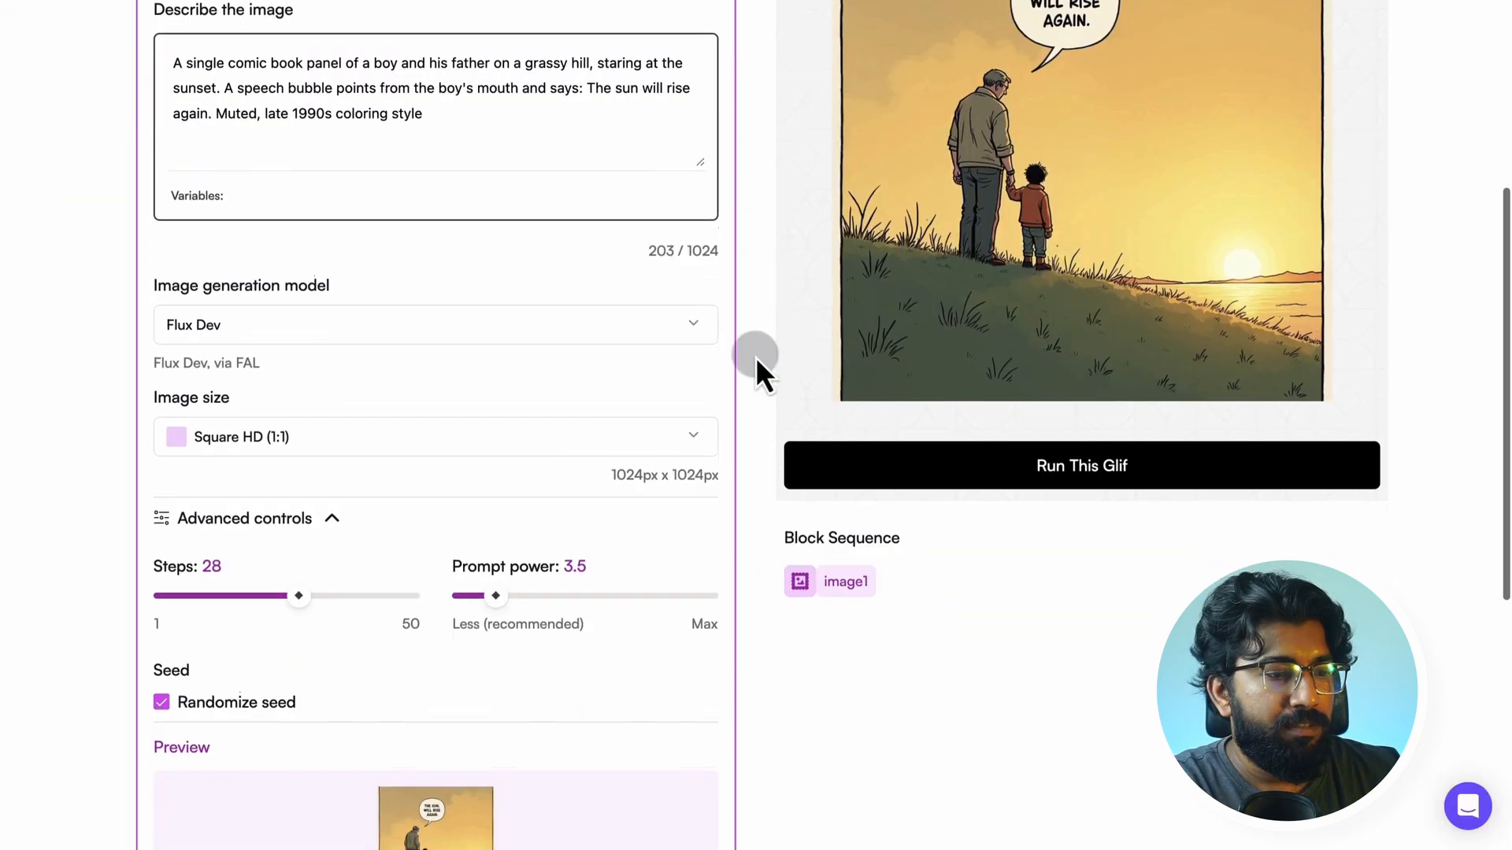
scroll(754, 357, "down", 1)
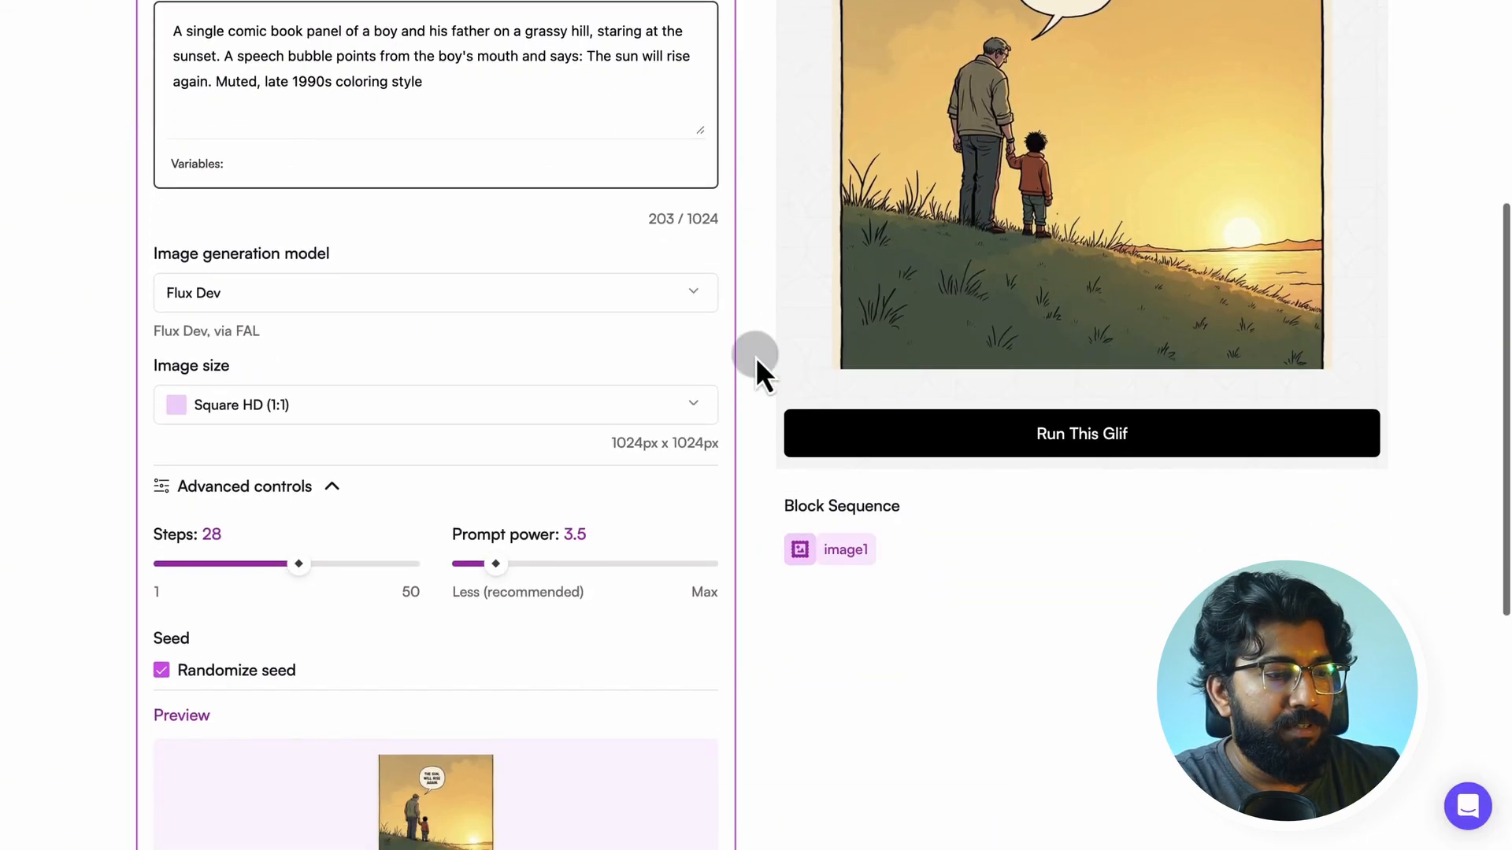
scroll(754, 357, "up", 1)
scroll(755, 356, "up", 1)
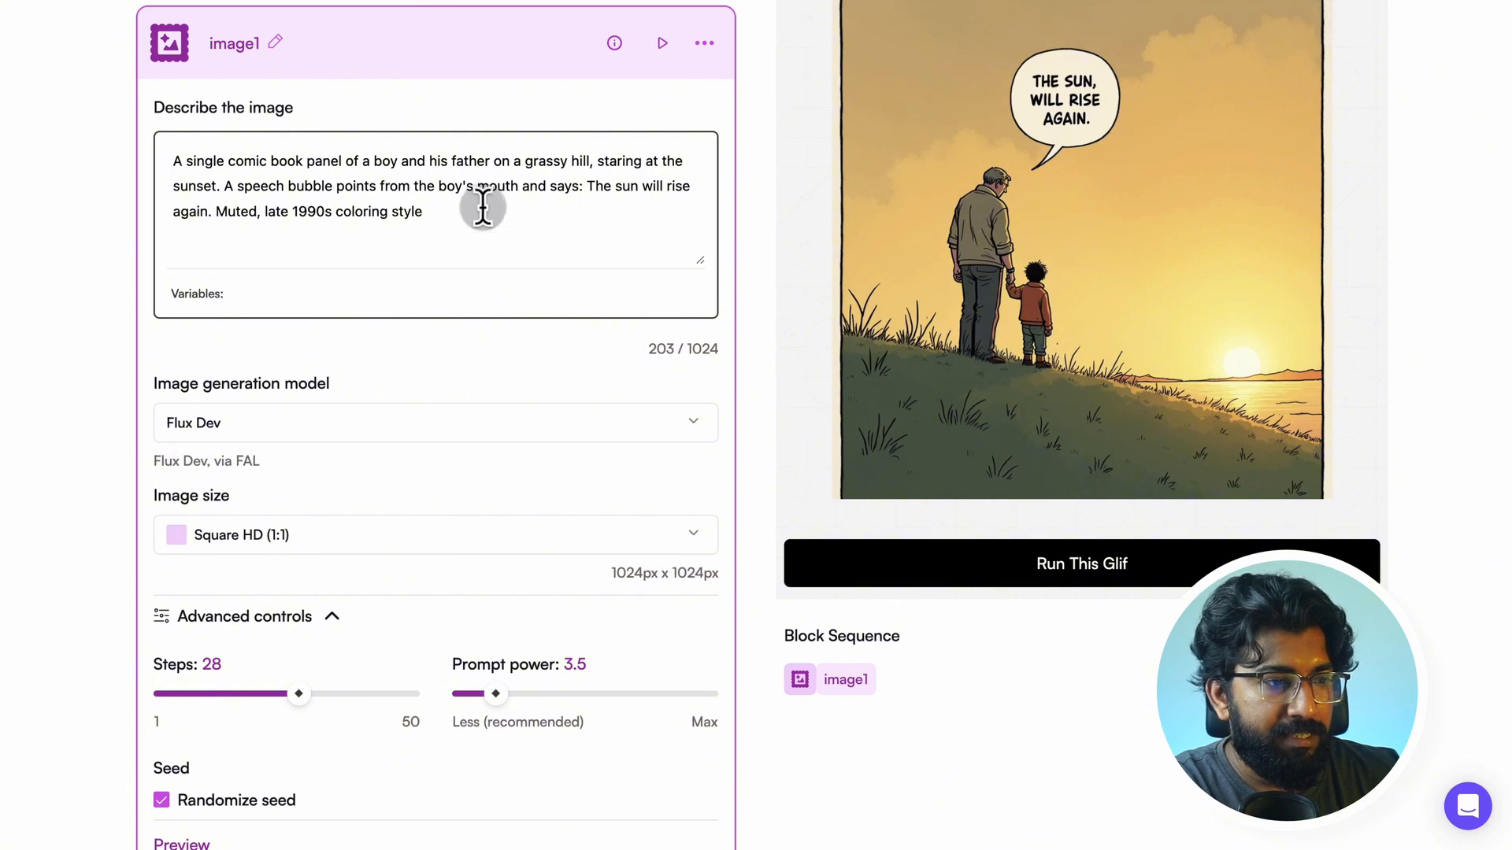
left_click(967, 581)
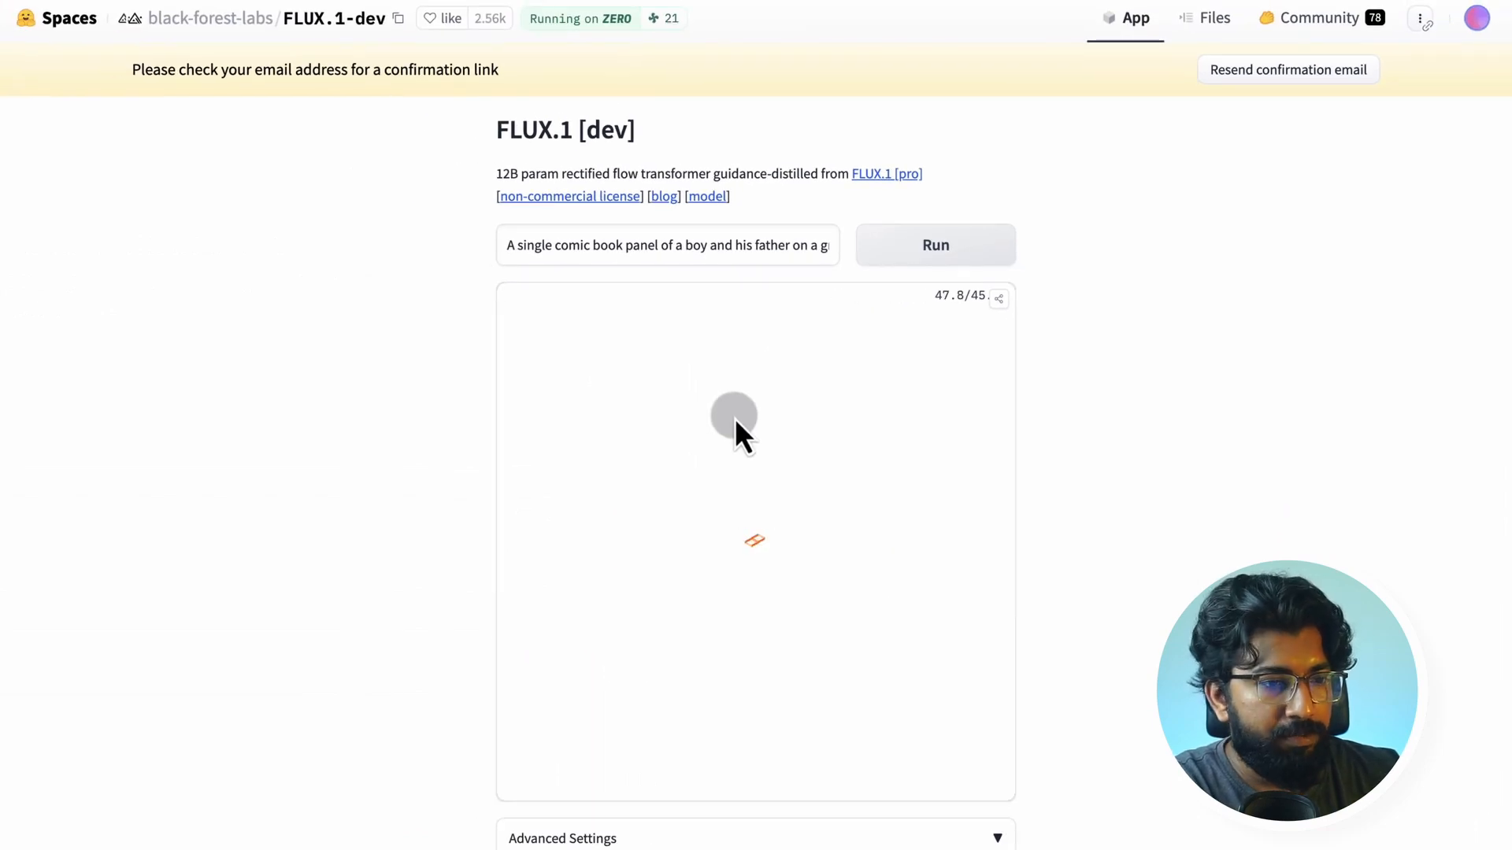
Set the number of inference steps to 28 in the FLUX.1 [dev] Space and try to regenerate the comic panel
scroll(735, 418, "down", 2)
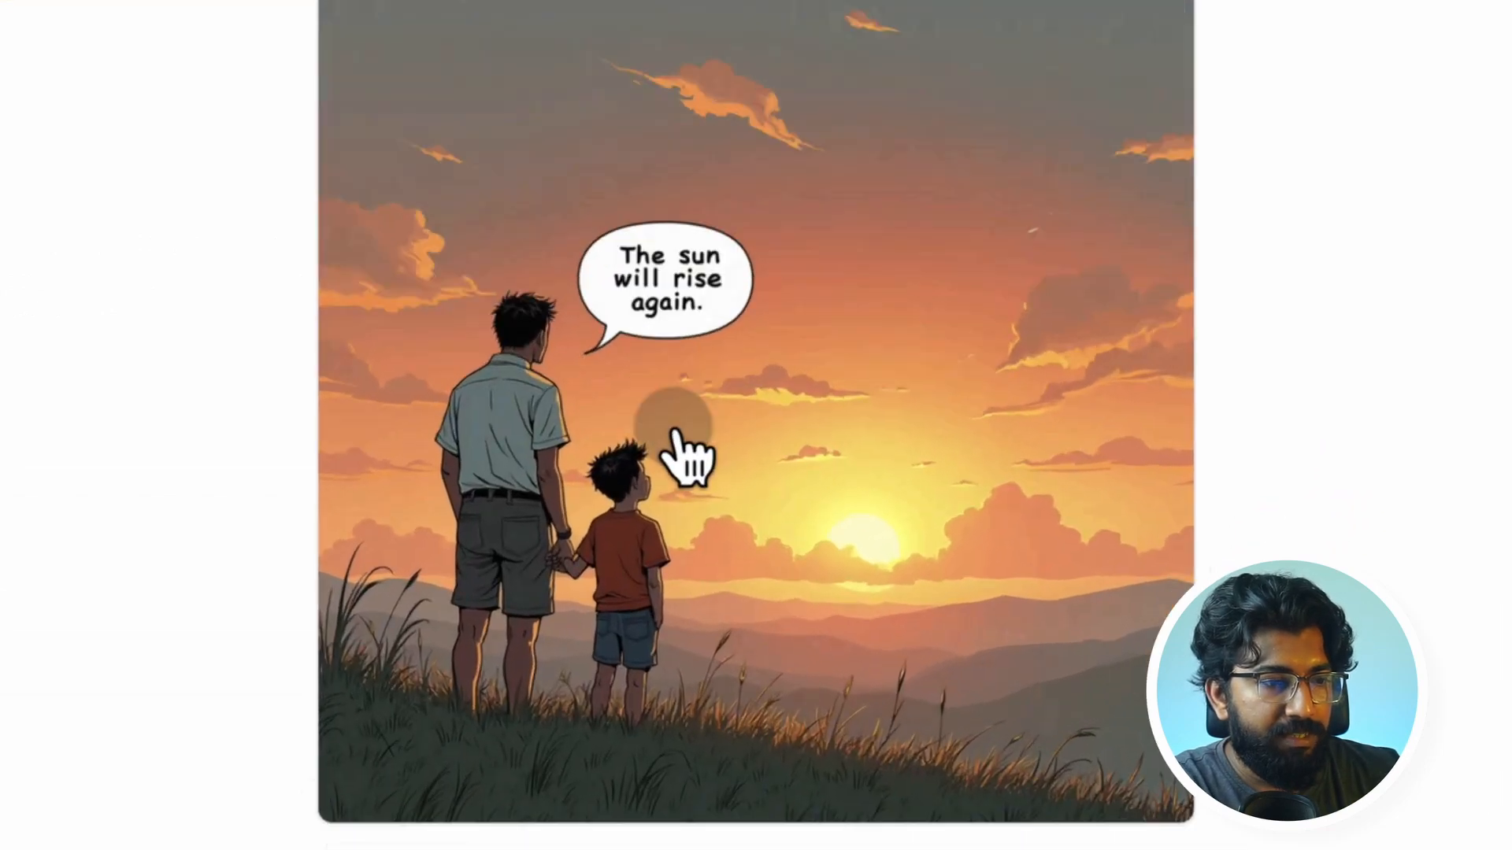
scroll(709, 429, "down", 3)
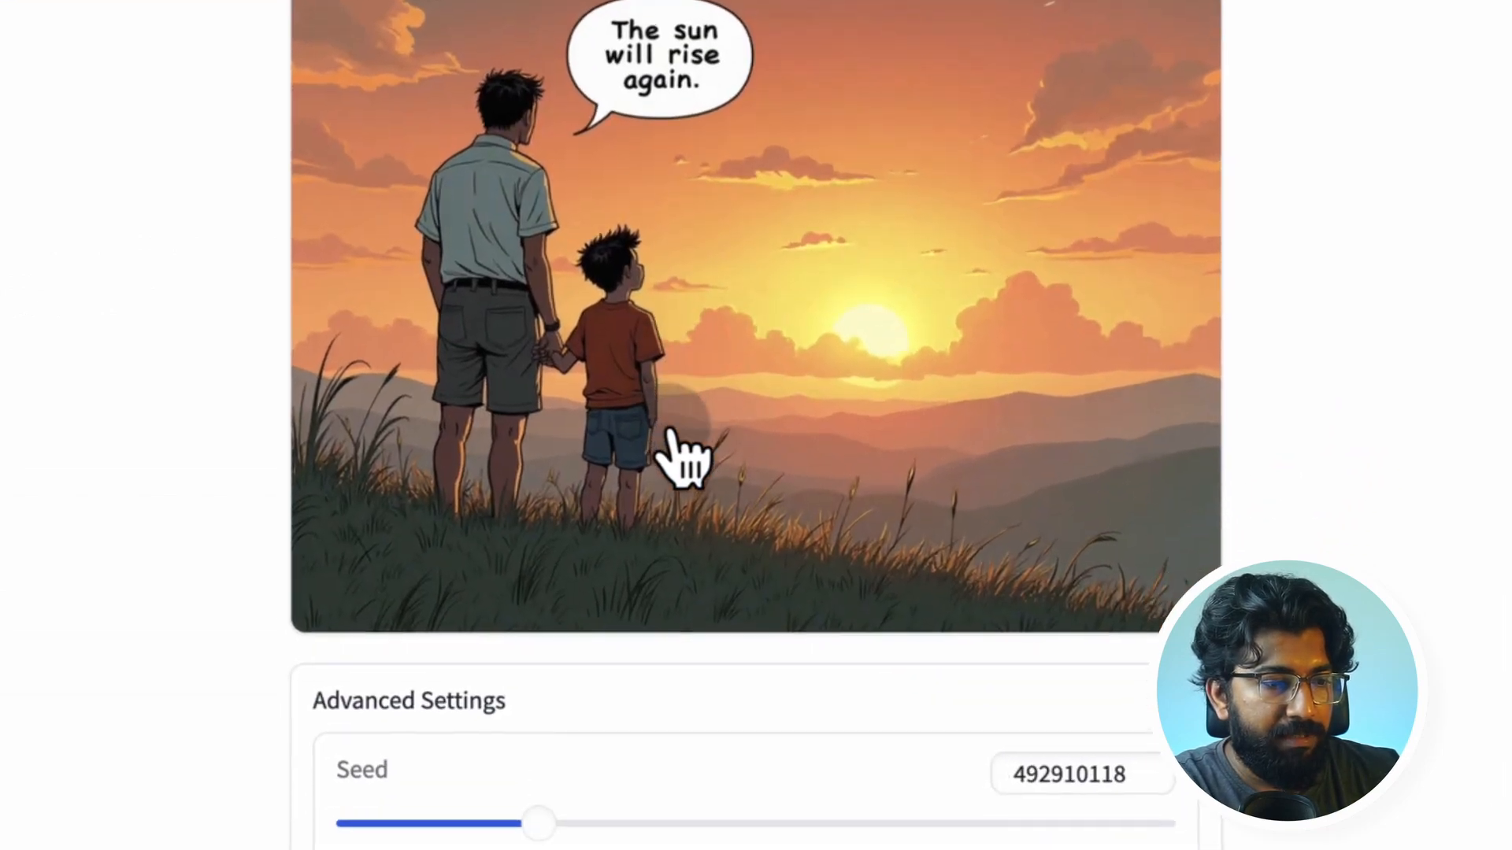
left_click_drag(930, 783, 884, 783)
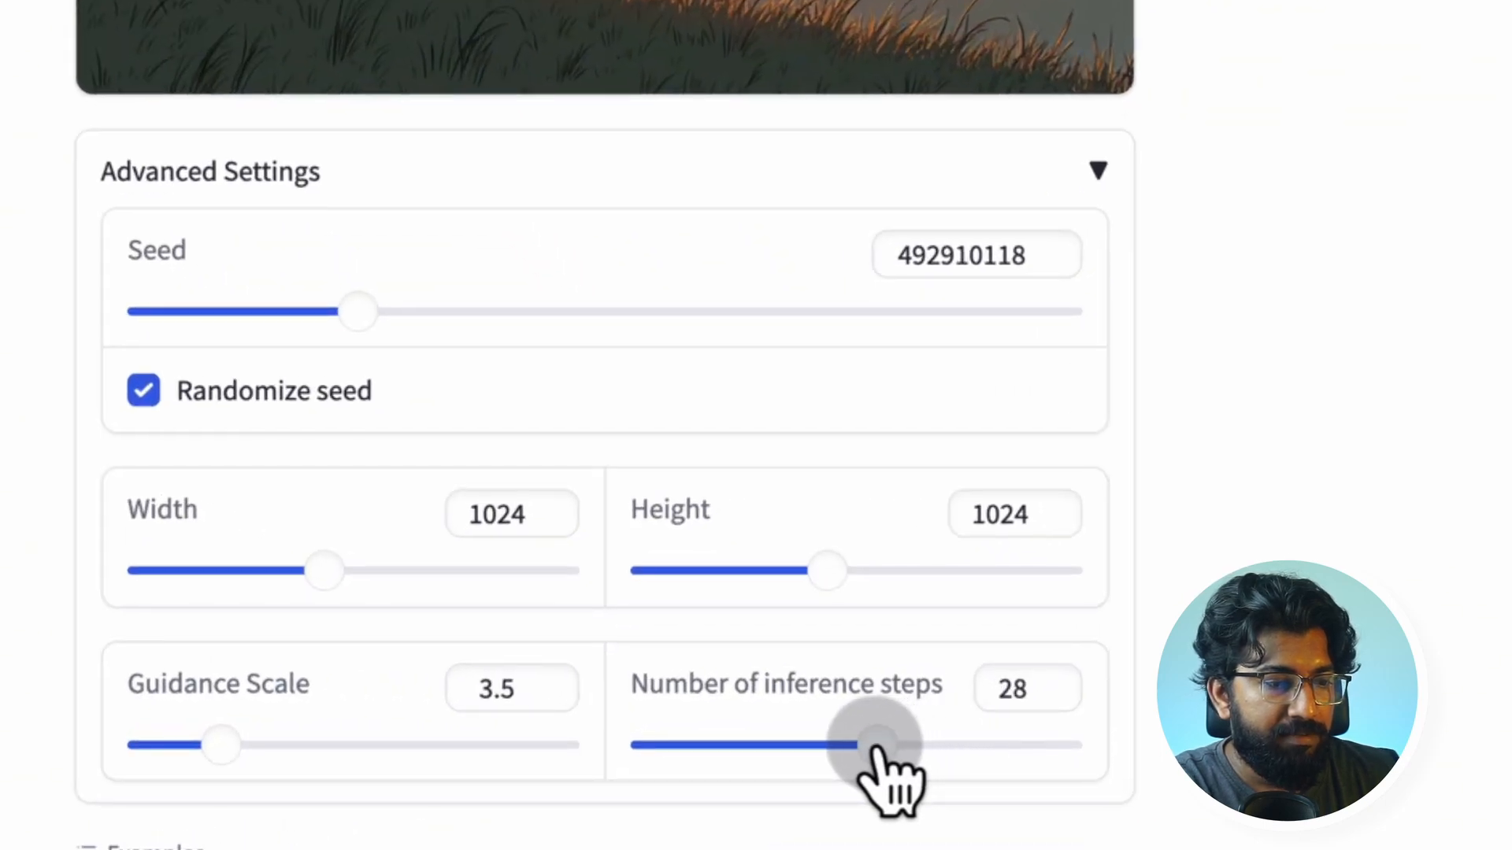
scroll(872, 693, "up", 4)
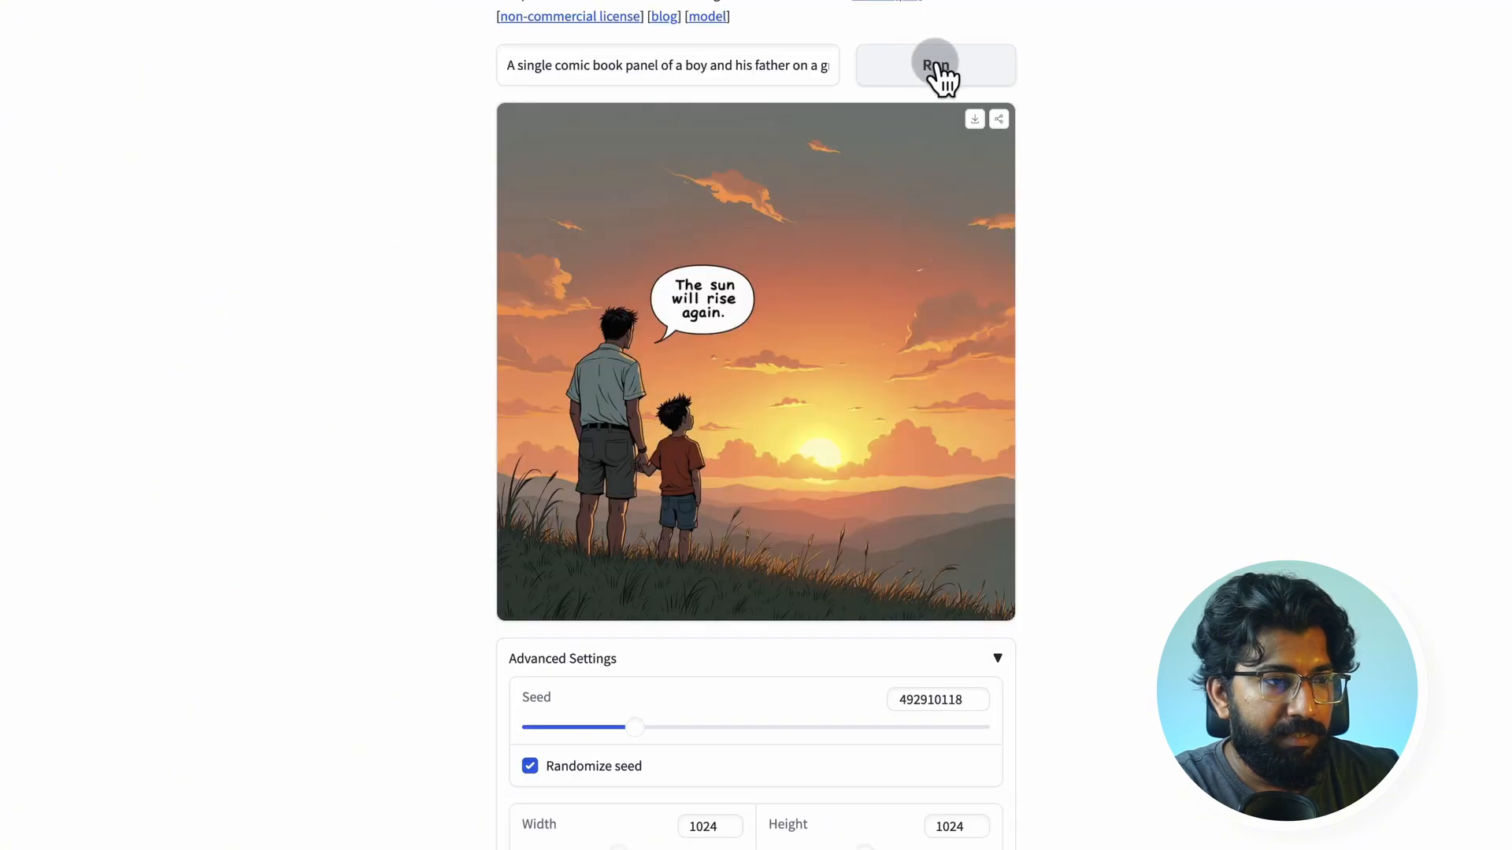
left_click(937, 67)
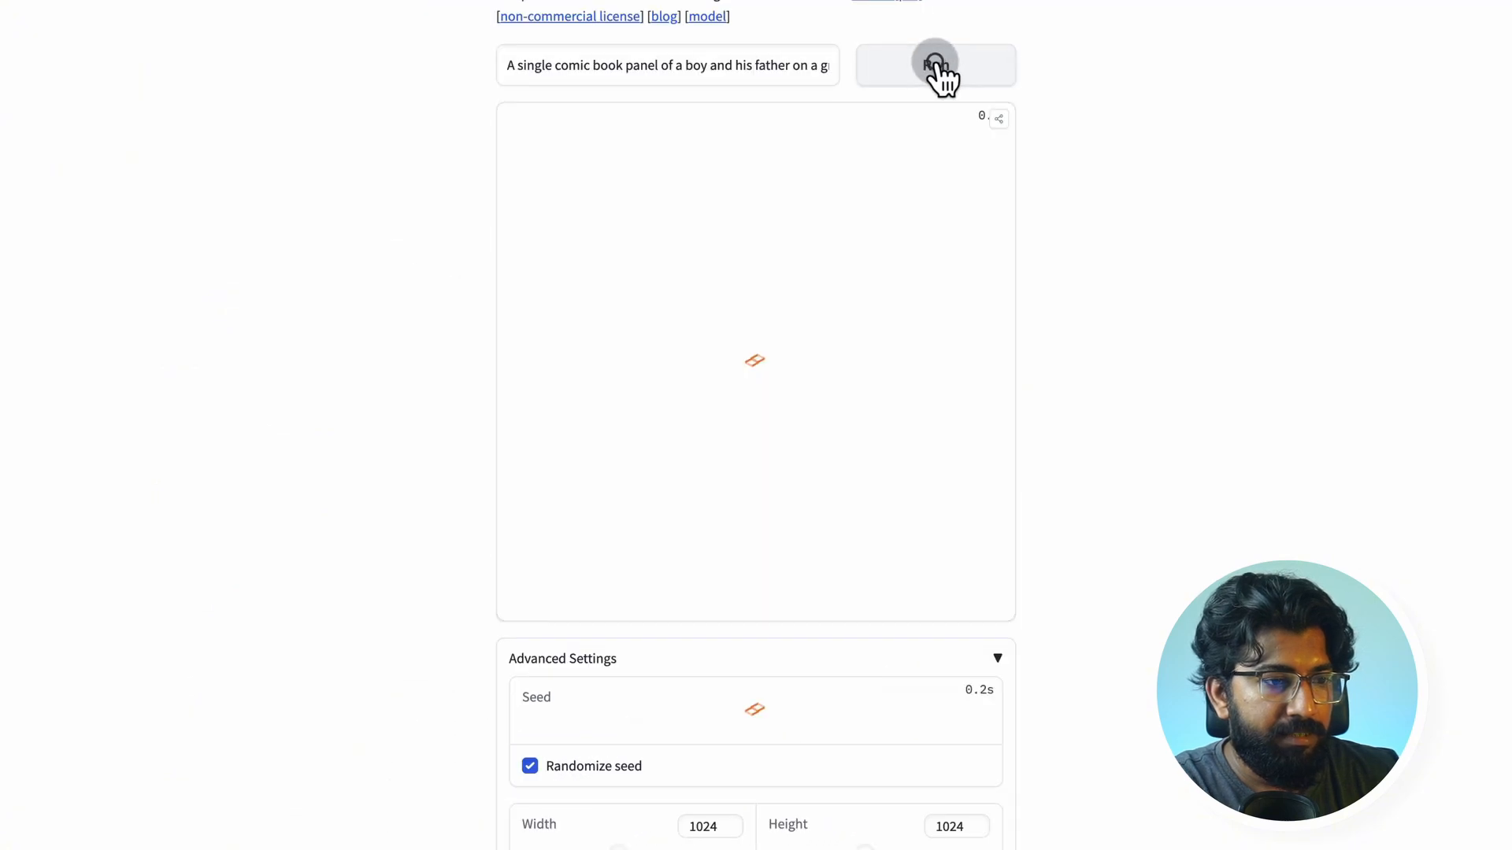
scroll(759, 335, "up", 3)
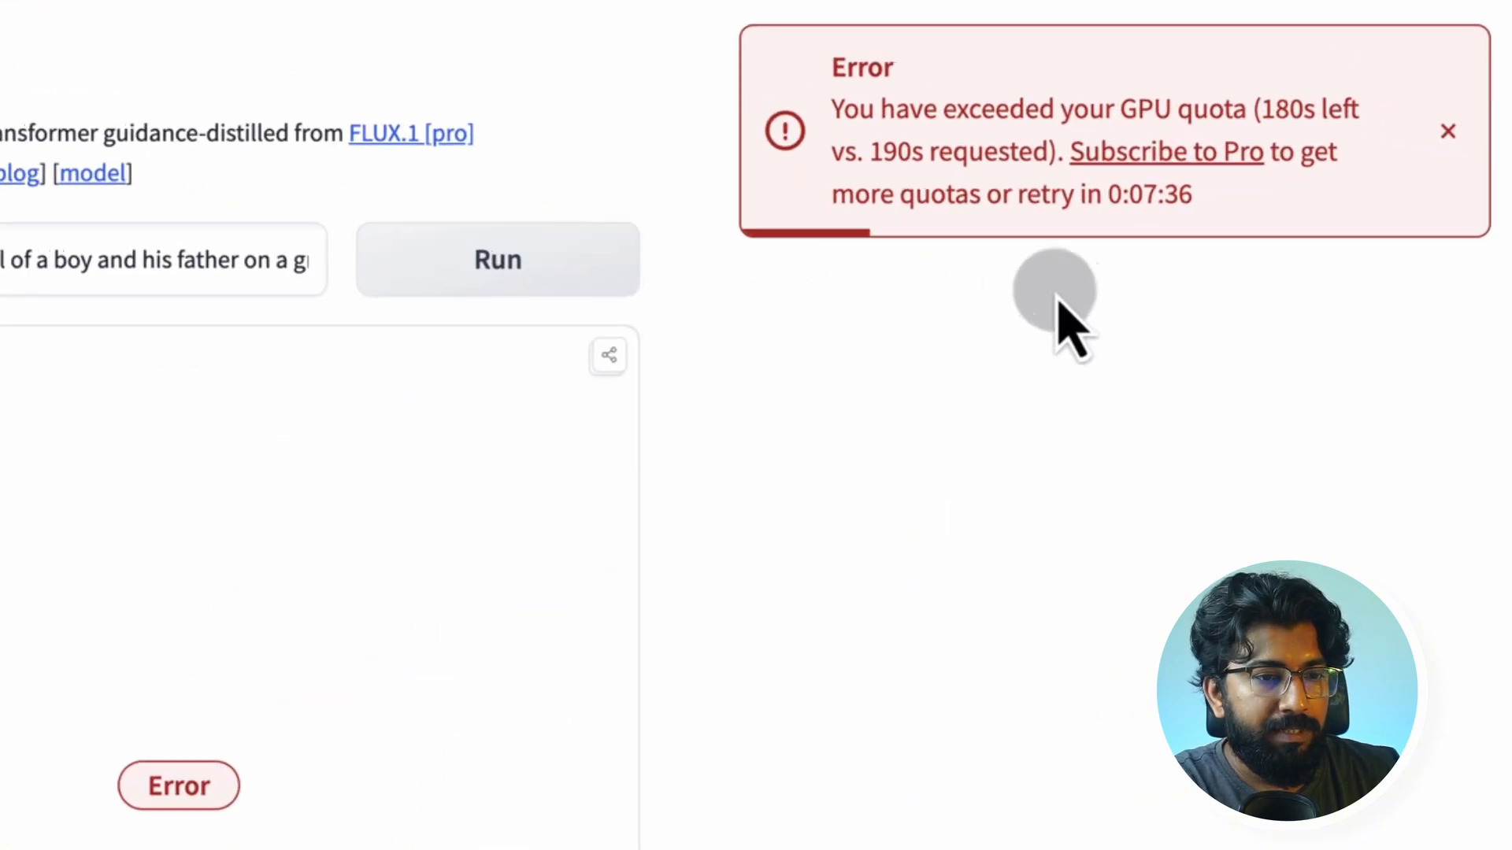
scroll(1192, 296, "down", 3)
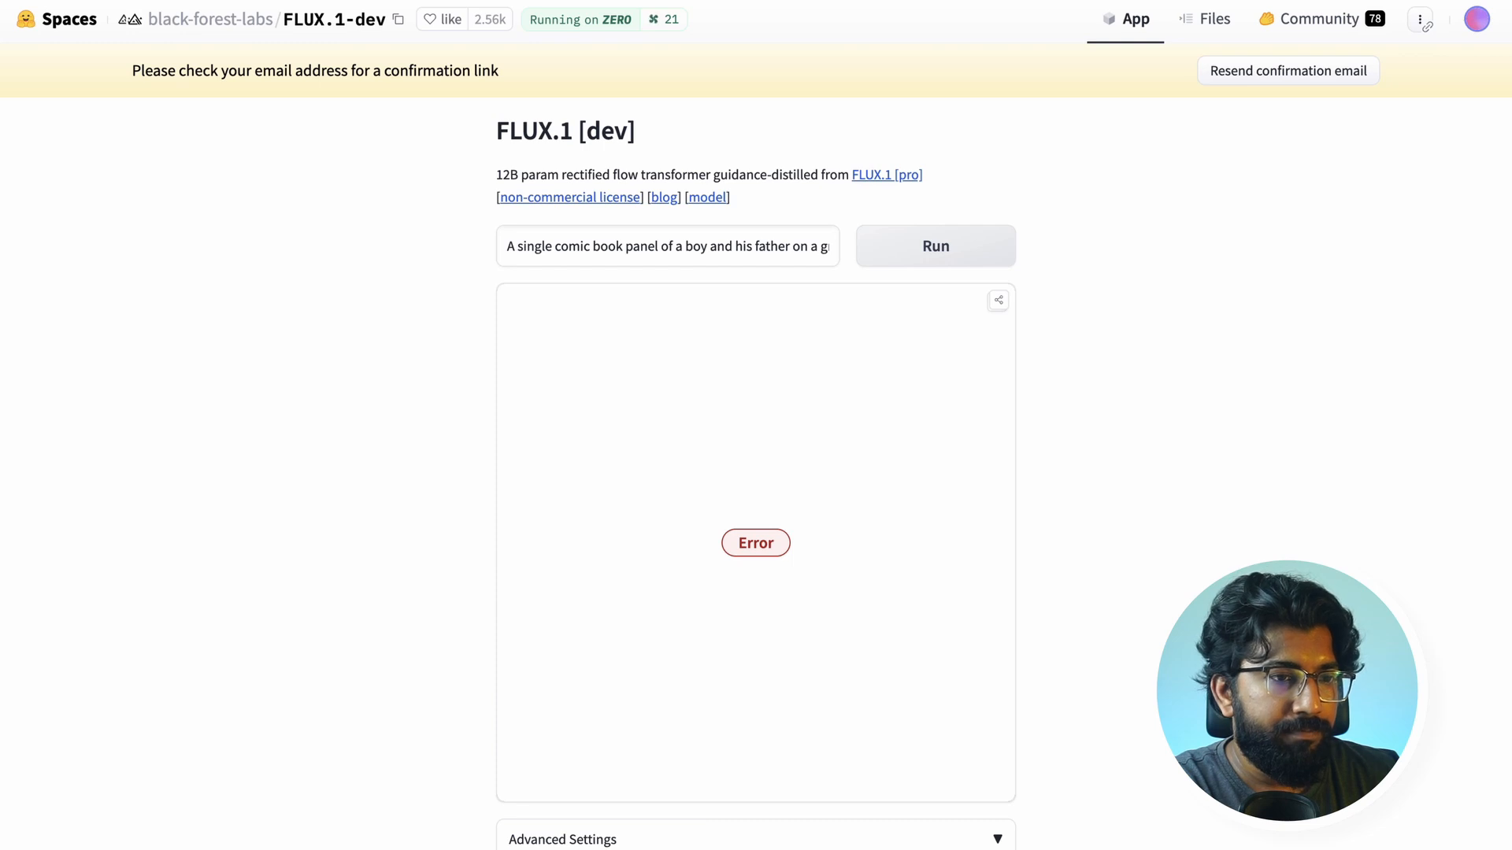
Enter the copied comic panel prompt in a fresh FLUX.1 [dev] Space session and generate the image
left_click(570, 195)
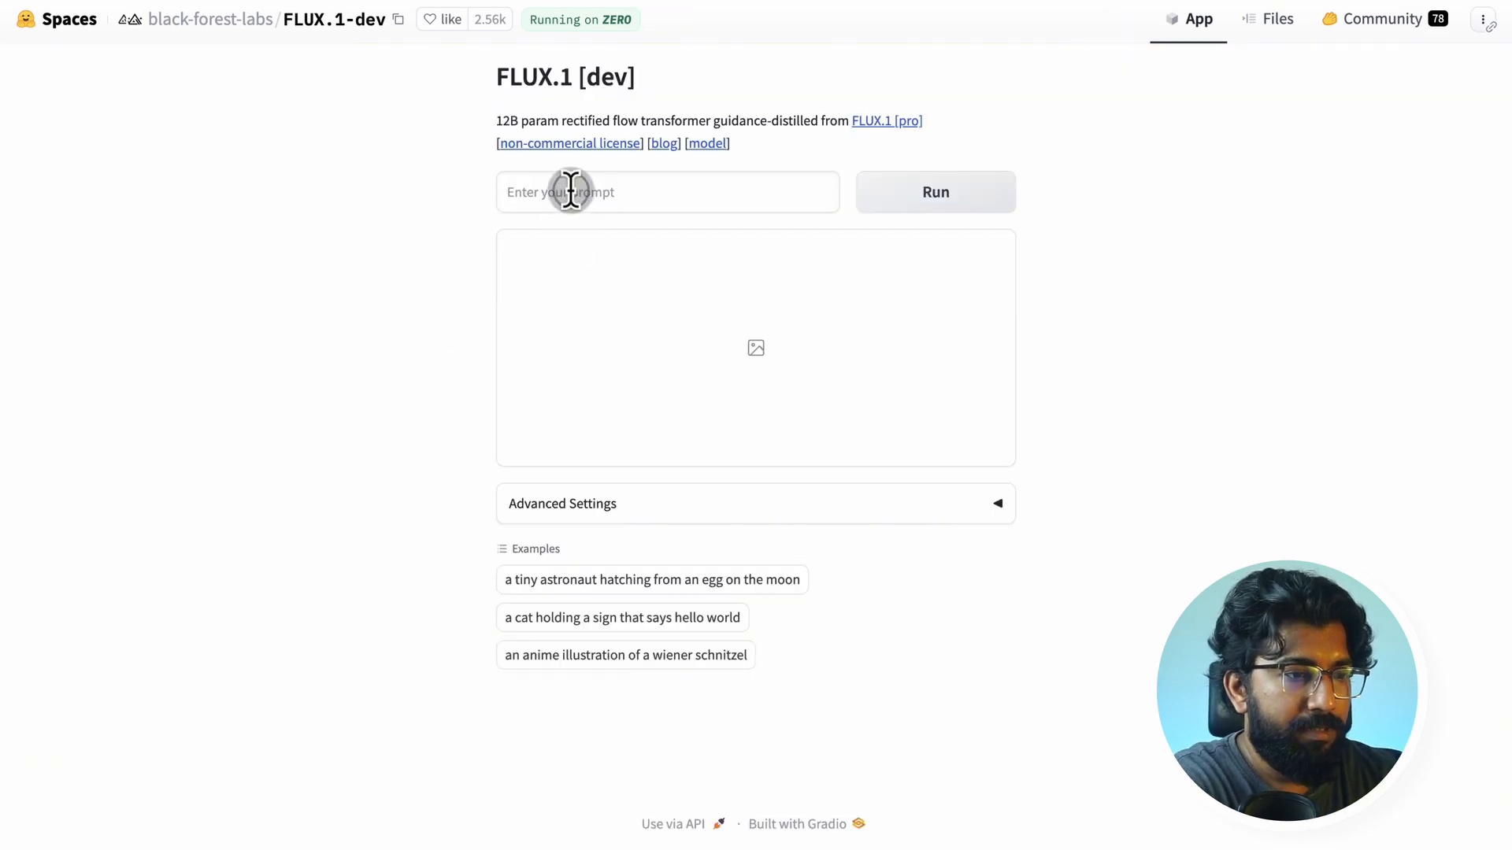
key("ctrl+v")
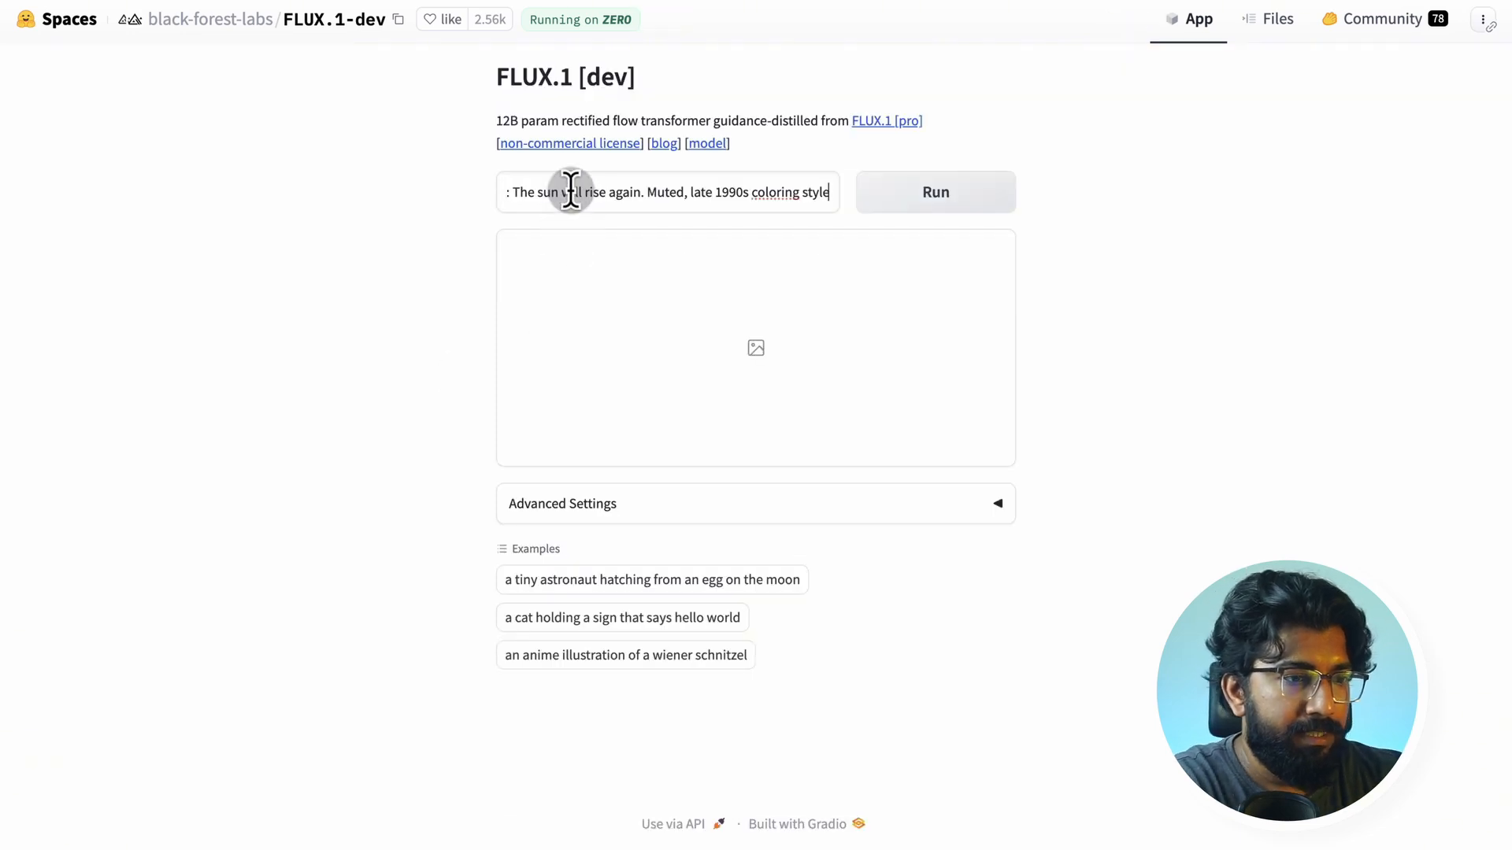
left_click(899, 193)
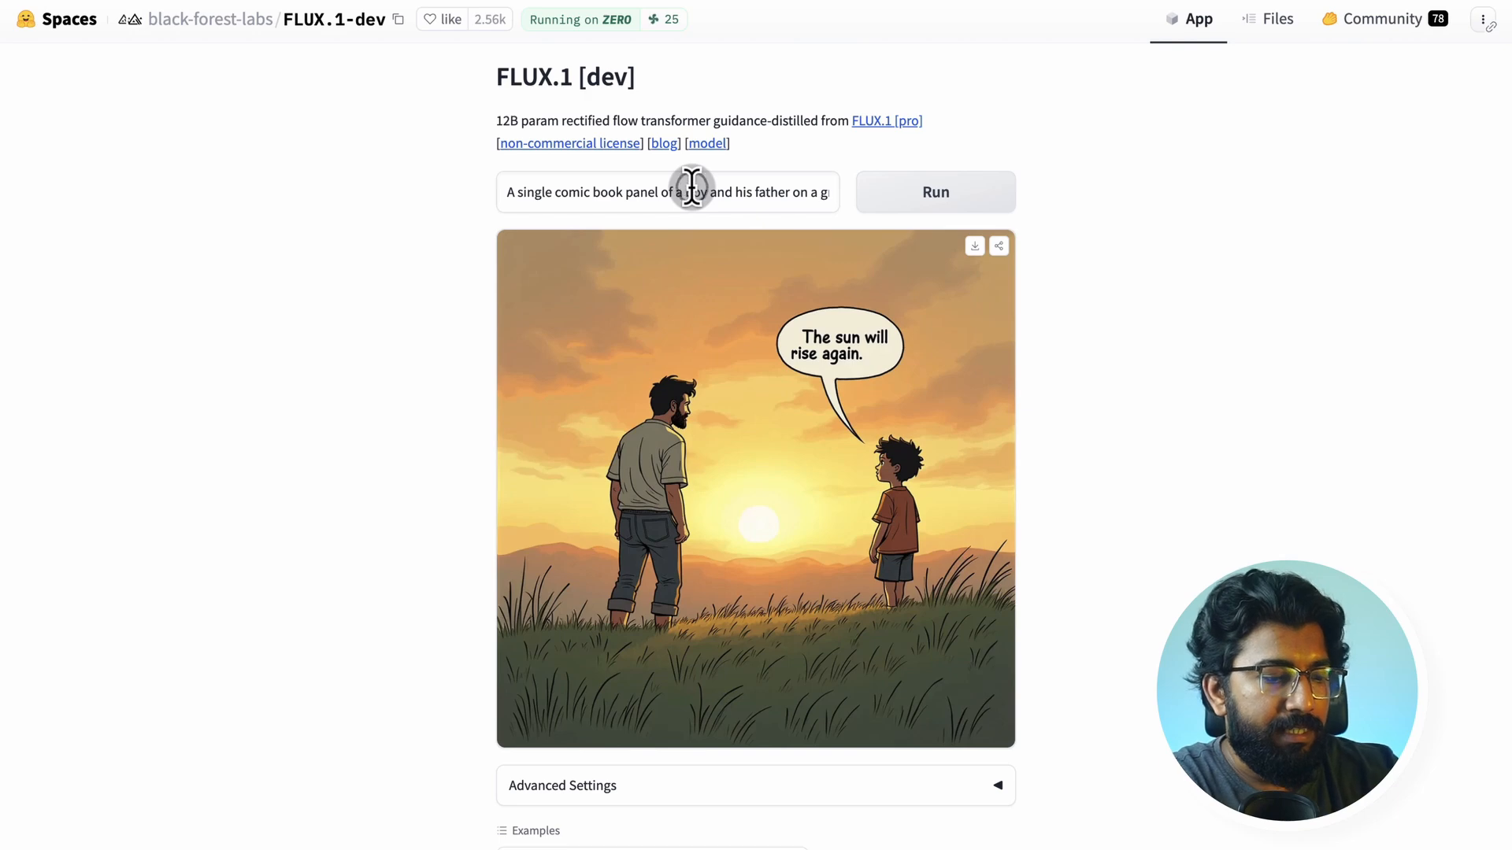
Replace the Space's prompt with "Word “light” made from various colorful feathers, black background" and generate the image
key("ctrl+a")
key("ctrl+v")
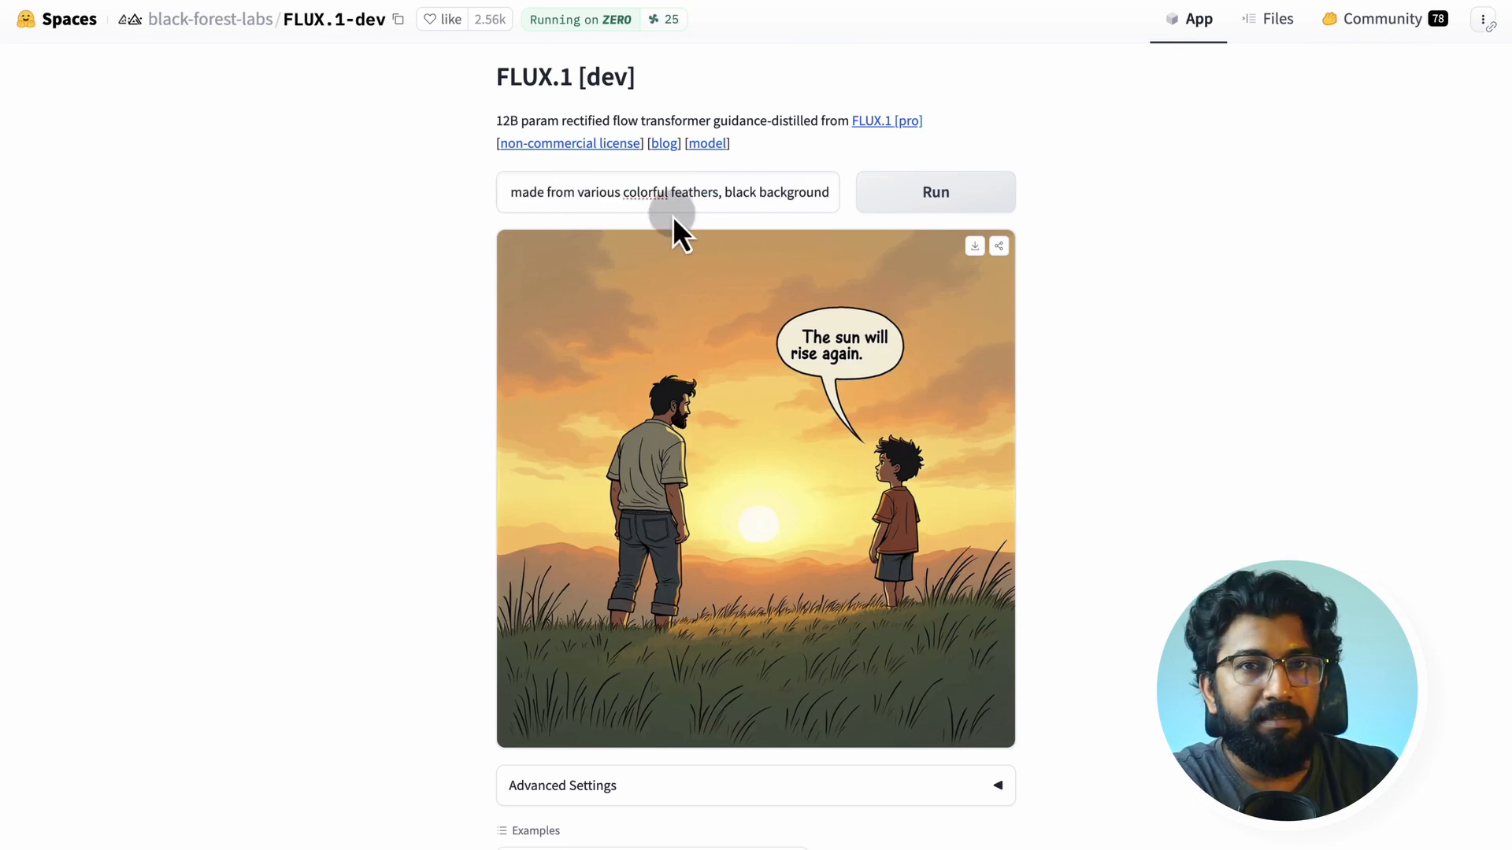
left_click(913, 200)
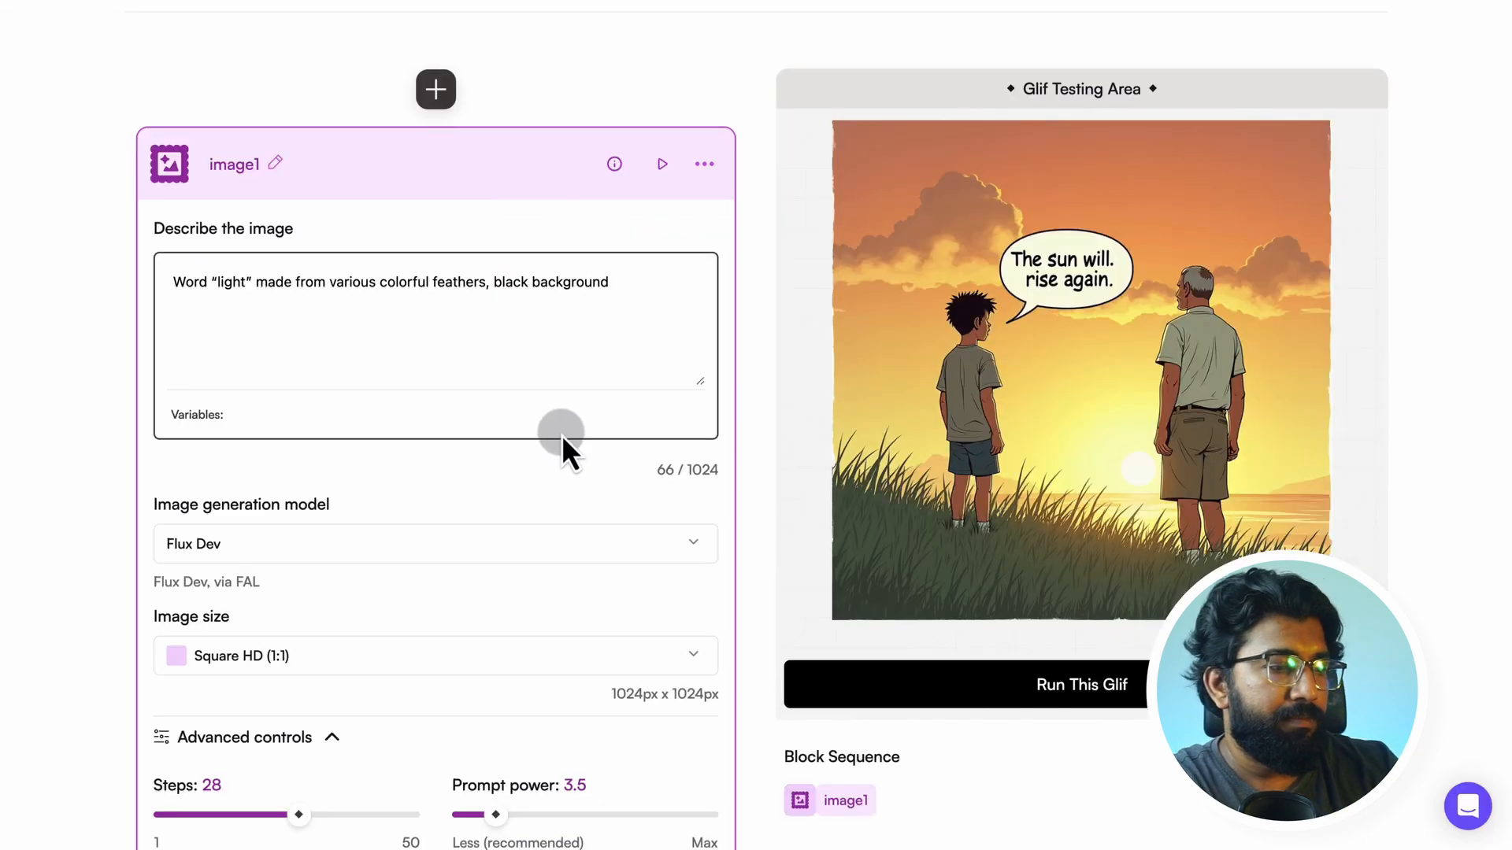
Inspect the Flux Dev image of the feather word "light" at full size in Glif and close the enlarged view
scroll(562, 441, "down", 2)
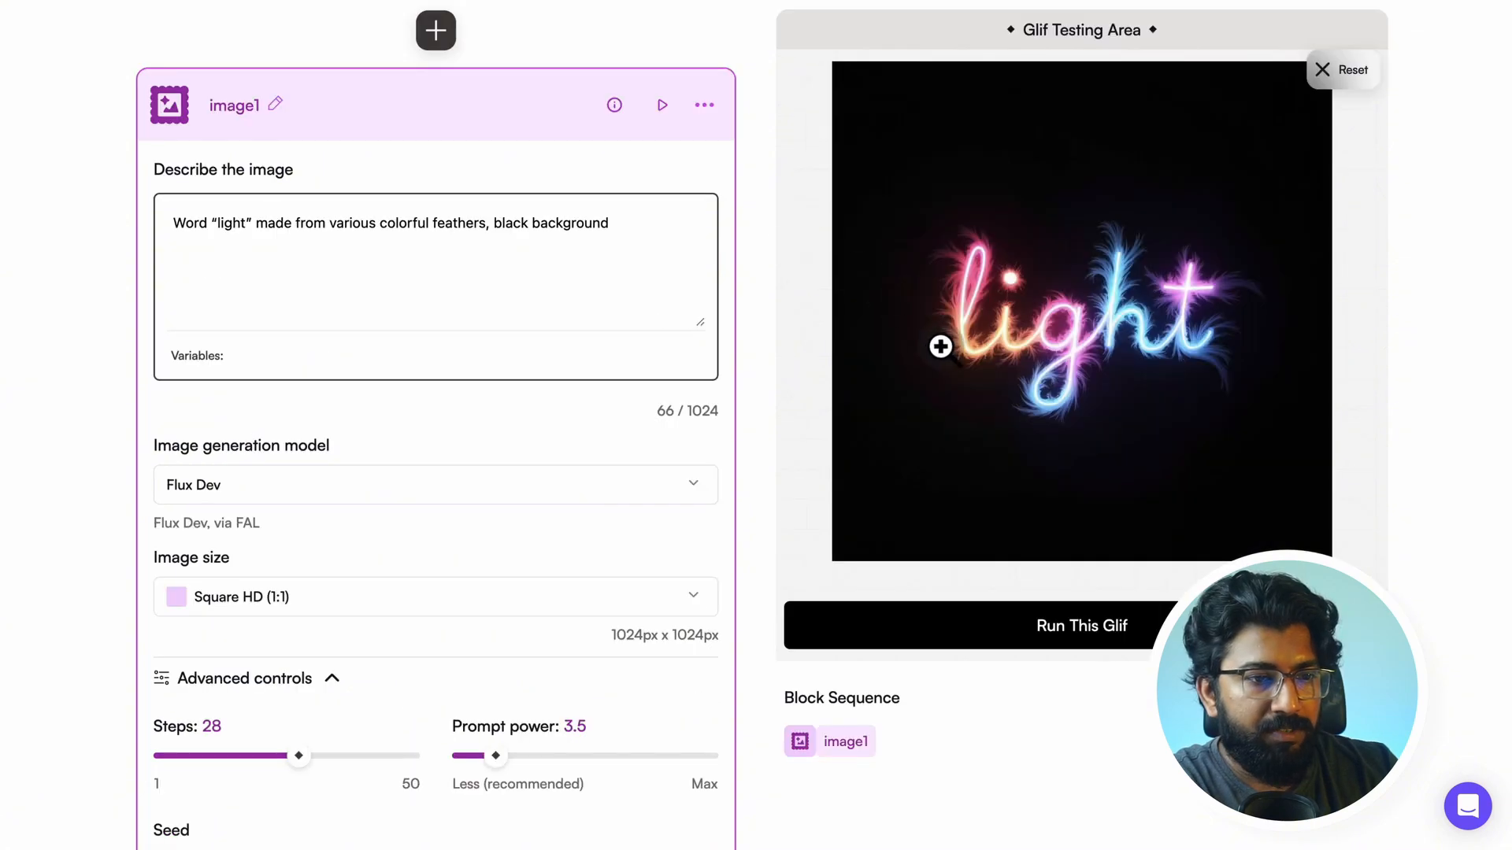
left_click(943, 348)
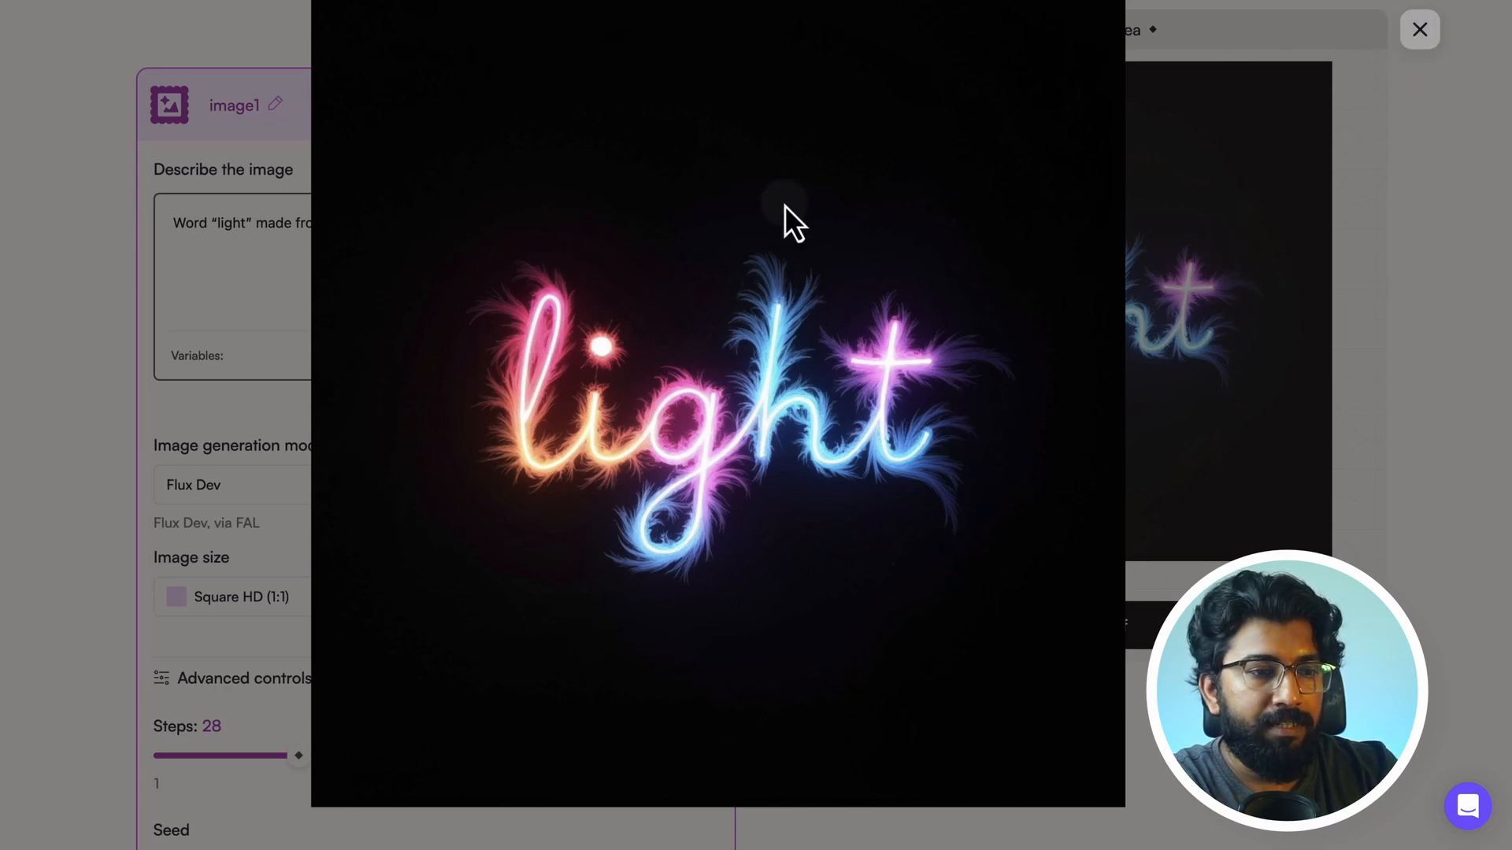
left_click(1419, 32)
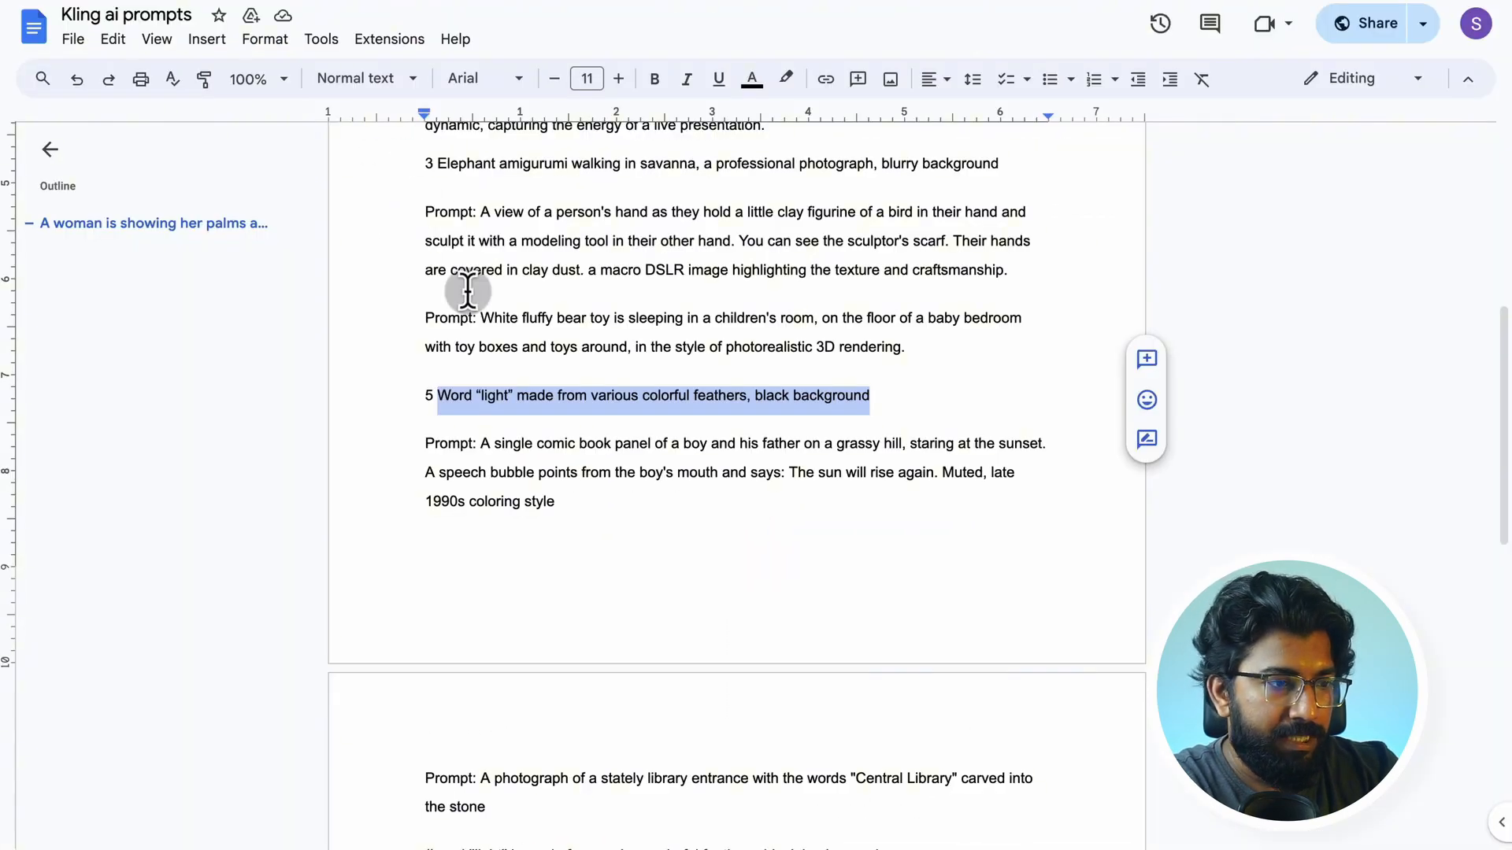
Copy the prompt about sculpting a clay bird figurine from the Google Docs prompt list and replace the Glif image block's prompt with it
scroll(467, 291, "up", 2)
left_click_drag(480, 303, 1027, 373)
key("ctrl+c")
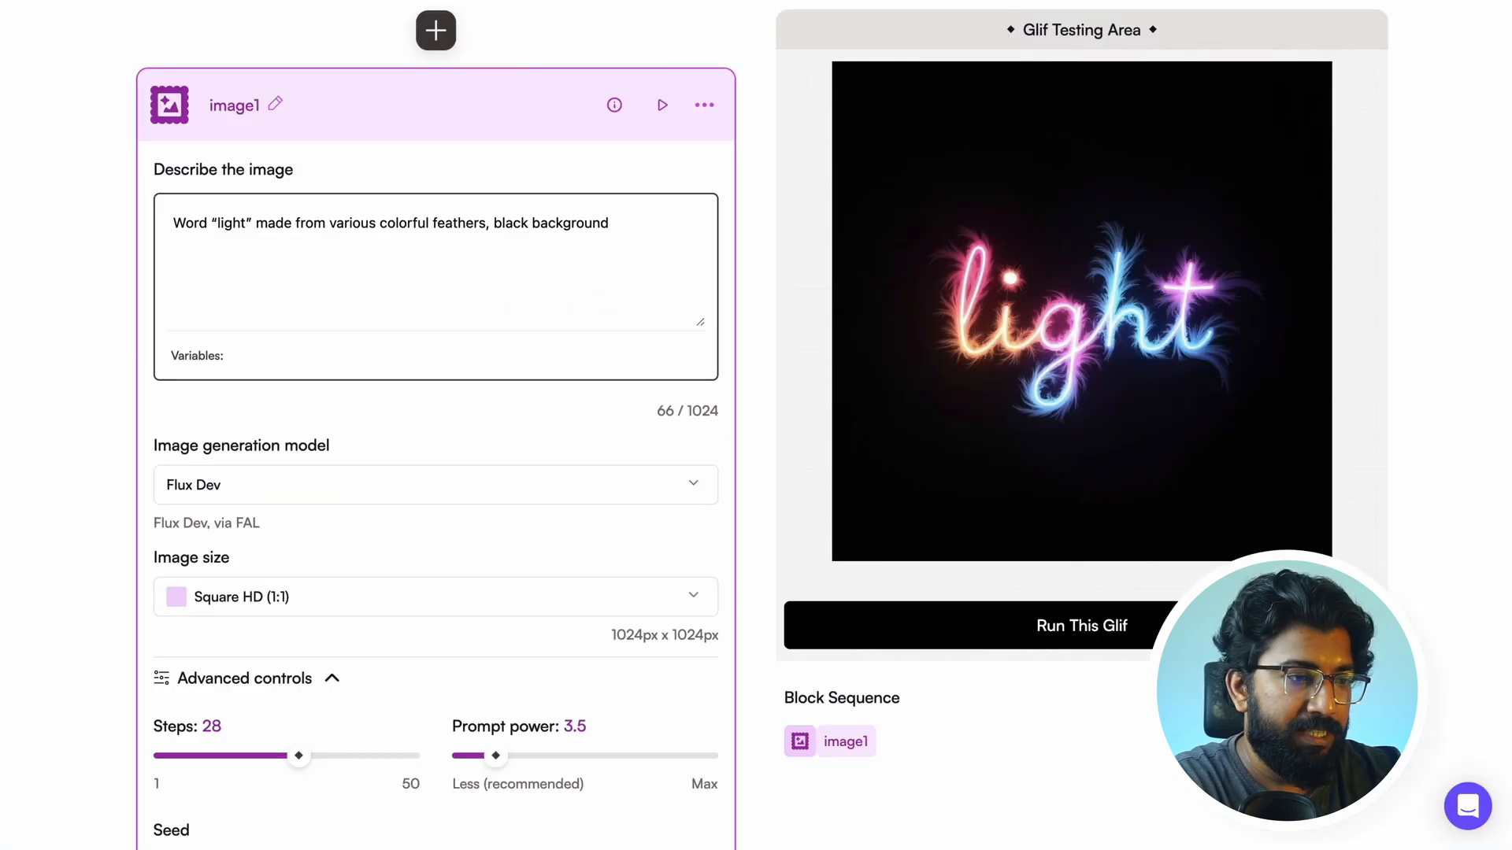
triple_click(623, 218)
key("ctrl+v")
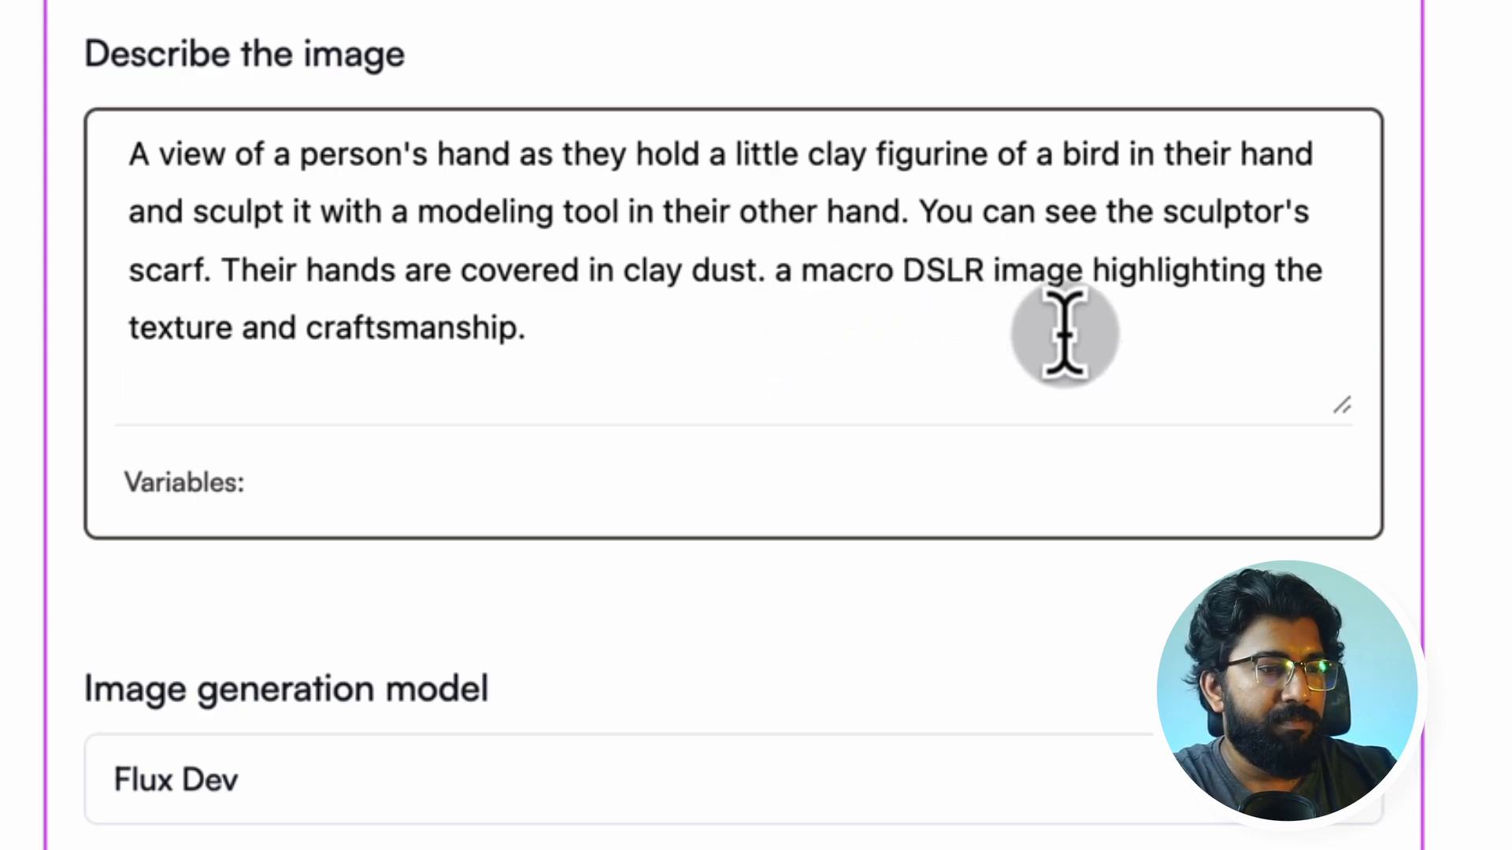
scroll(1056, 352, "down", 1)
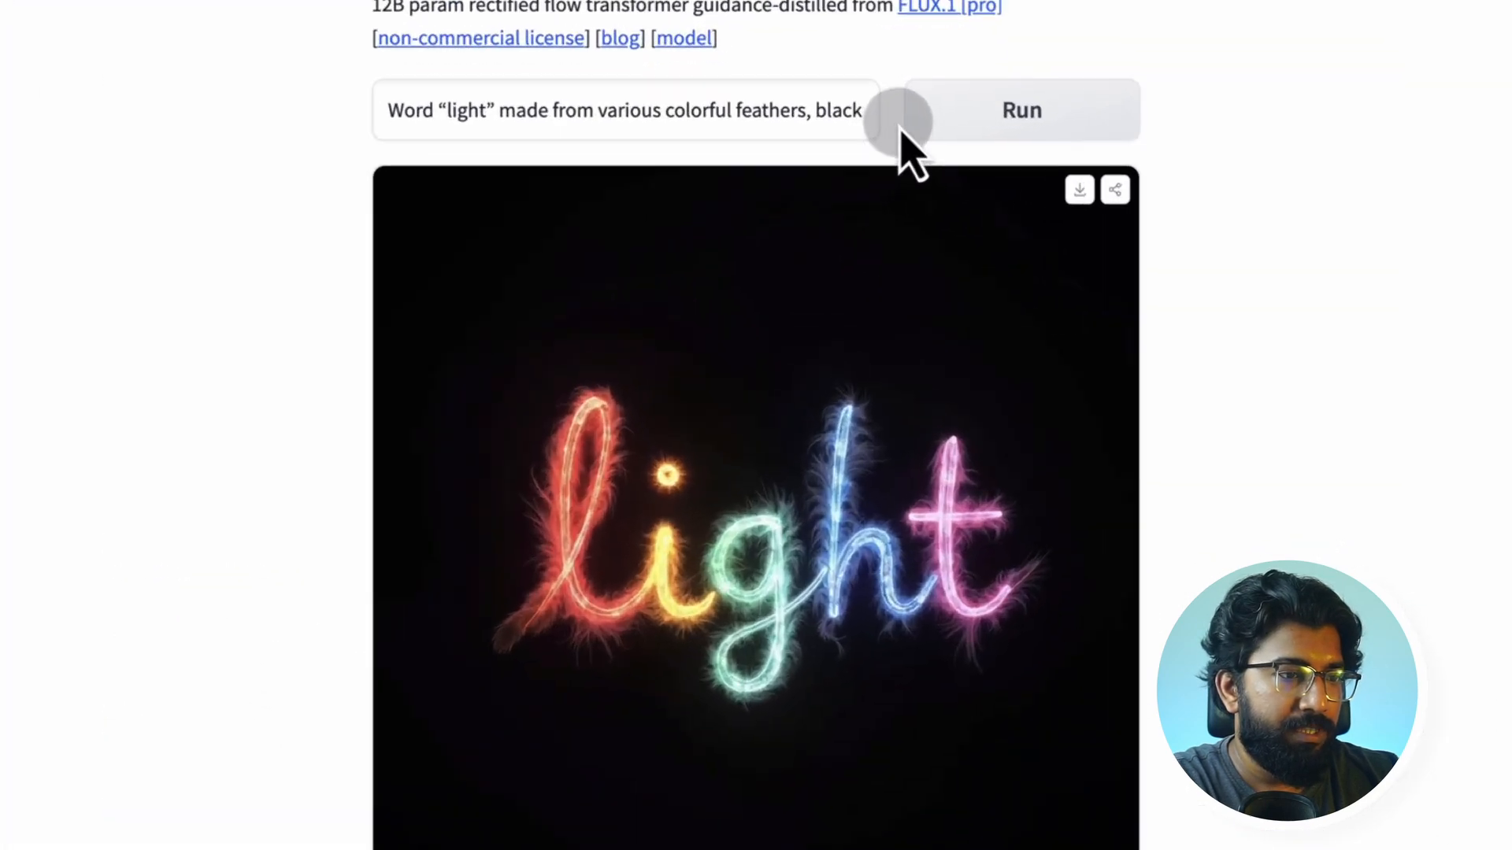
Replace the feather word prompt in the FLUX.1 [dev] Space with the clay bird figurine prompt and generate the image
triple_click(831, 105)
key("ctrl+v")
left_click(989, 116)
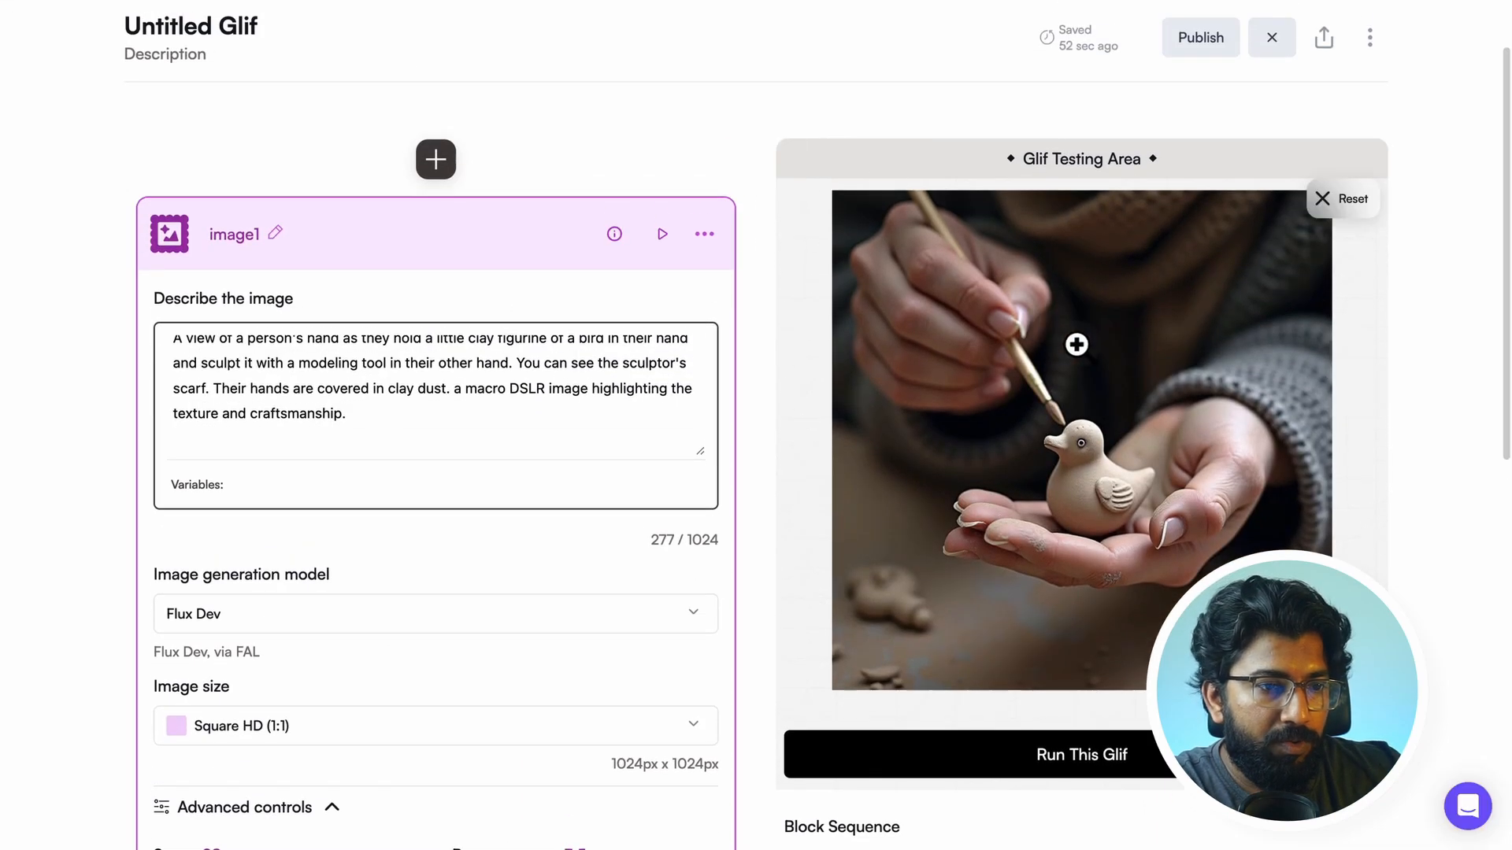
Open the clay bird figurine image at full size in Glif to examine the hands and details
left_click(1076, 341)
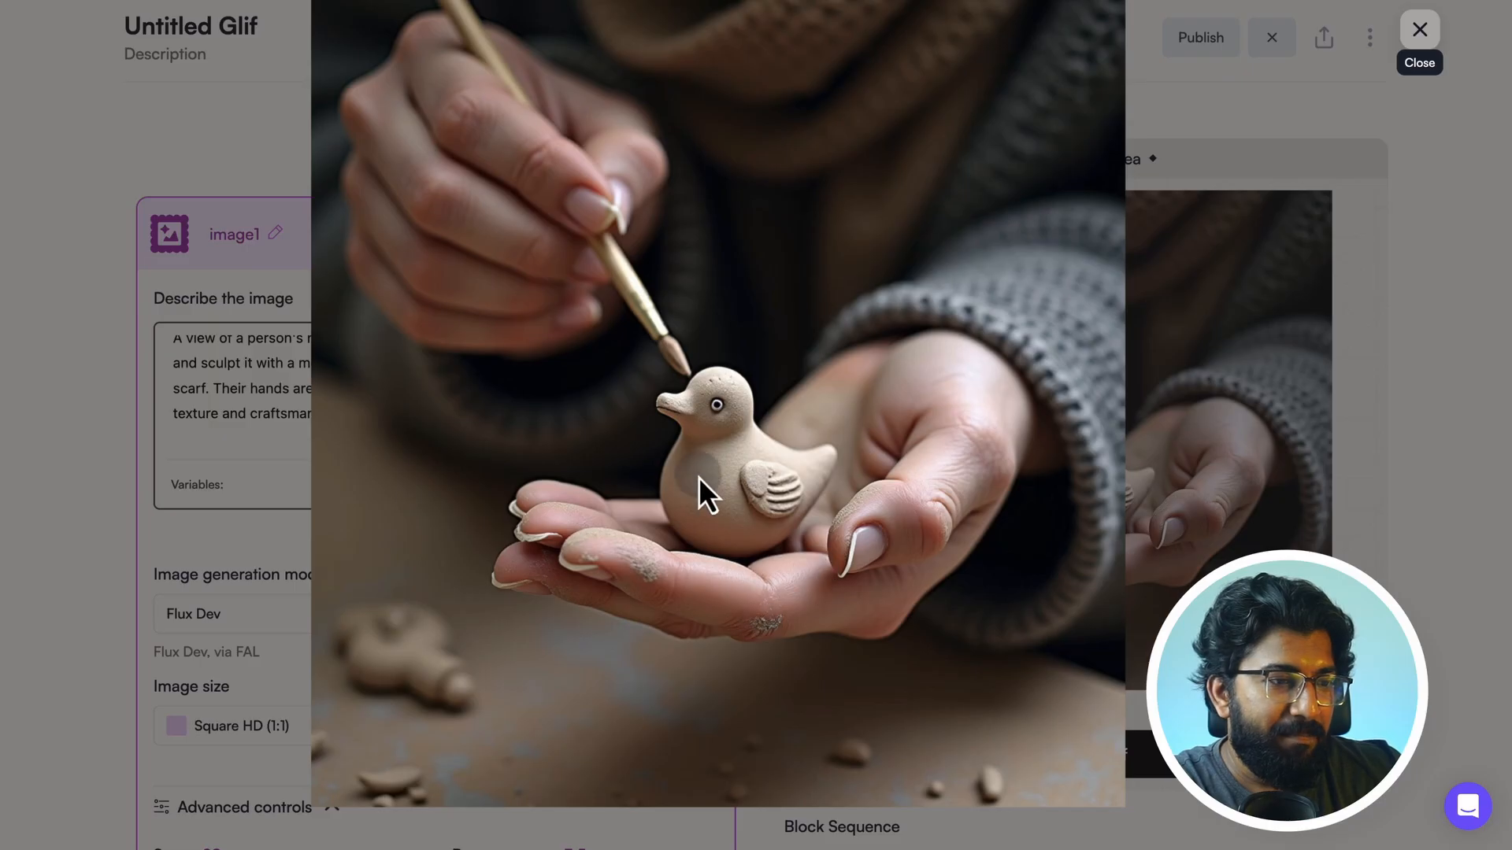